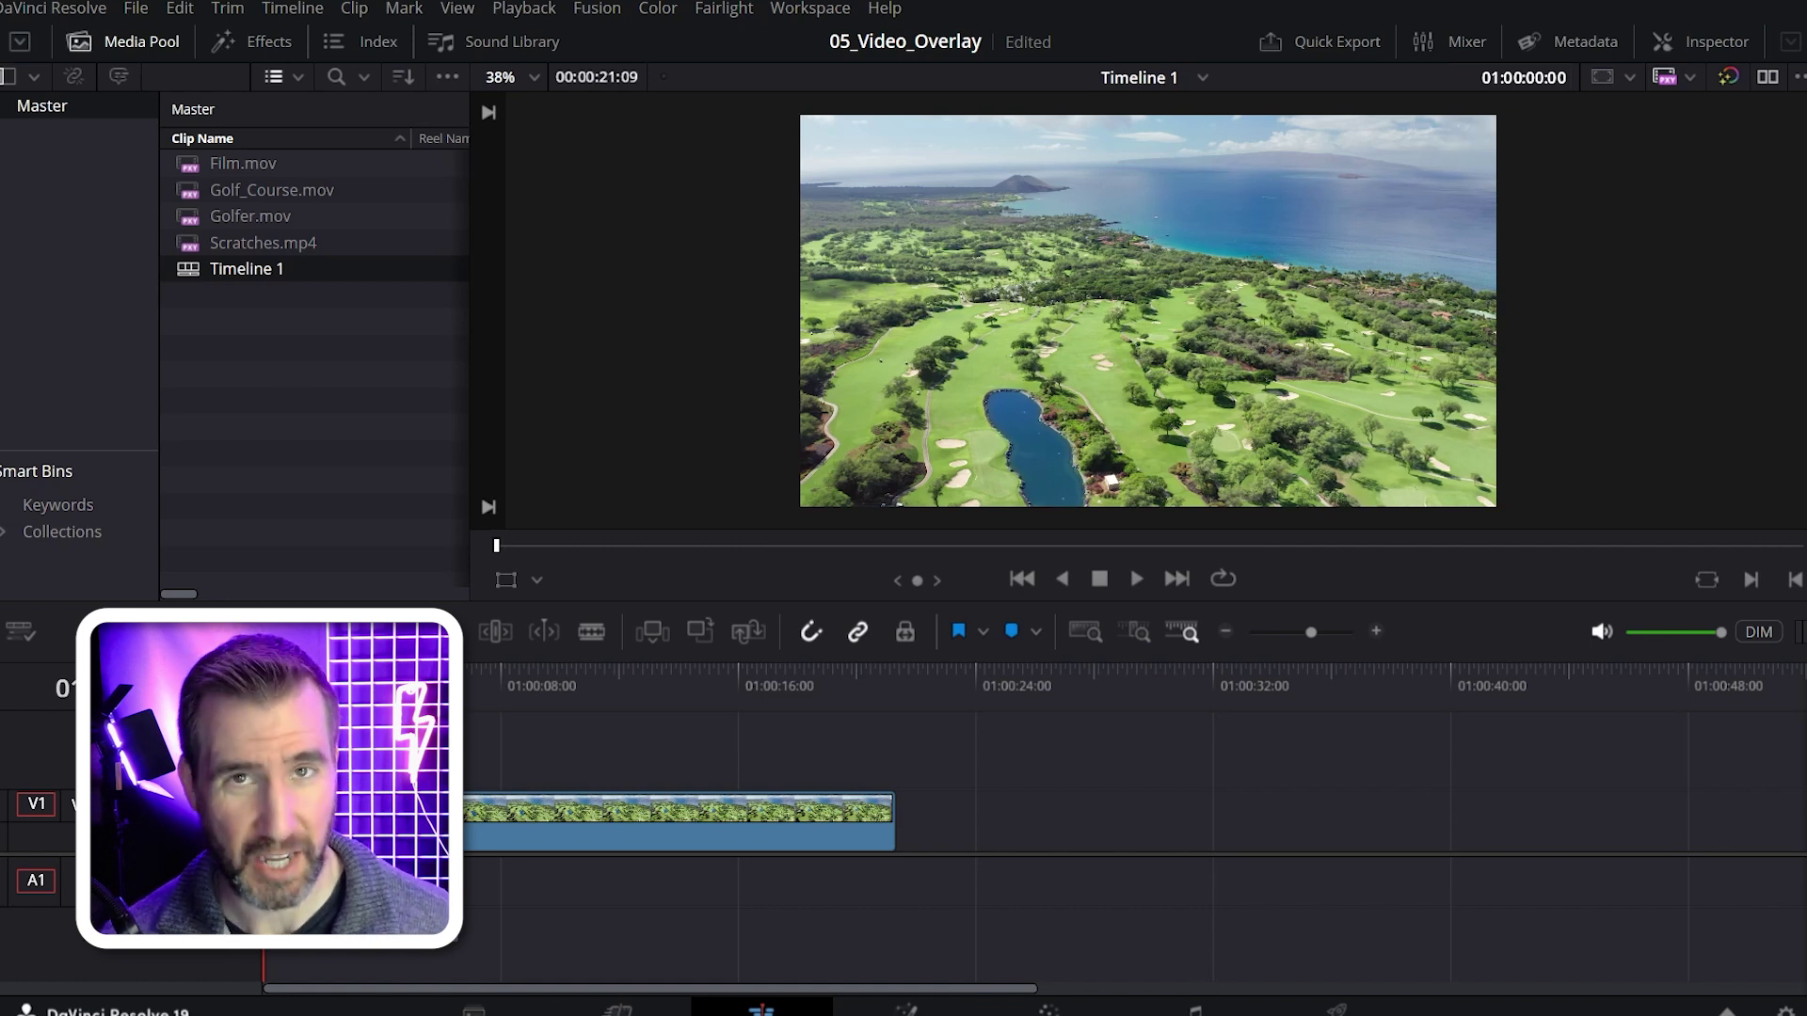
- Add Golfer.mov on a new Video 2 track above Golf_Course.mov and play it back
key("space")
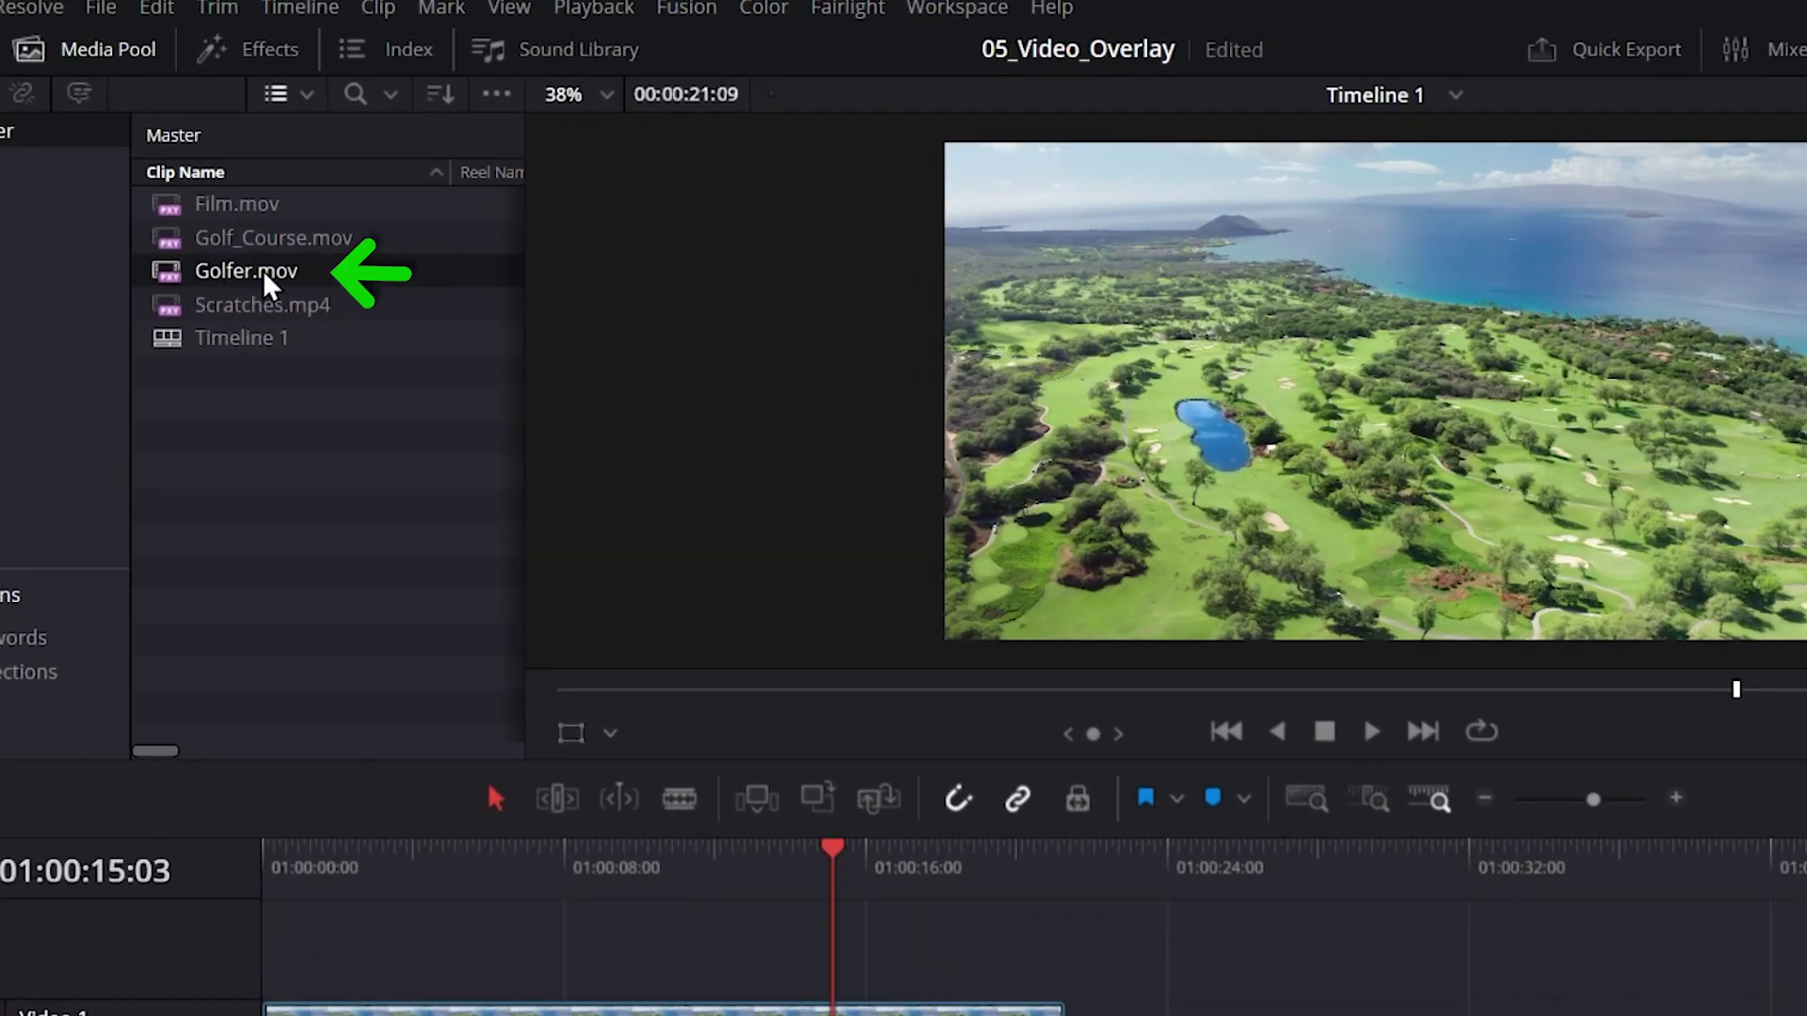
left_click_drag(243, 282, 443, 736)
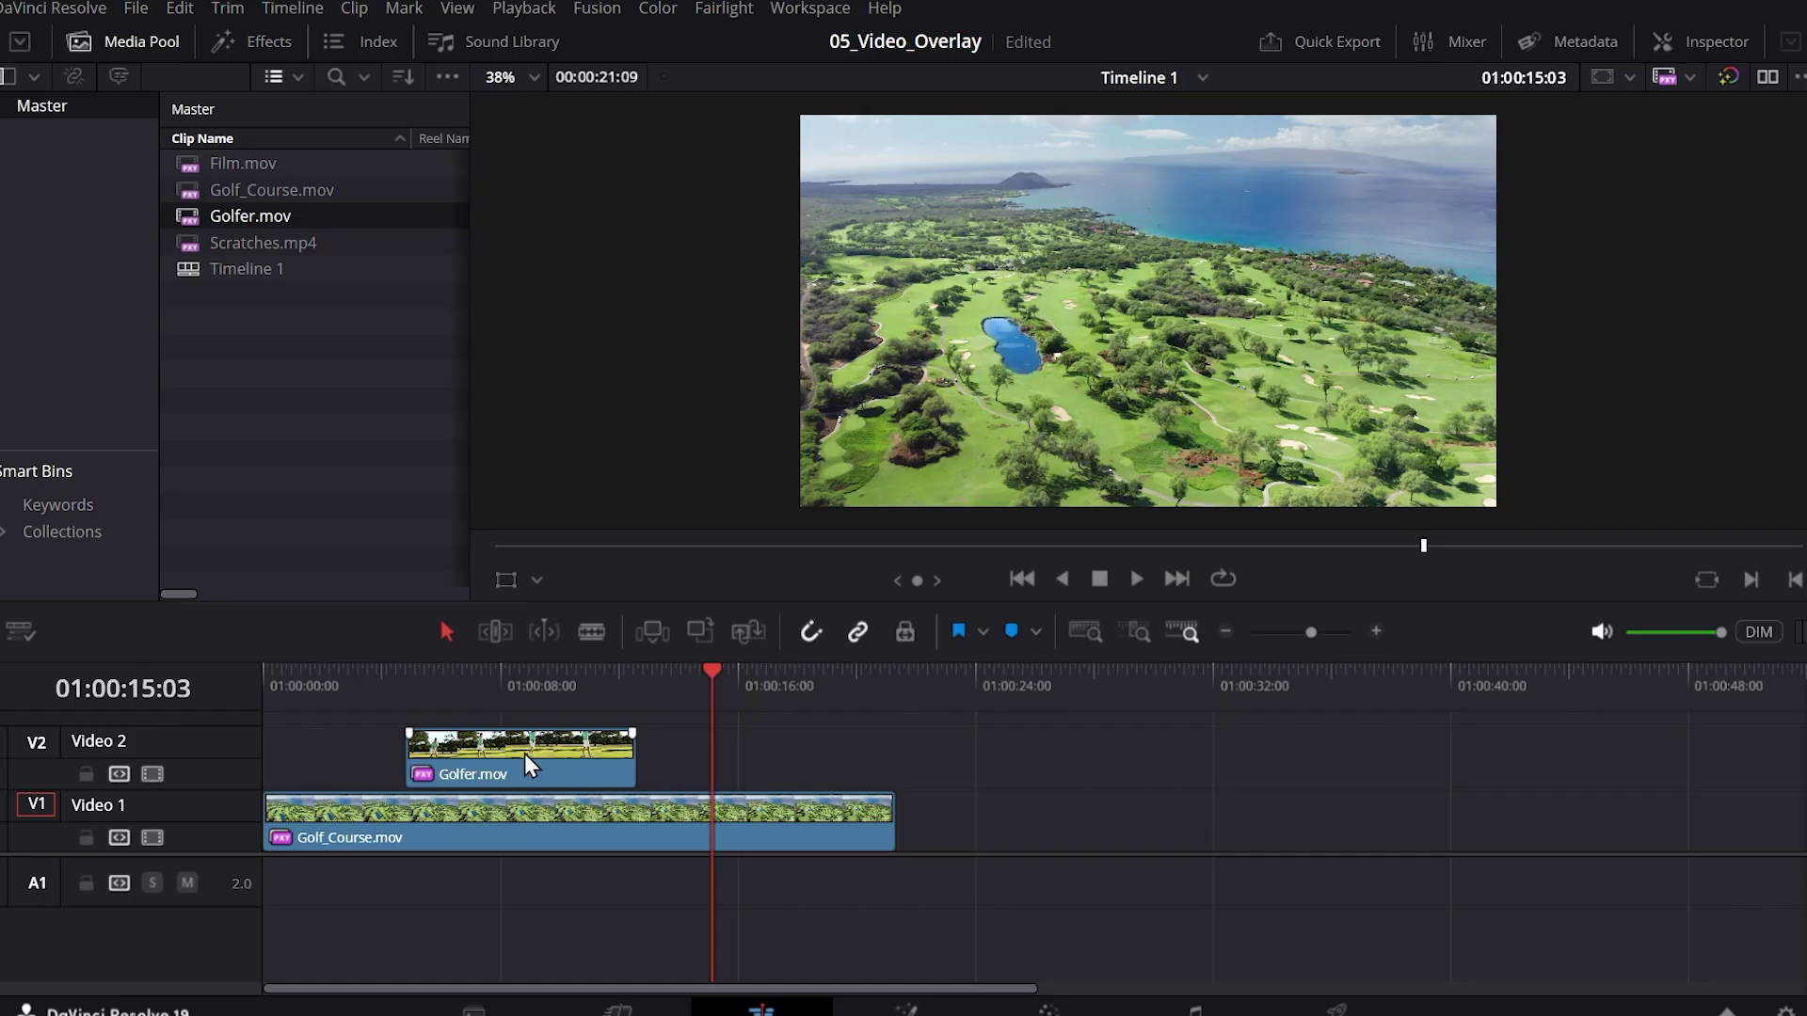
left_click(393, 673)
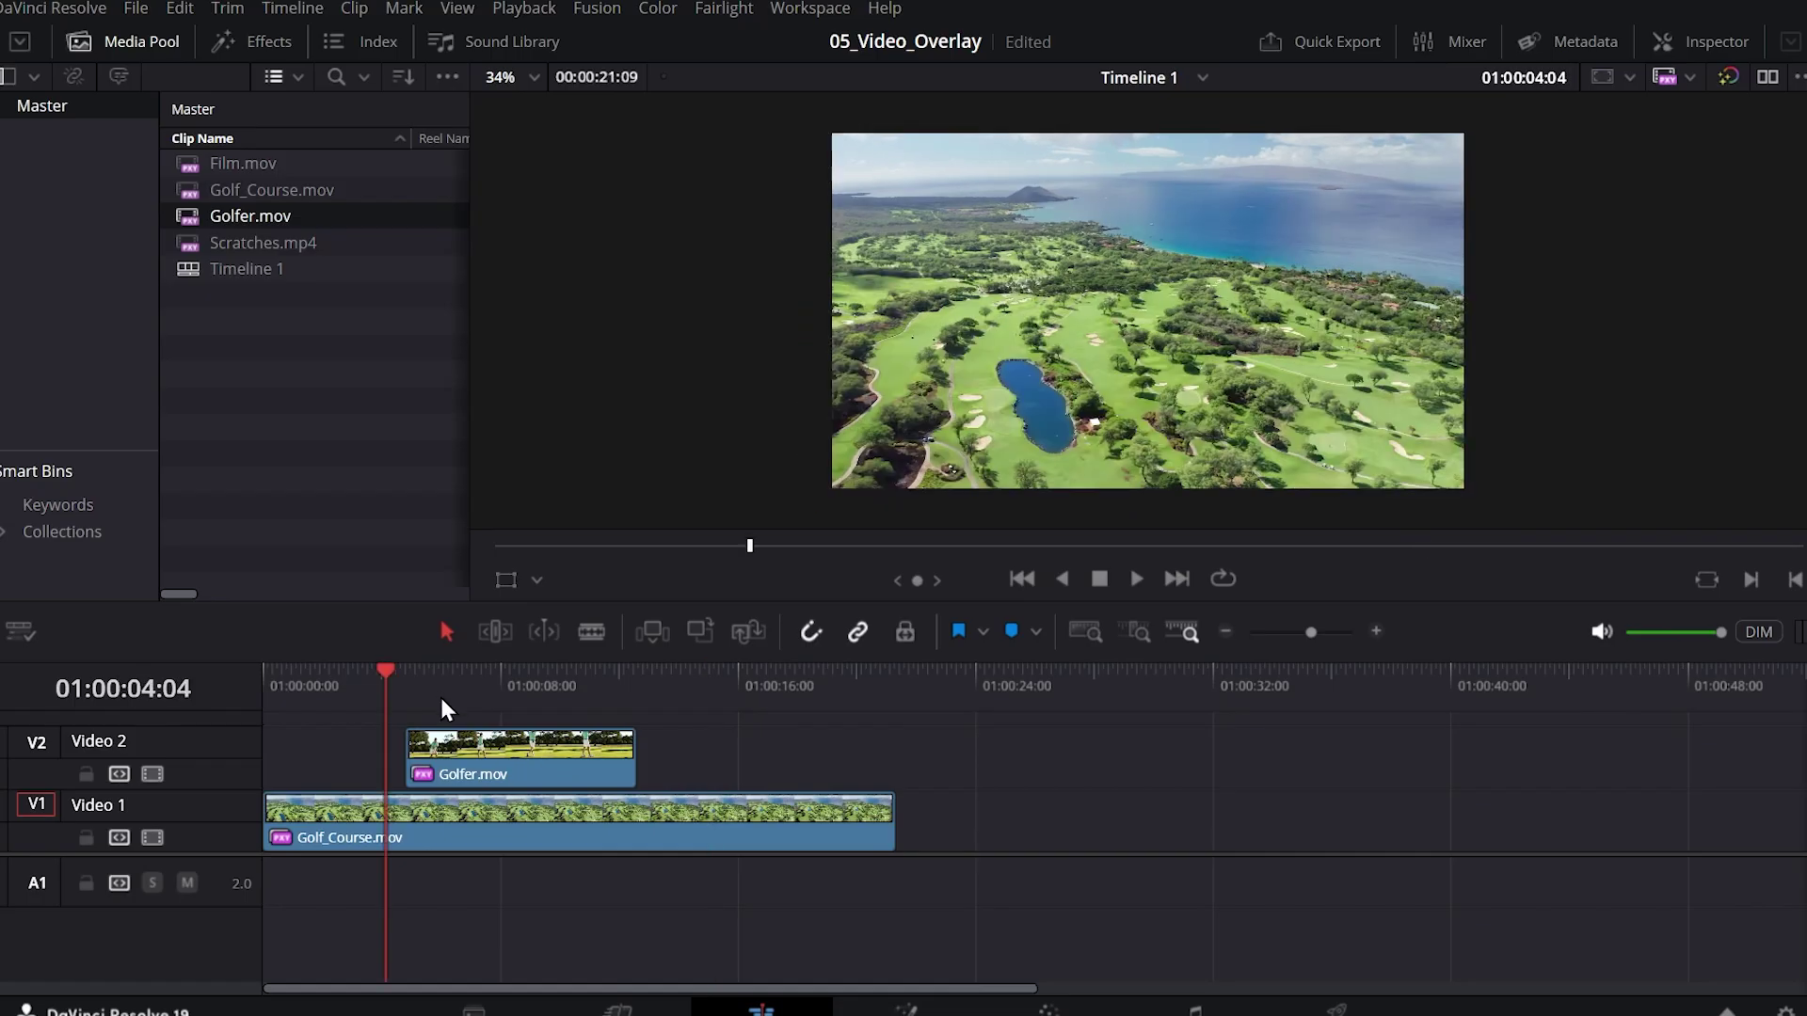
key("space")
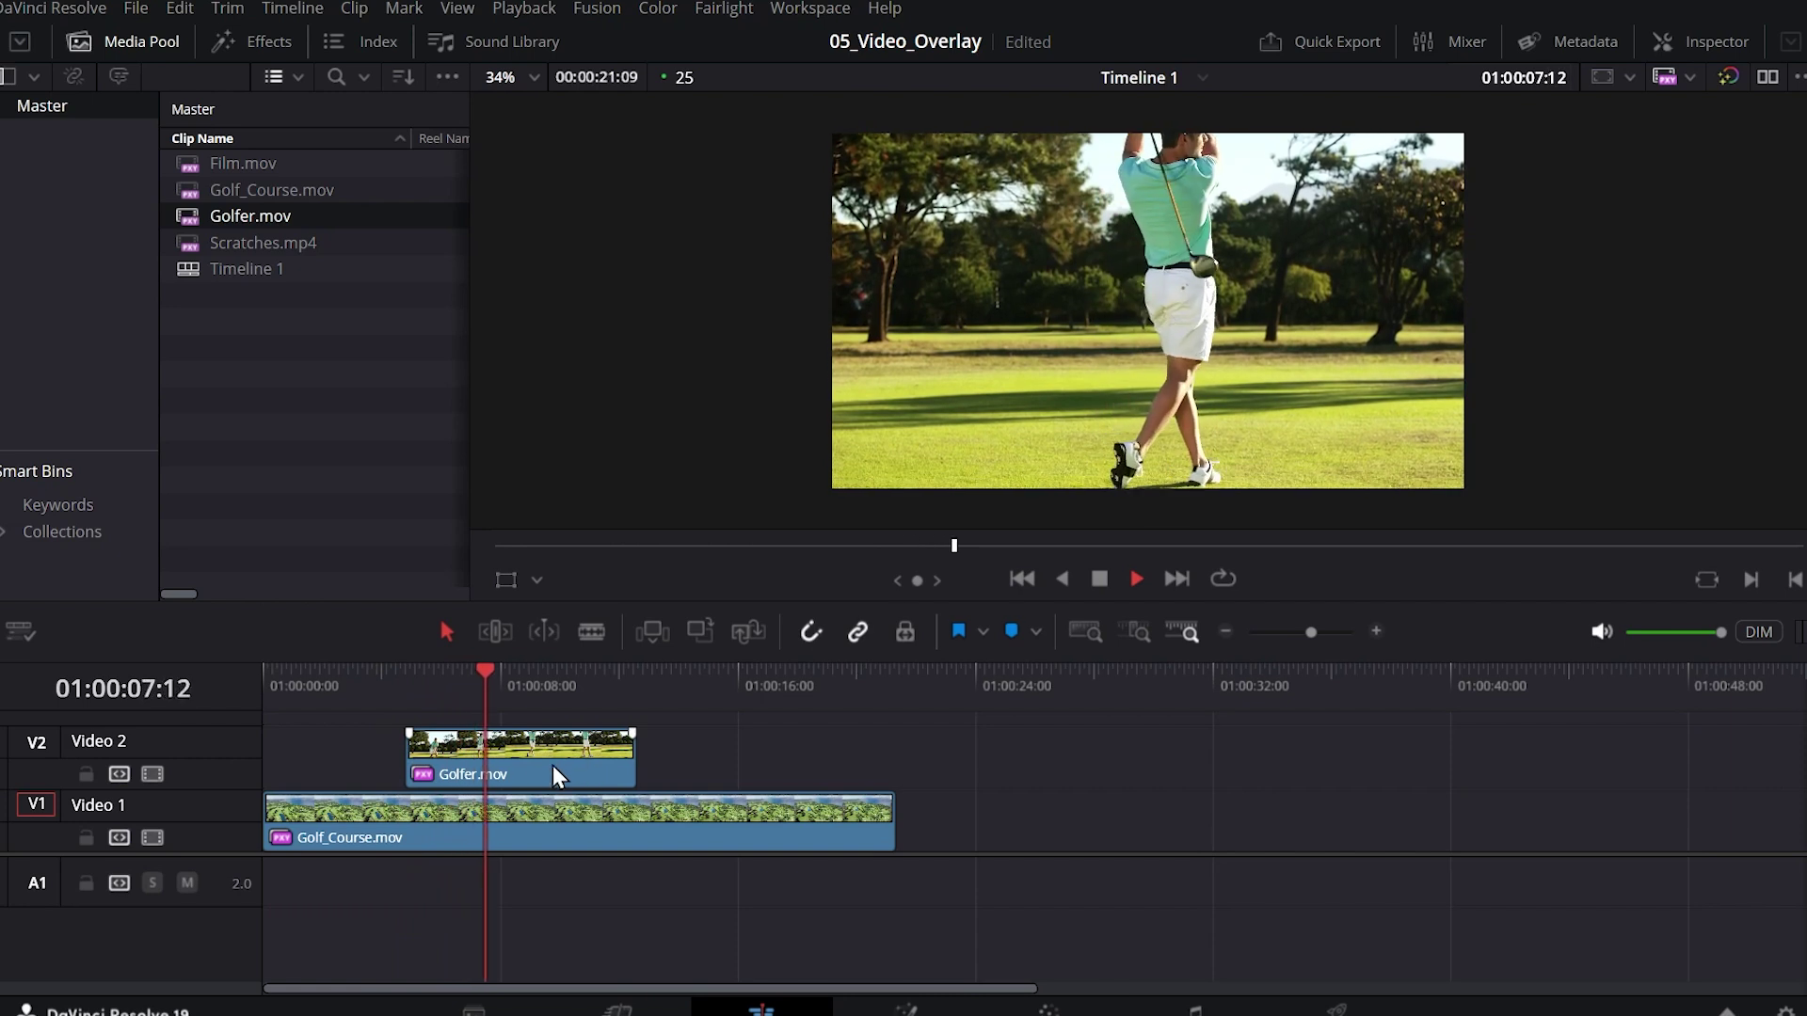
key("space")
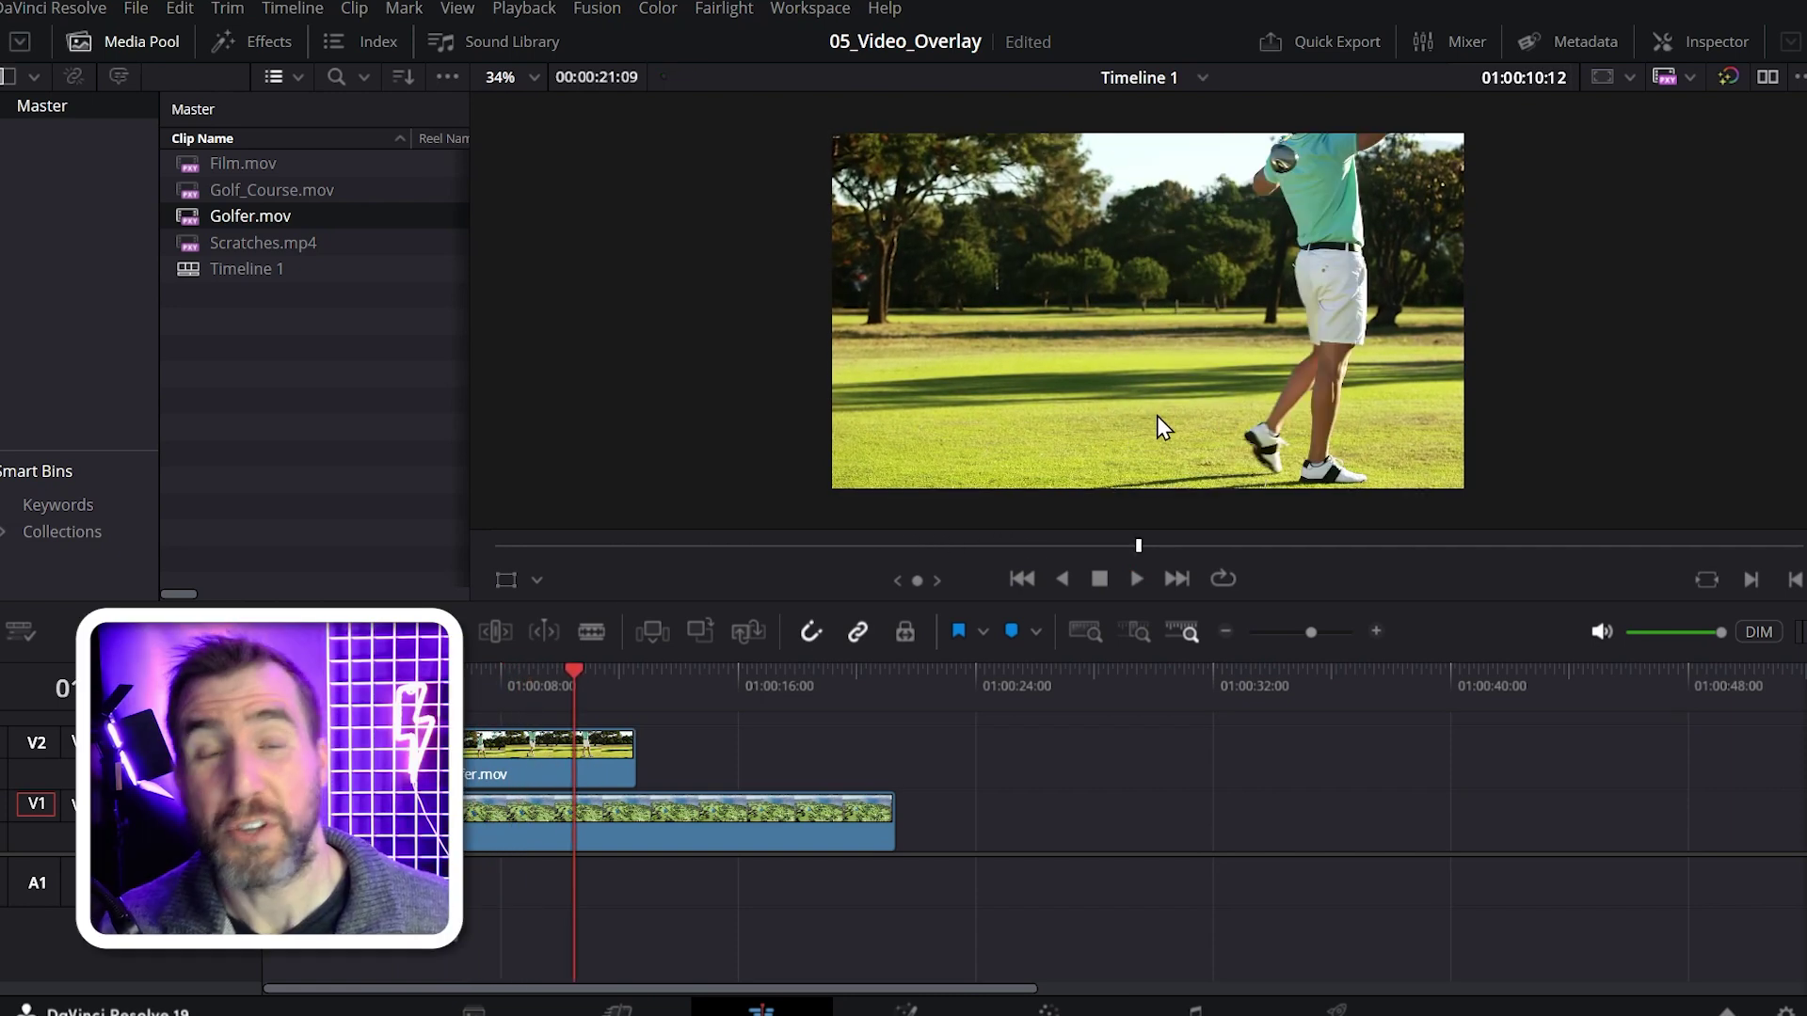
- Shrink the Golfer.mov overlay with the viewer Transform handles and drag it to the top-right corner
left_click(566, 786)
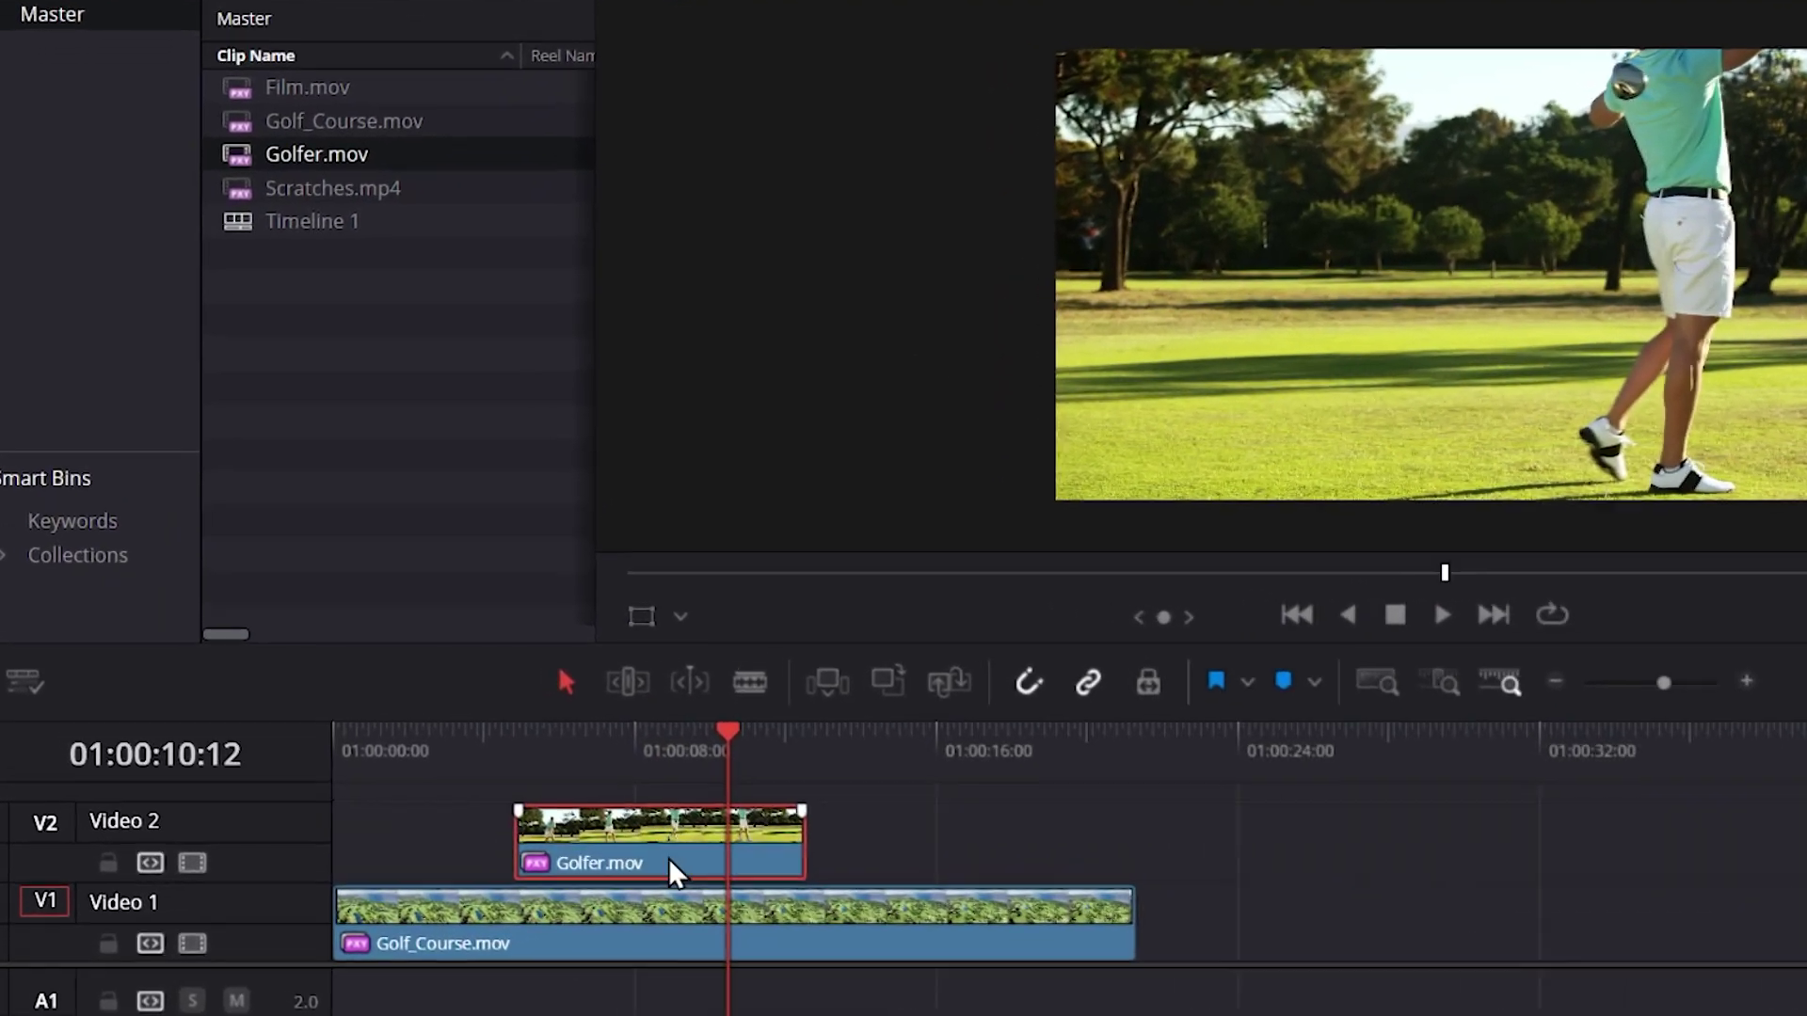
left_click(641, 618)
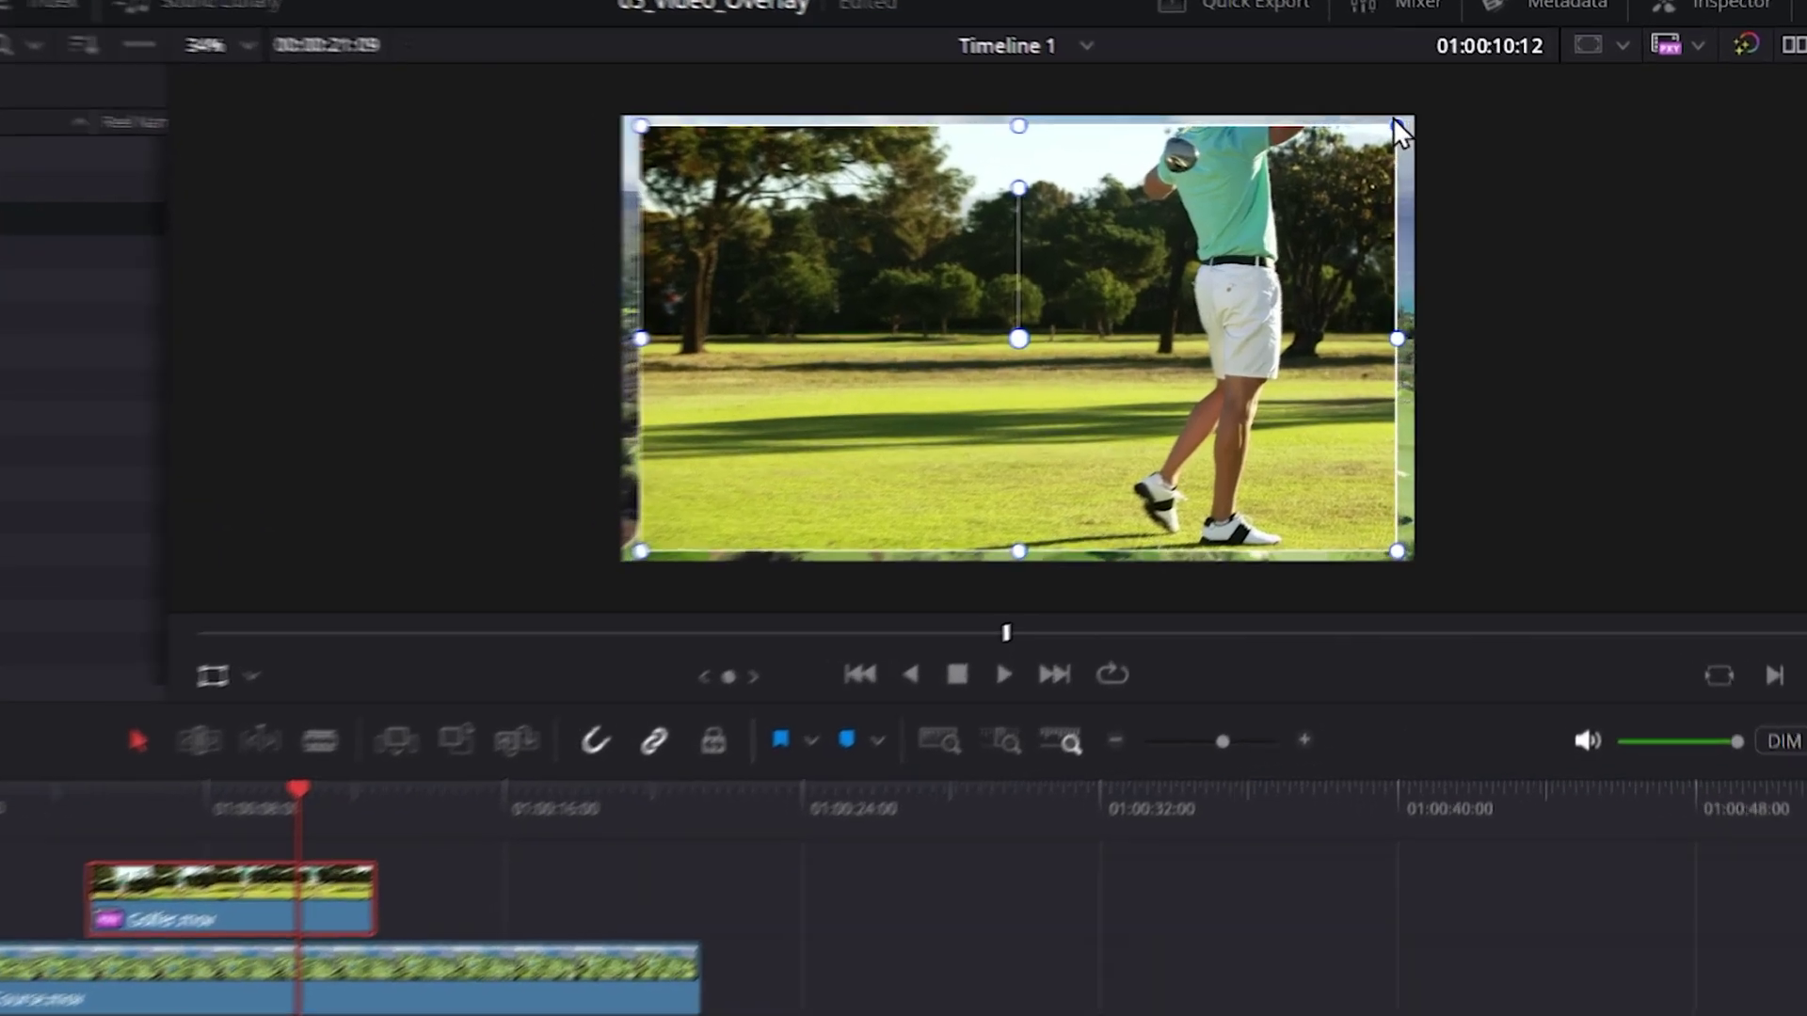
left_click_drag(1464, 133, 1292, 160)
left_click_drag(949, 395, 1179, 275)
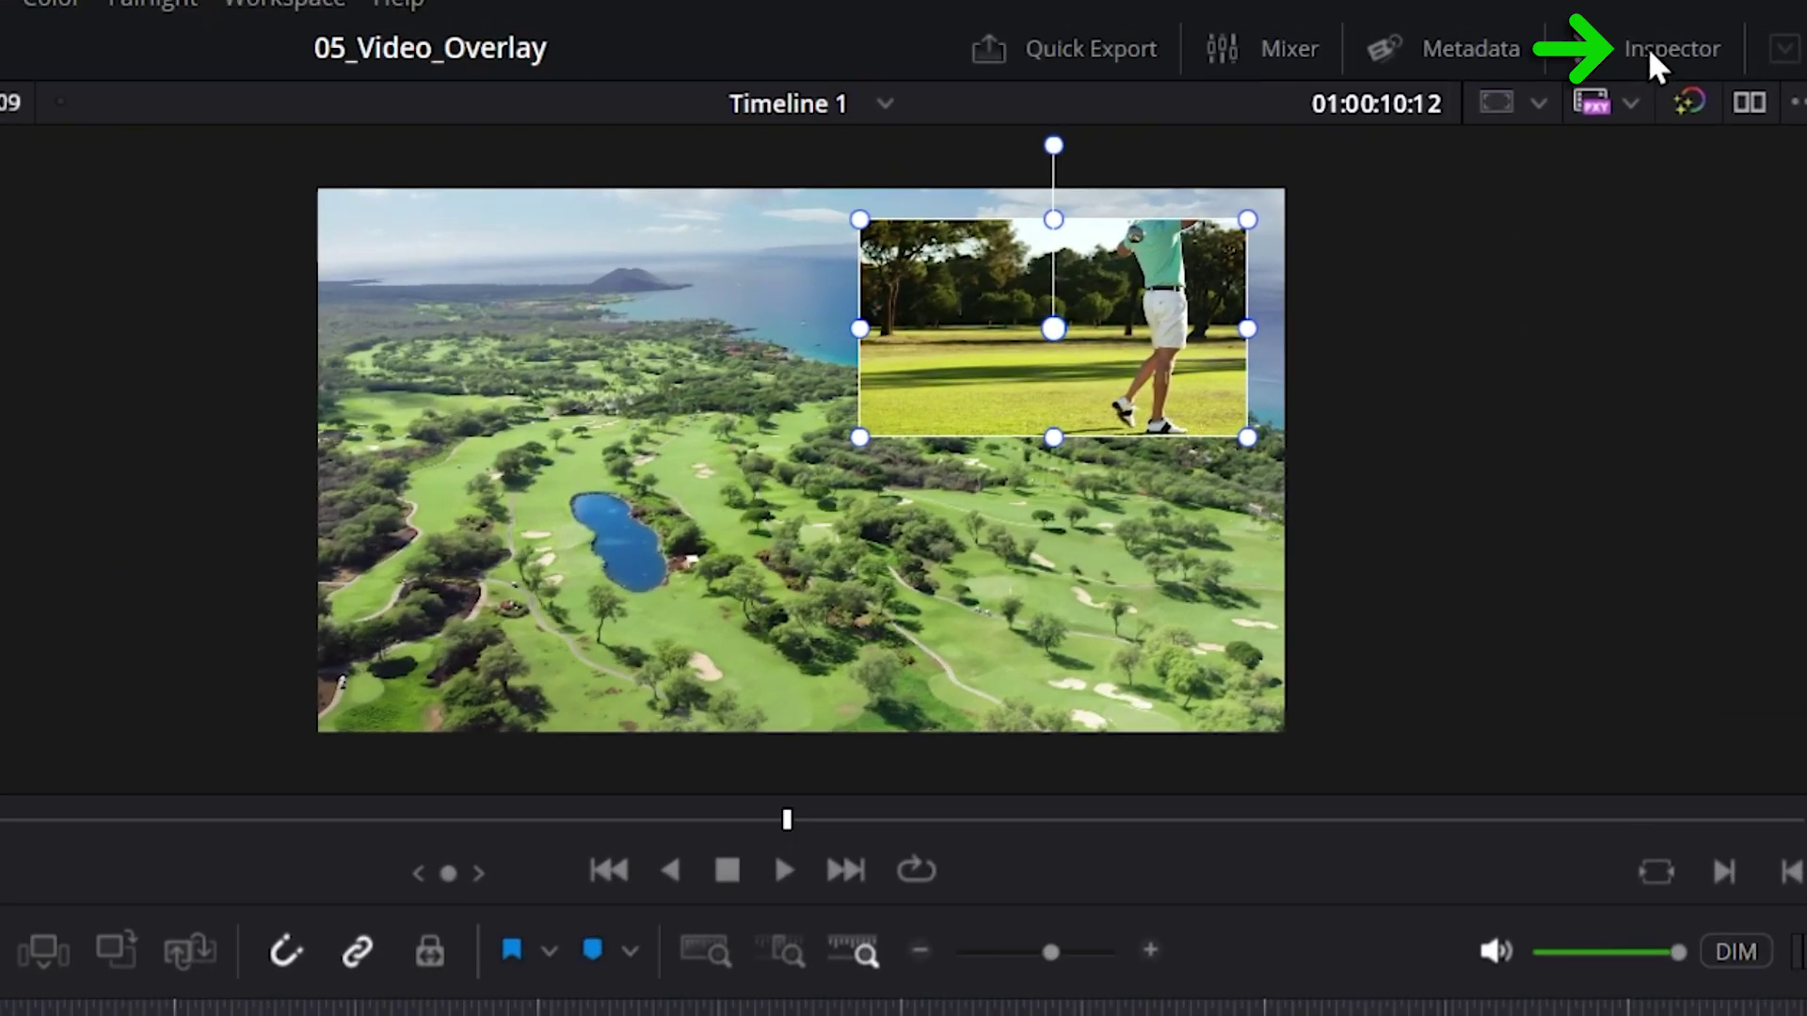
left_click(1689, 45)
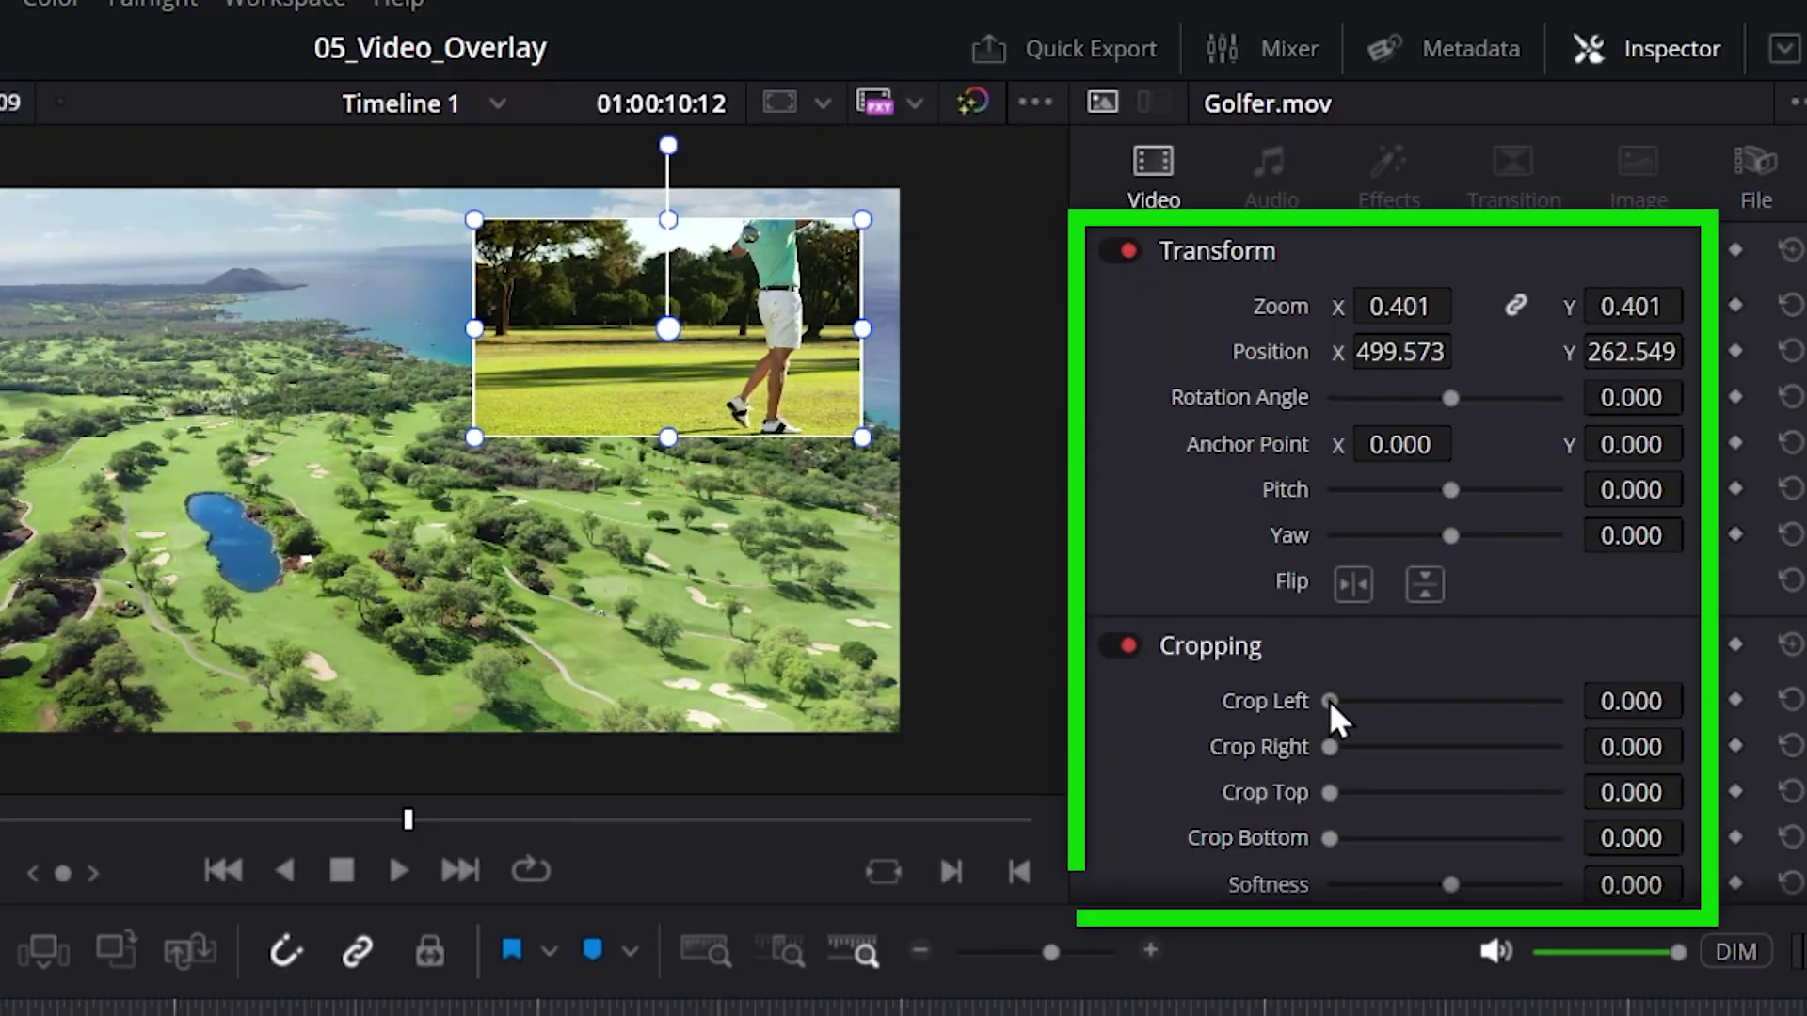
- Try Crop Left and Rotation on the golfer inset, then settle on 0.361 zoom with no crop
left_click_drag(1492, 467, 1523, 471)
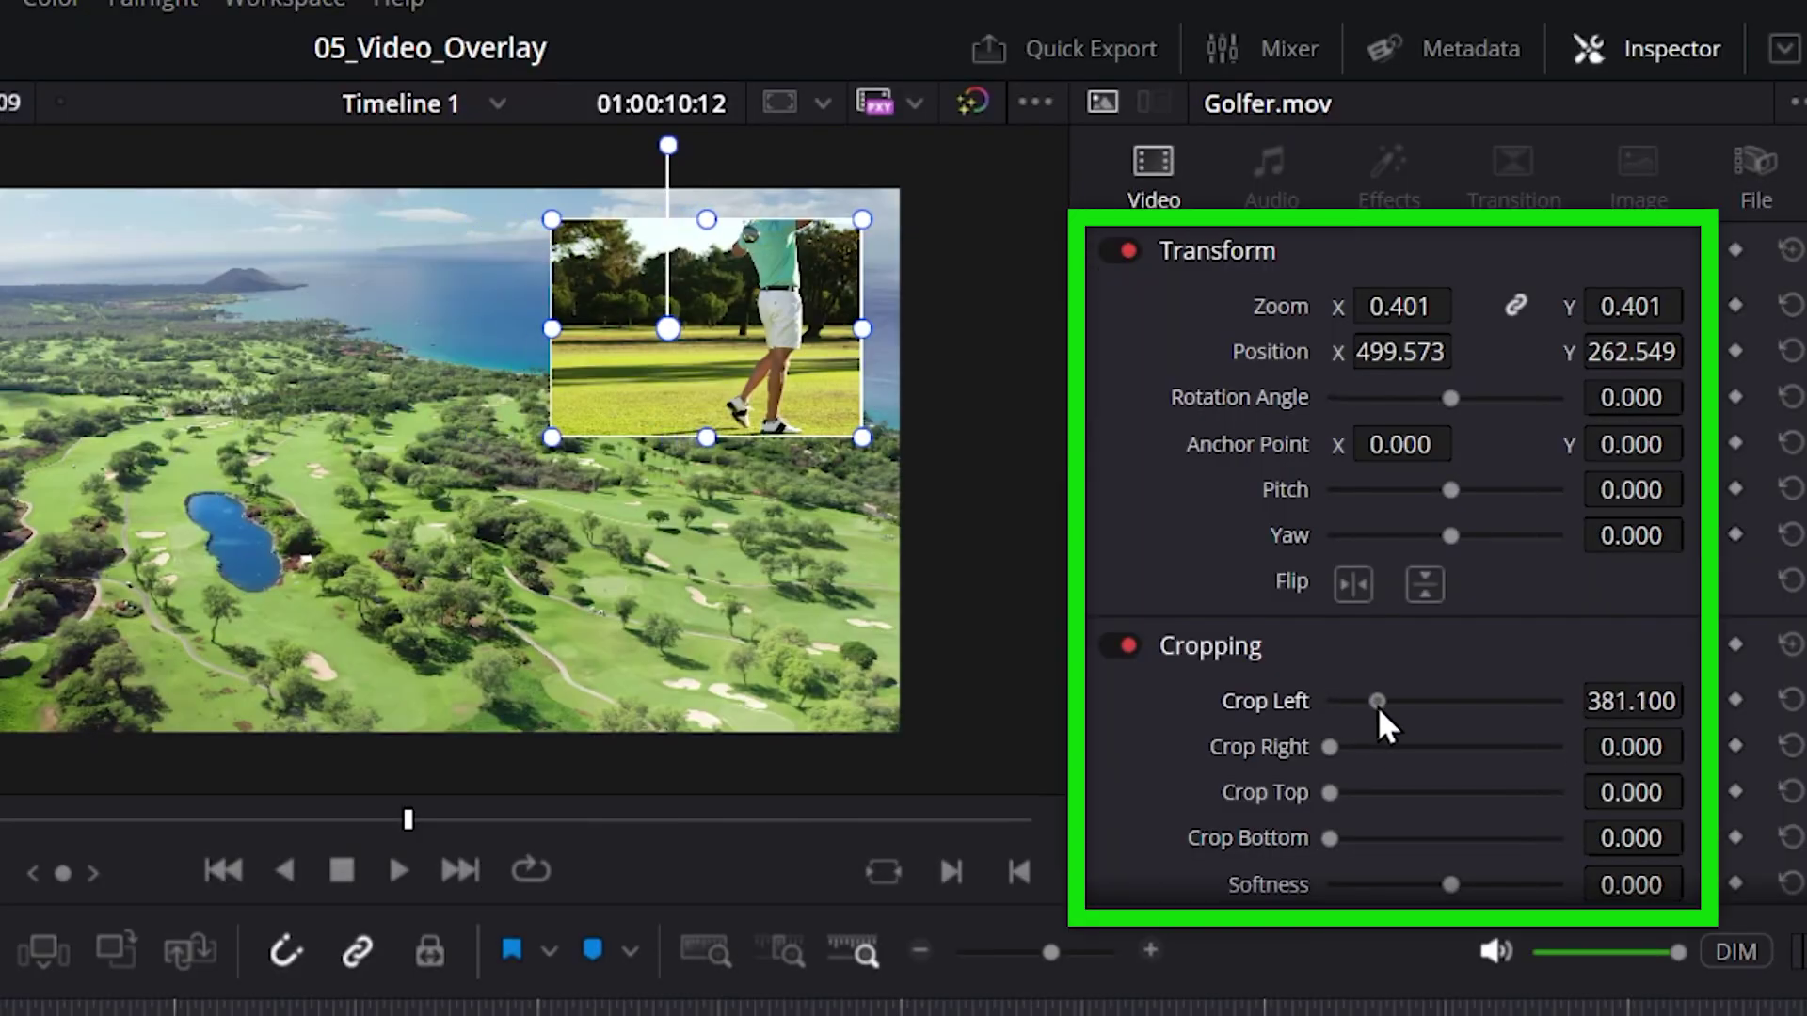
left_click_drag(1376, 705, 1441, 706)
left_click_drag(1450, 397, 1442, 403)
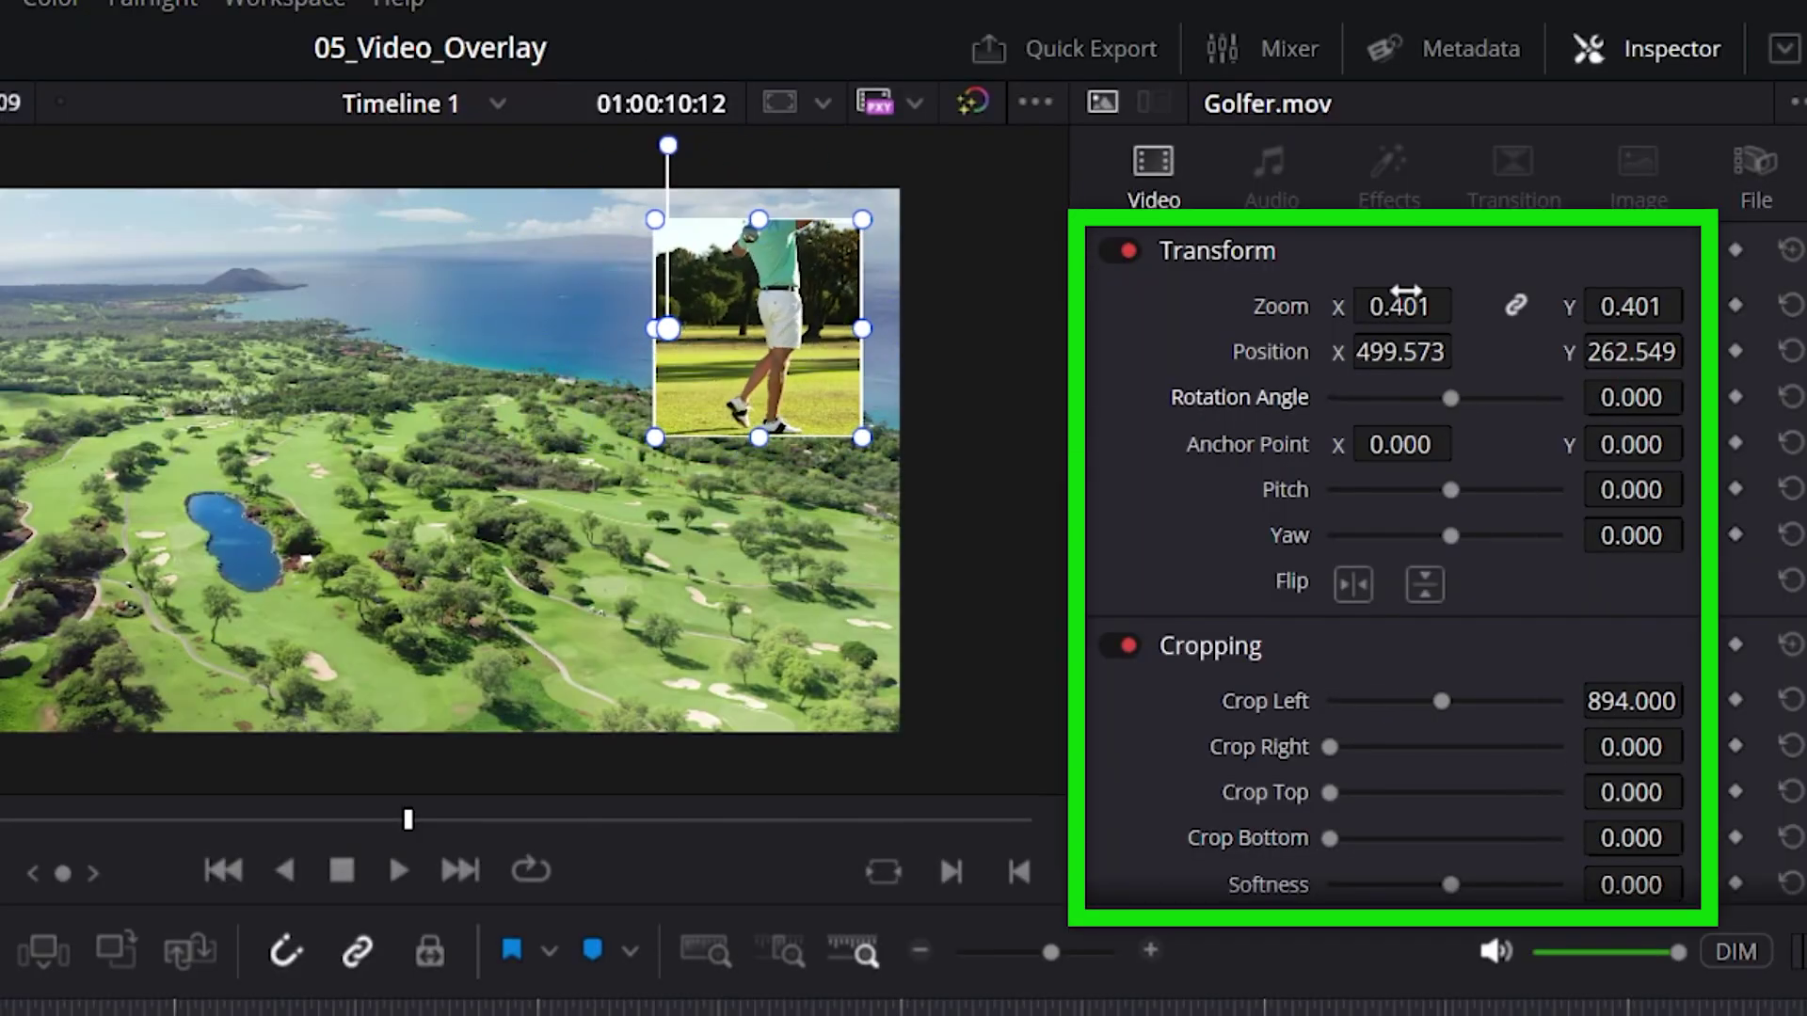
mouse_move(1405, 300)
left_mouse_down()
mouse_move(1469, 299)
mouse_move(1409, 299)
left_mouse_up()
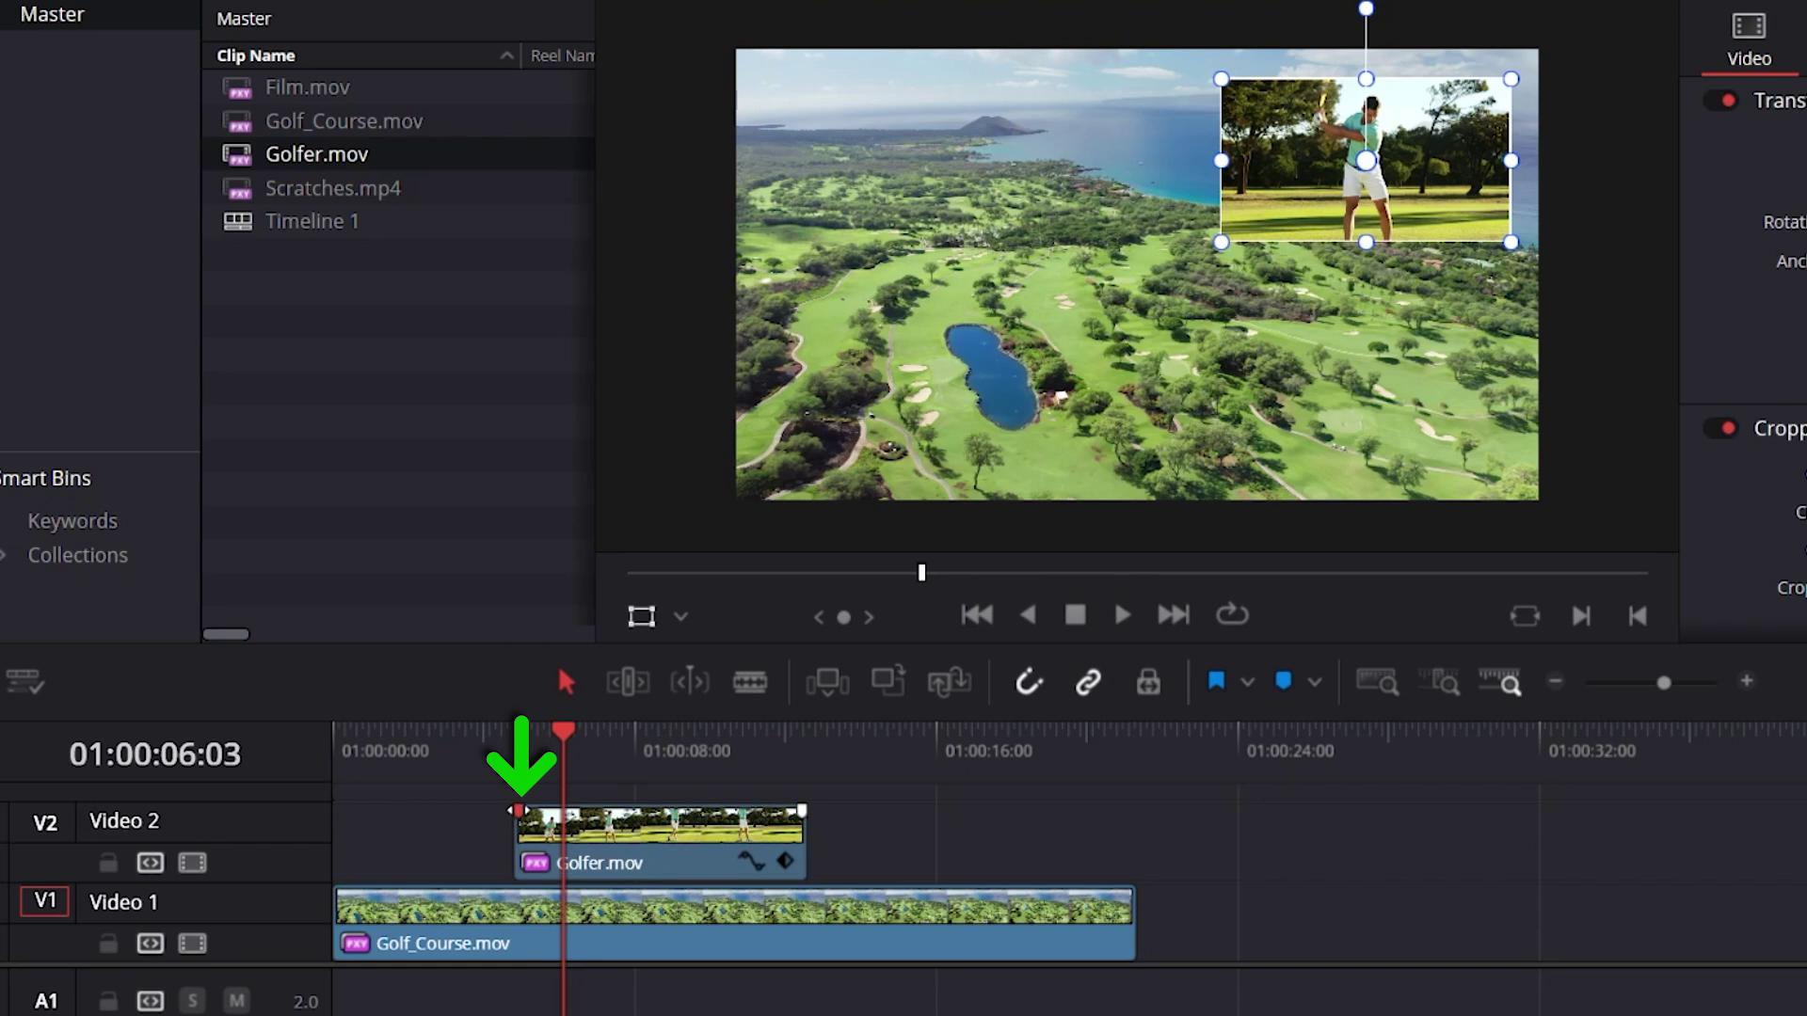
- Add a one-second fade-in to the start of Golfer.mov and preview it
left_click_drag(517, 810, 555, 807)
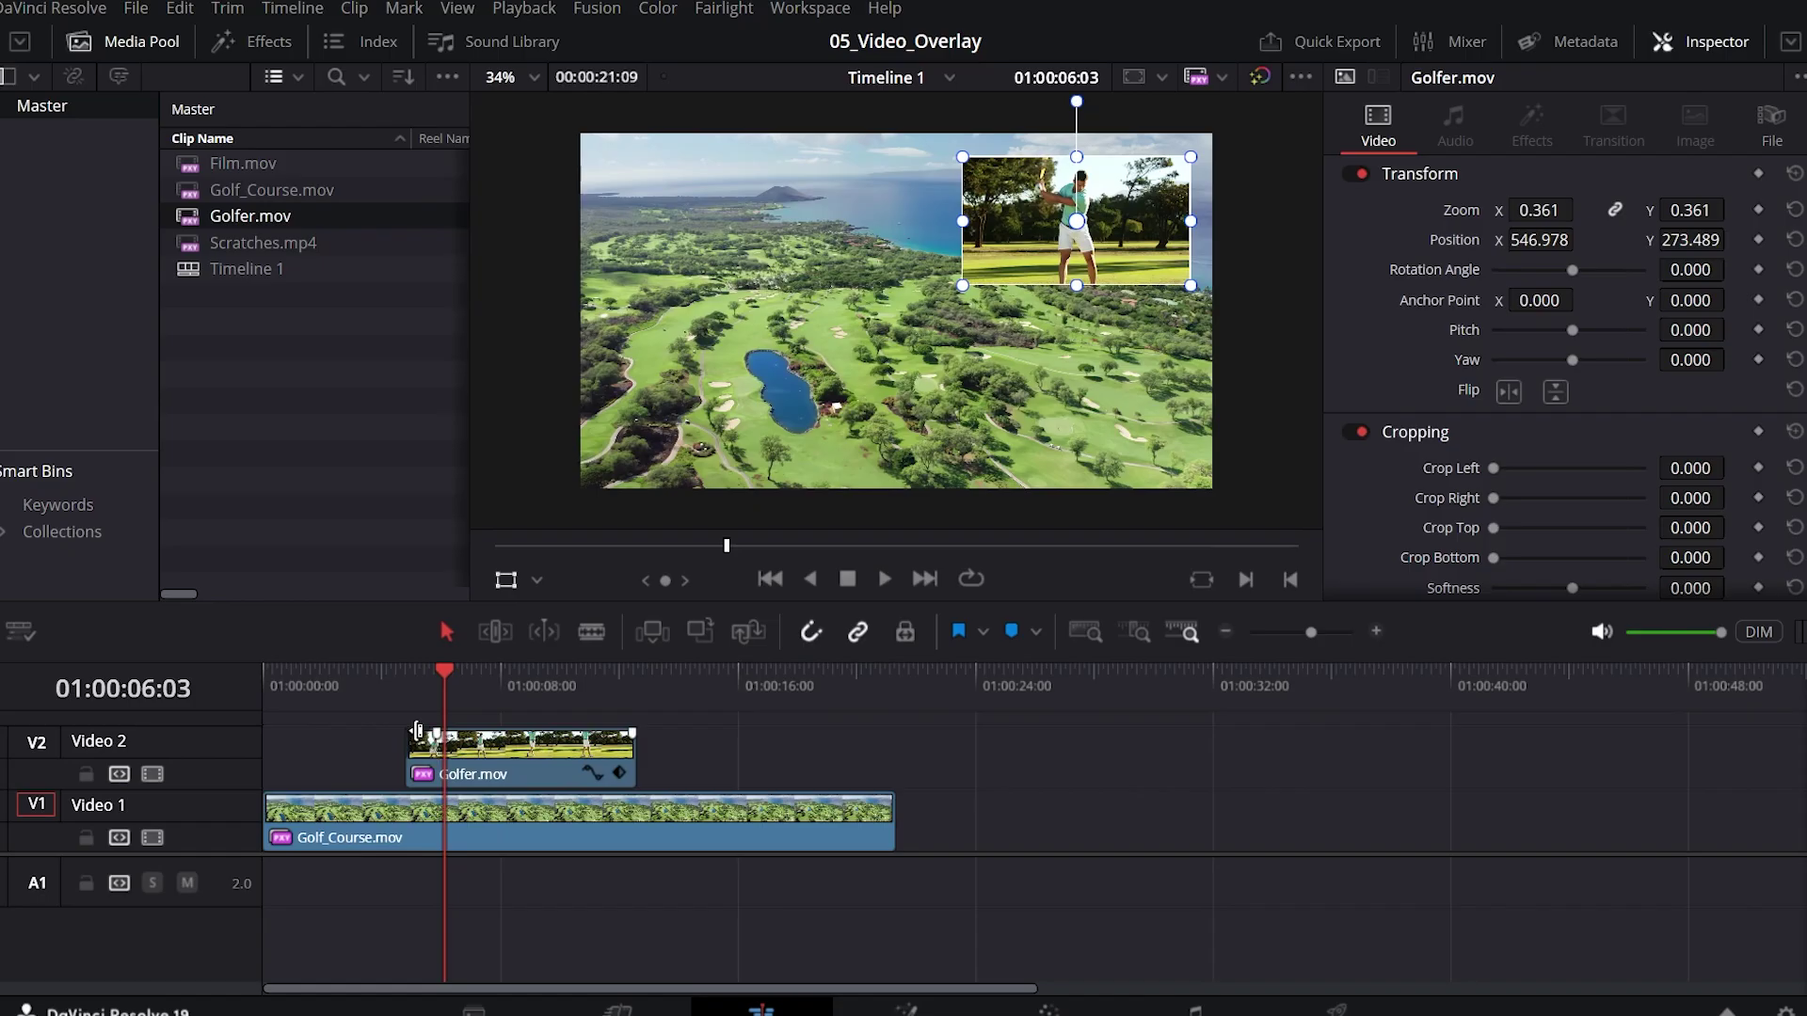
left_click(381, 675)
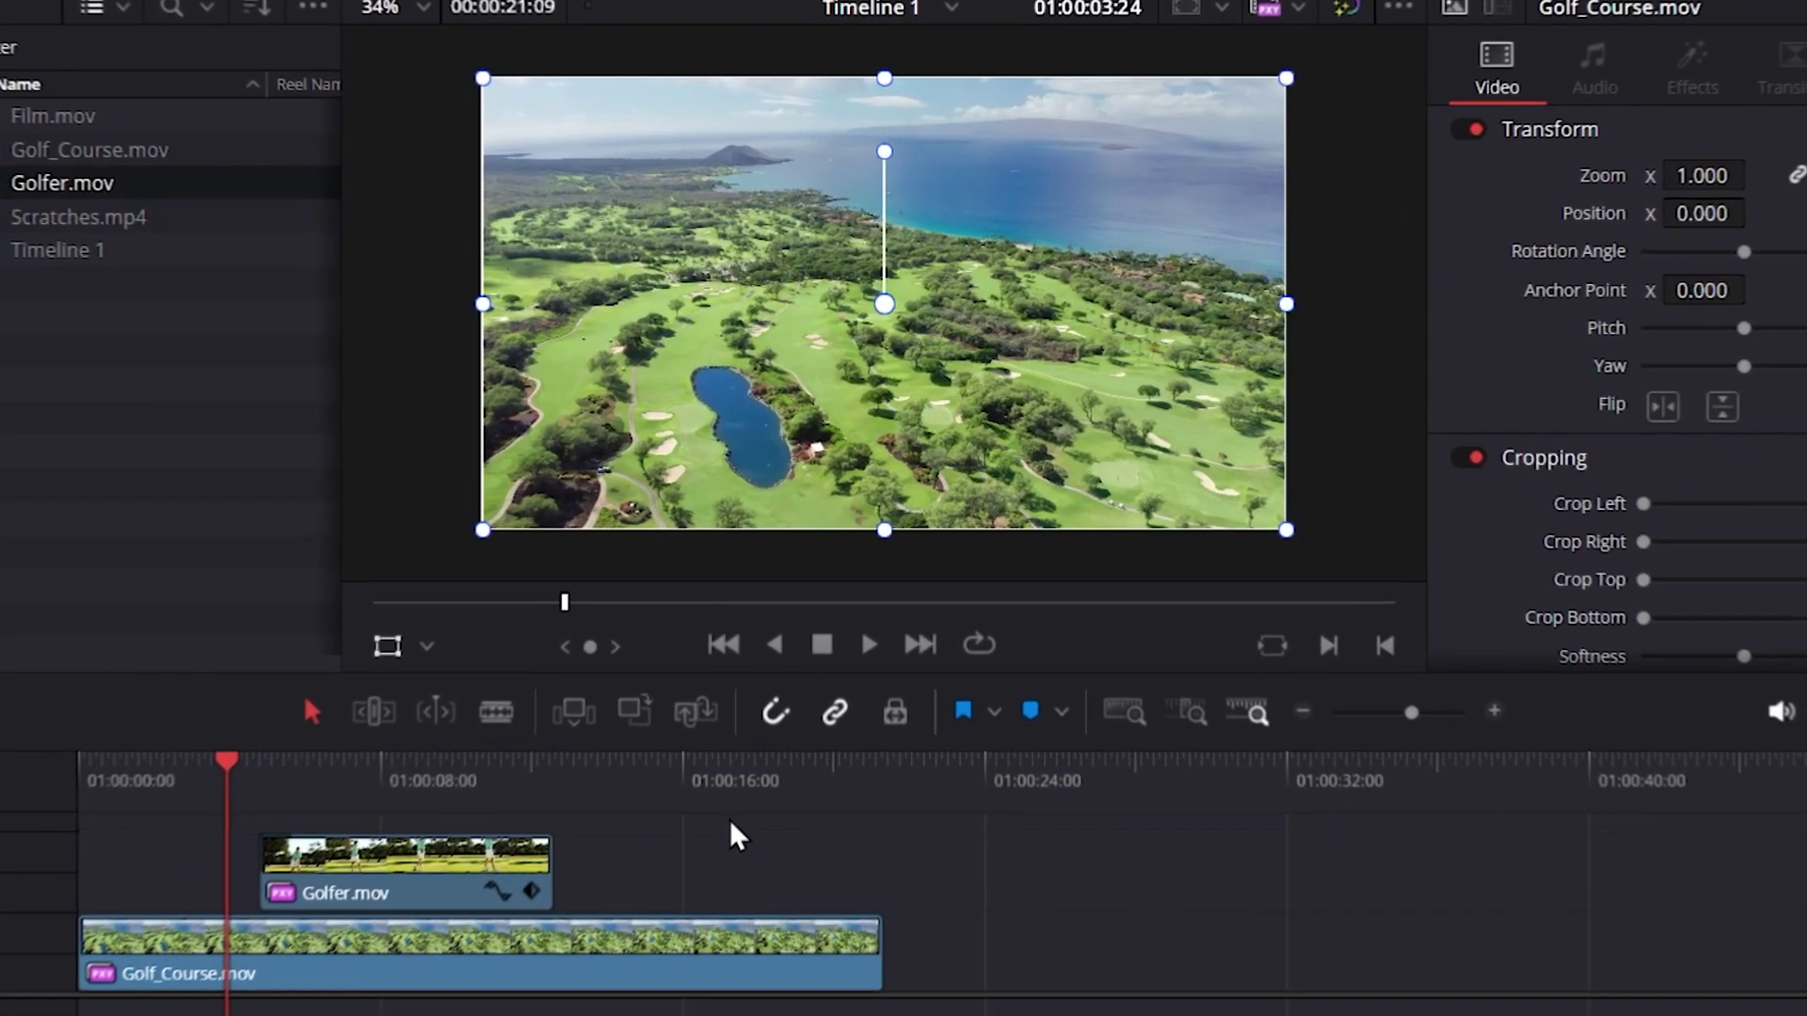
key("space")
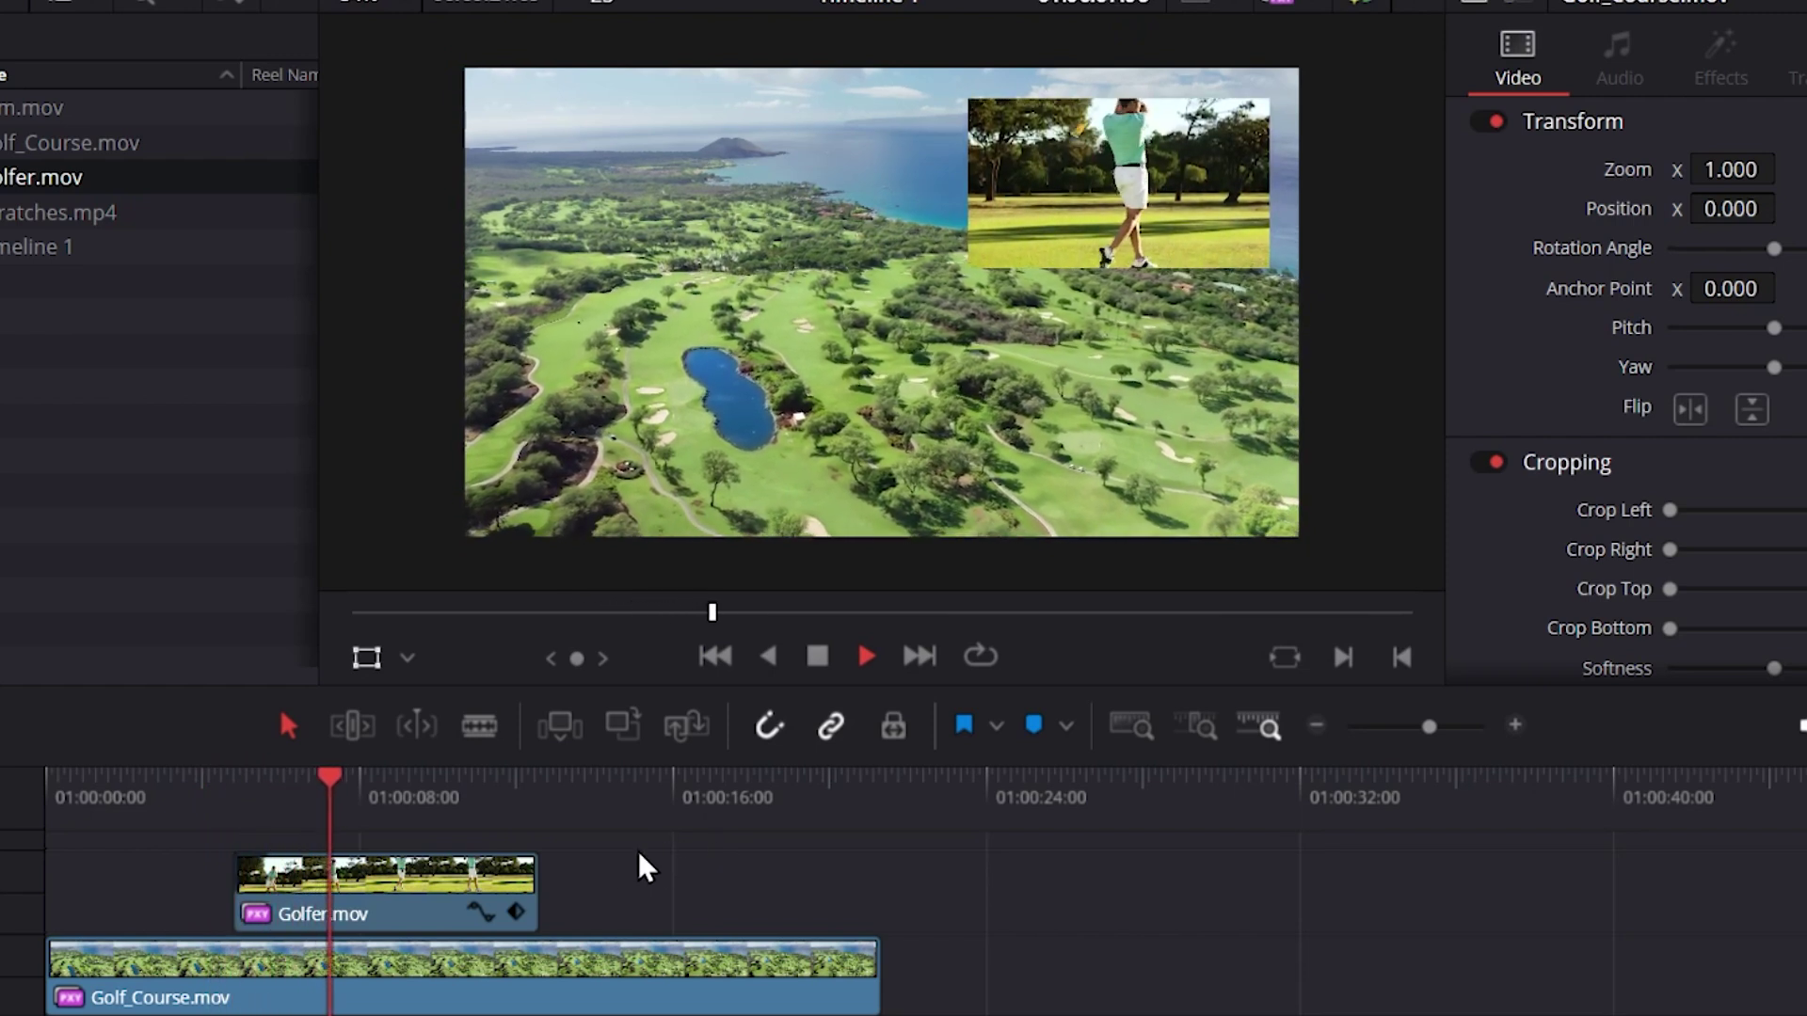
key("space")
- Add a fade-out to the end of Golfer.mov and preview it
left_click(527, 871)
left_click_drag(534, 857, 501, 856)
left_click(481, 799)
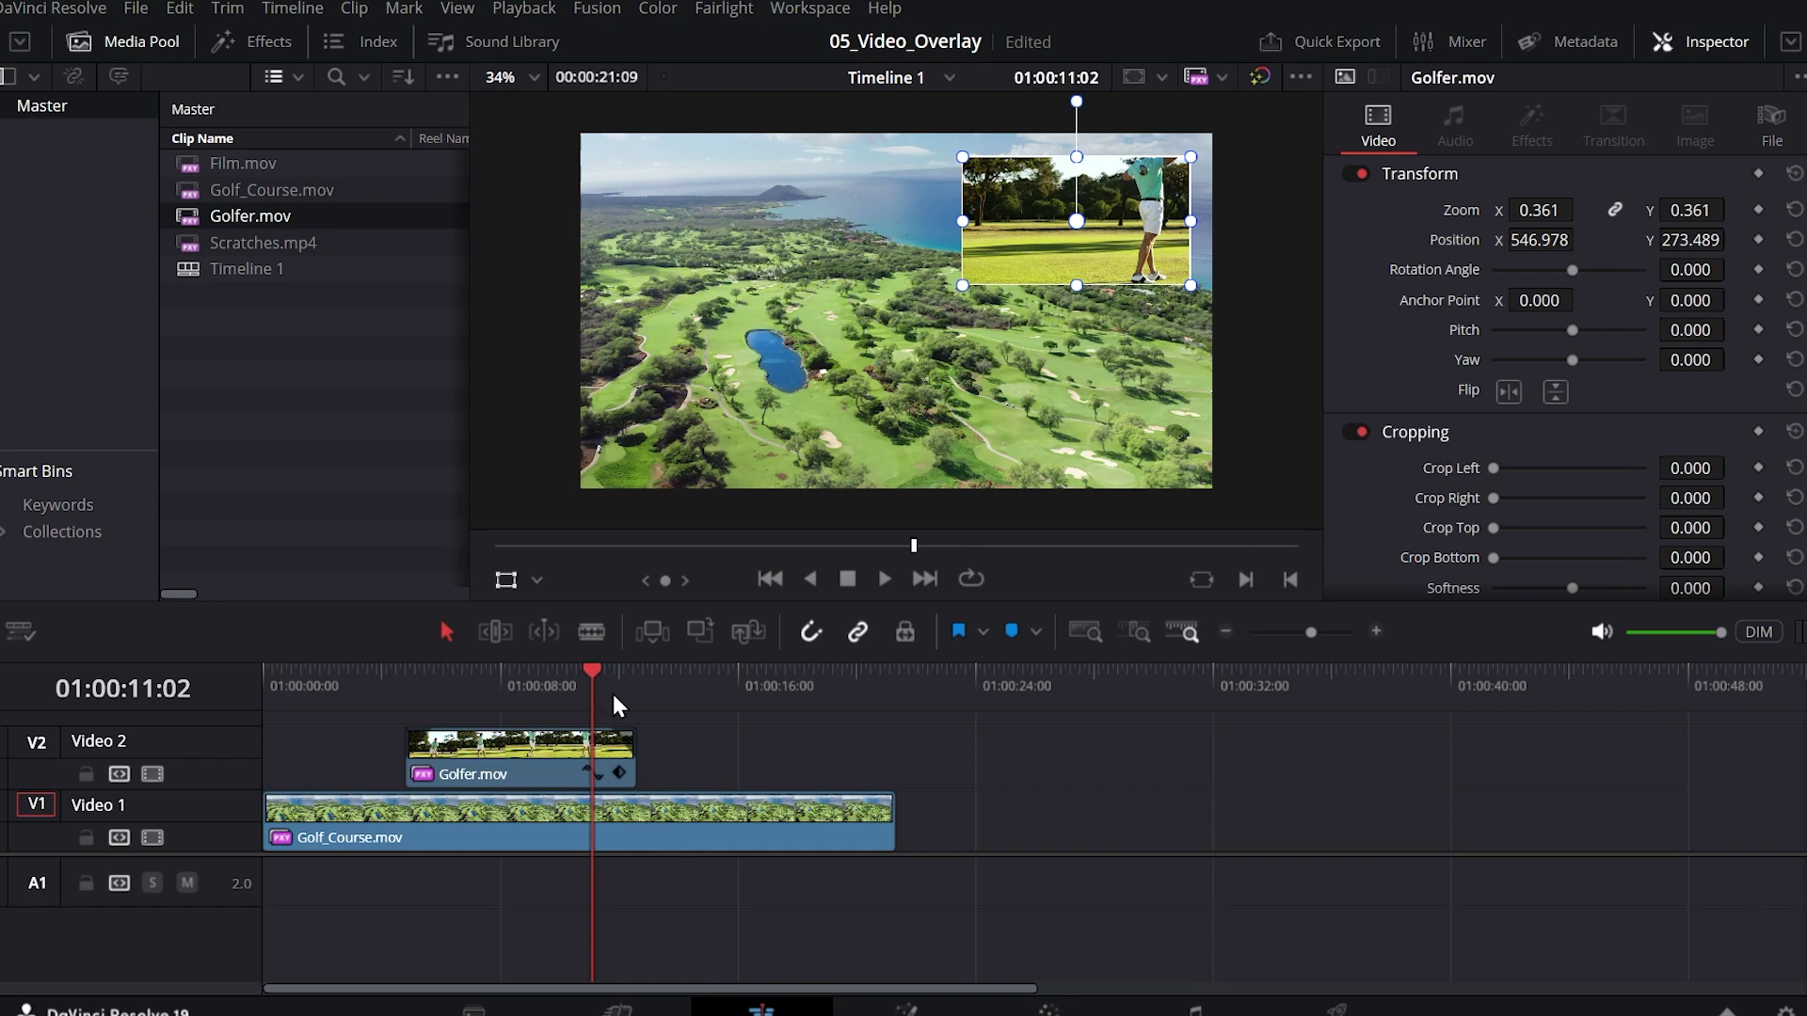
key("space")
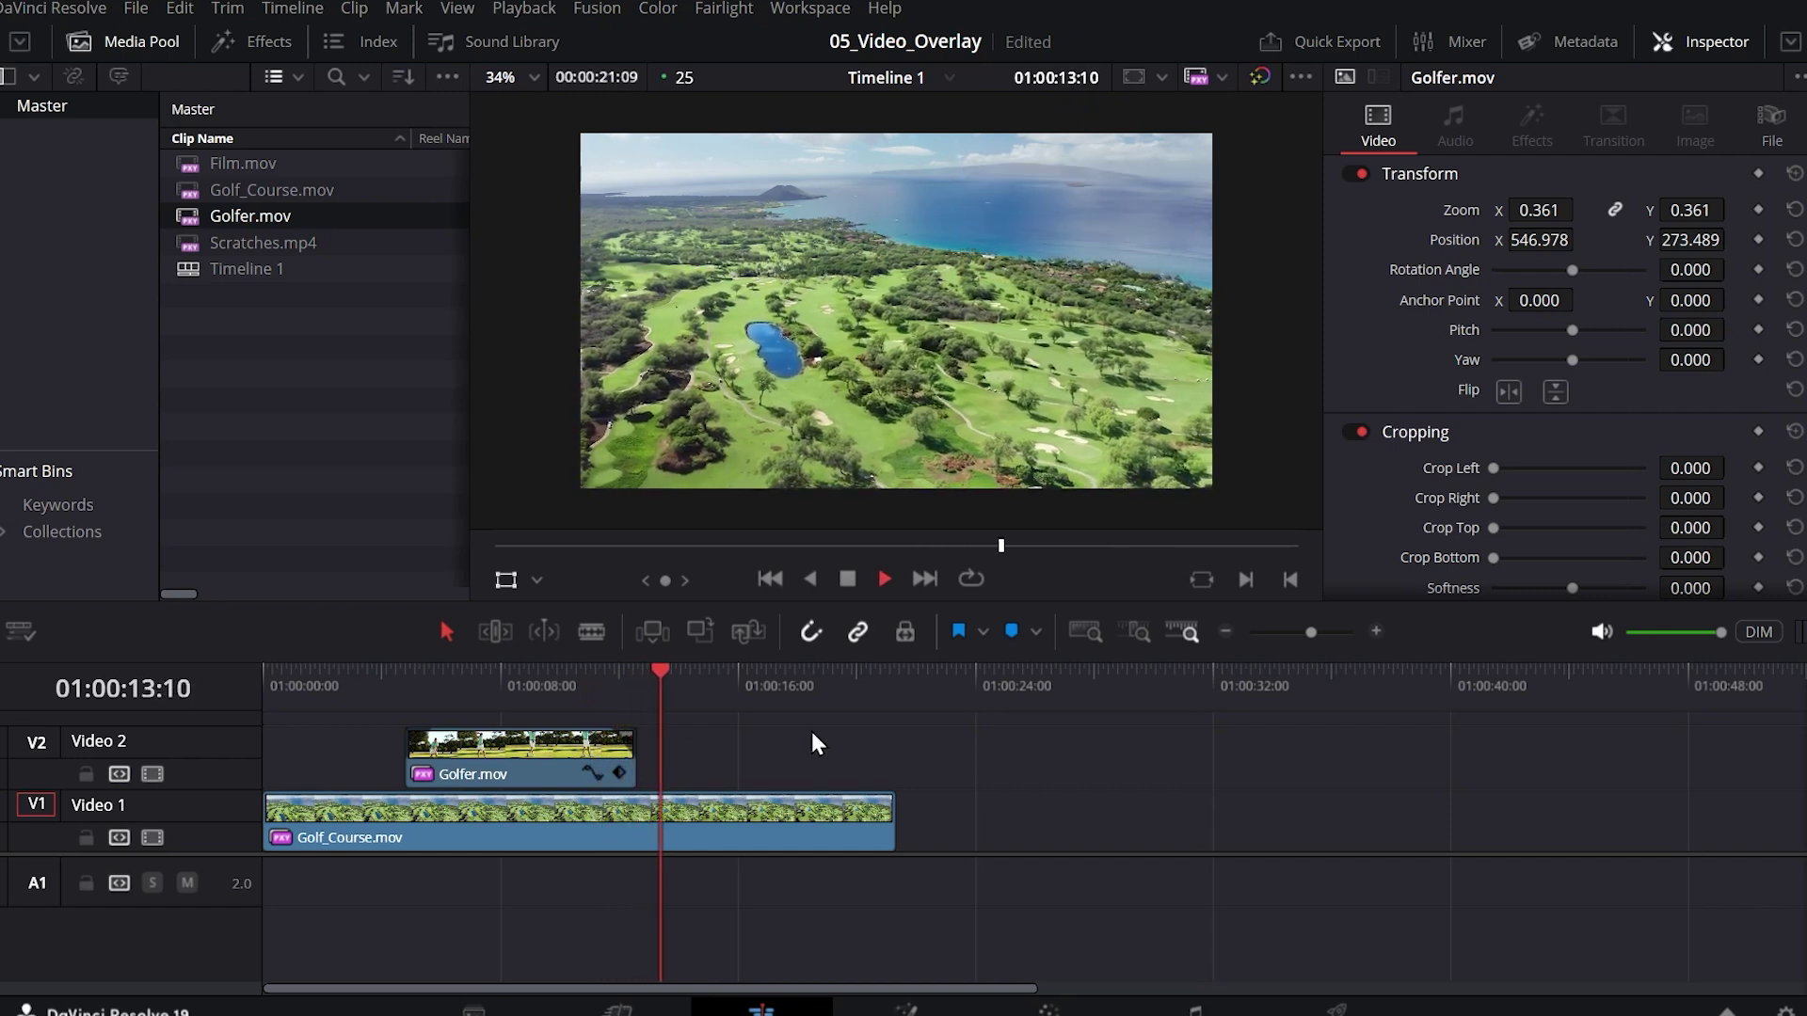
key("space")
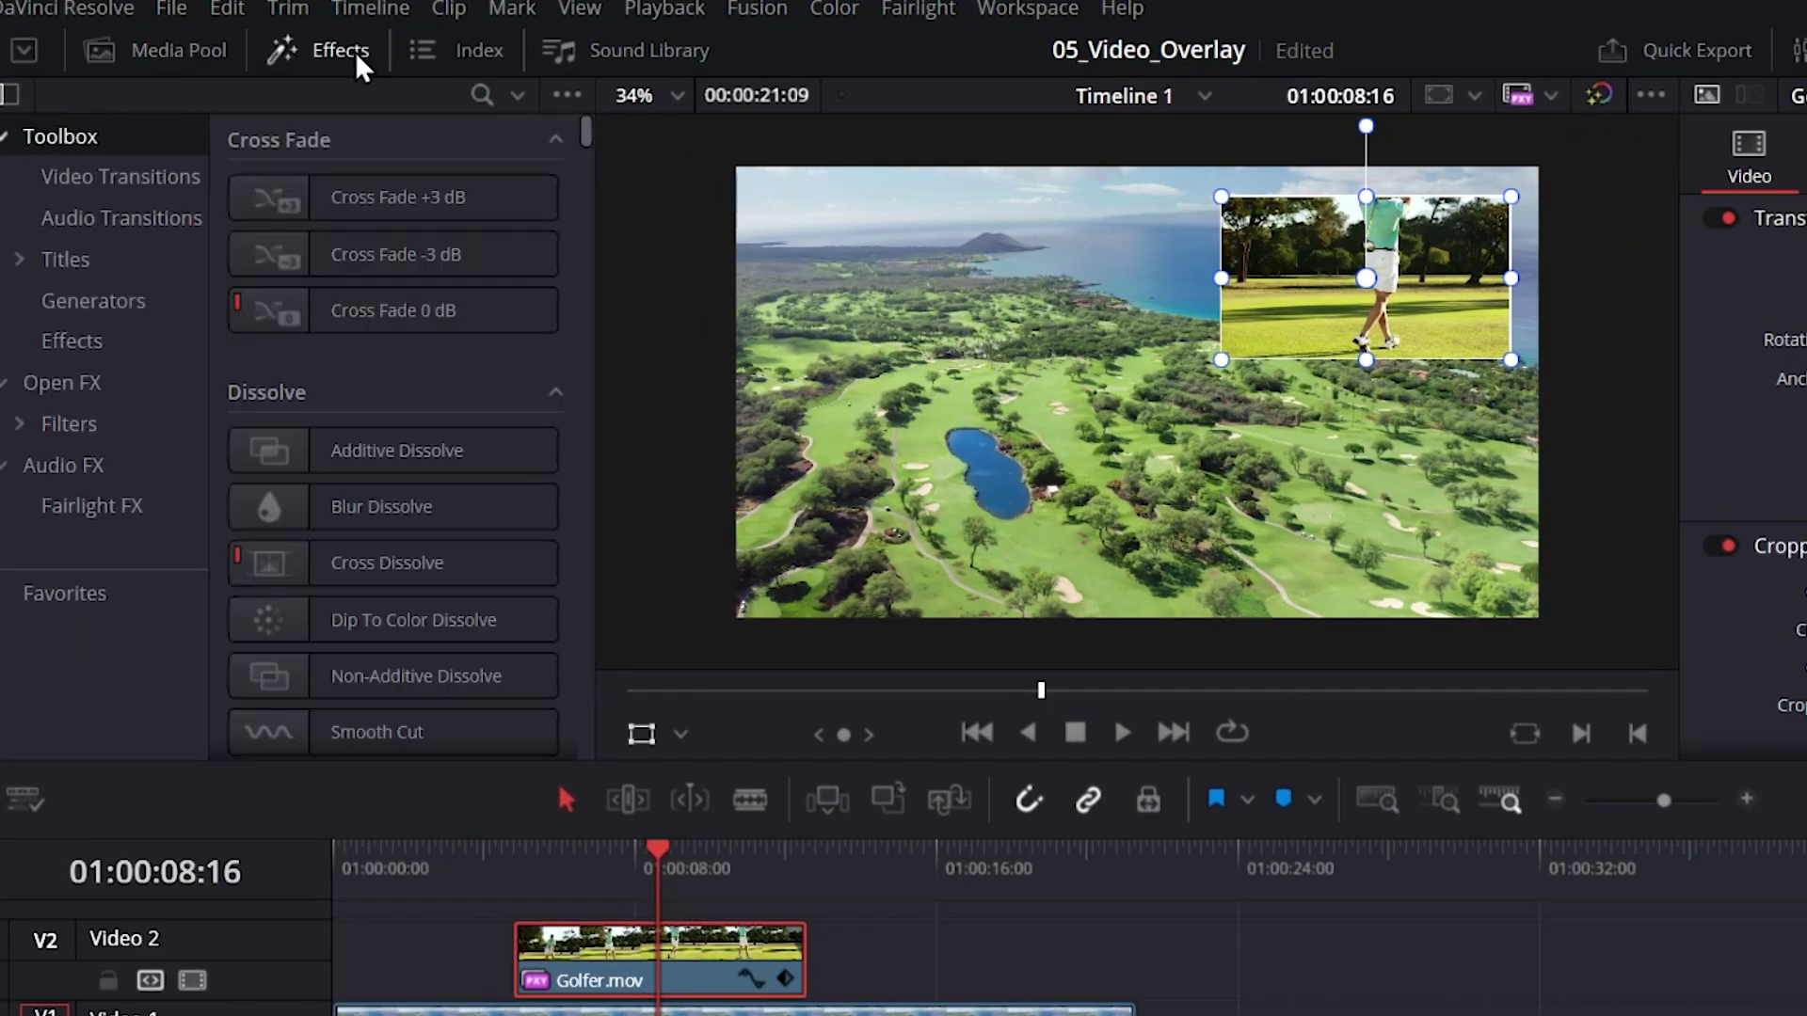
- Search Open FX for 'shadow' and drop the Drop Shadow effect onto Golfer.mov
left_click(482, 94)
left_click(62, 462)
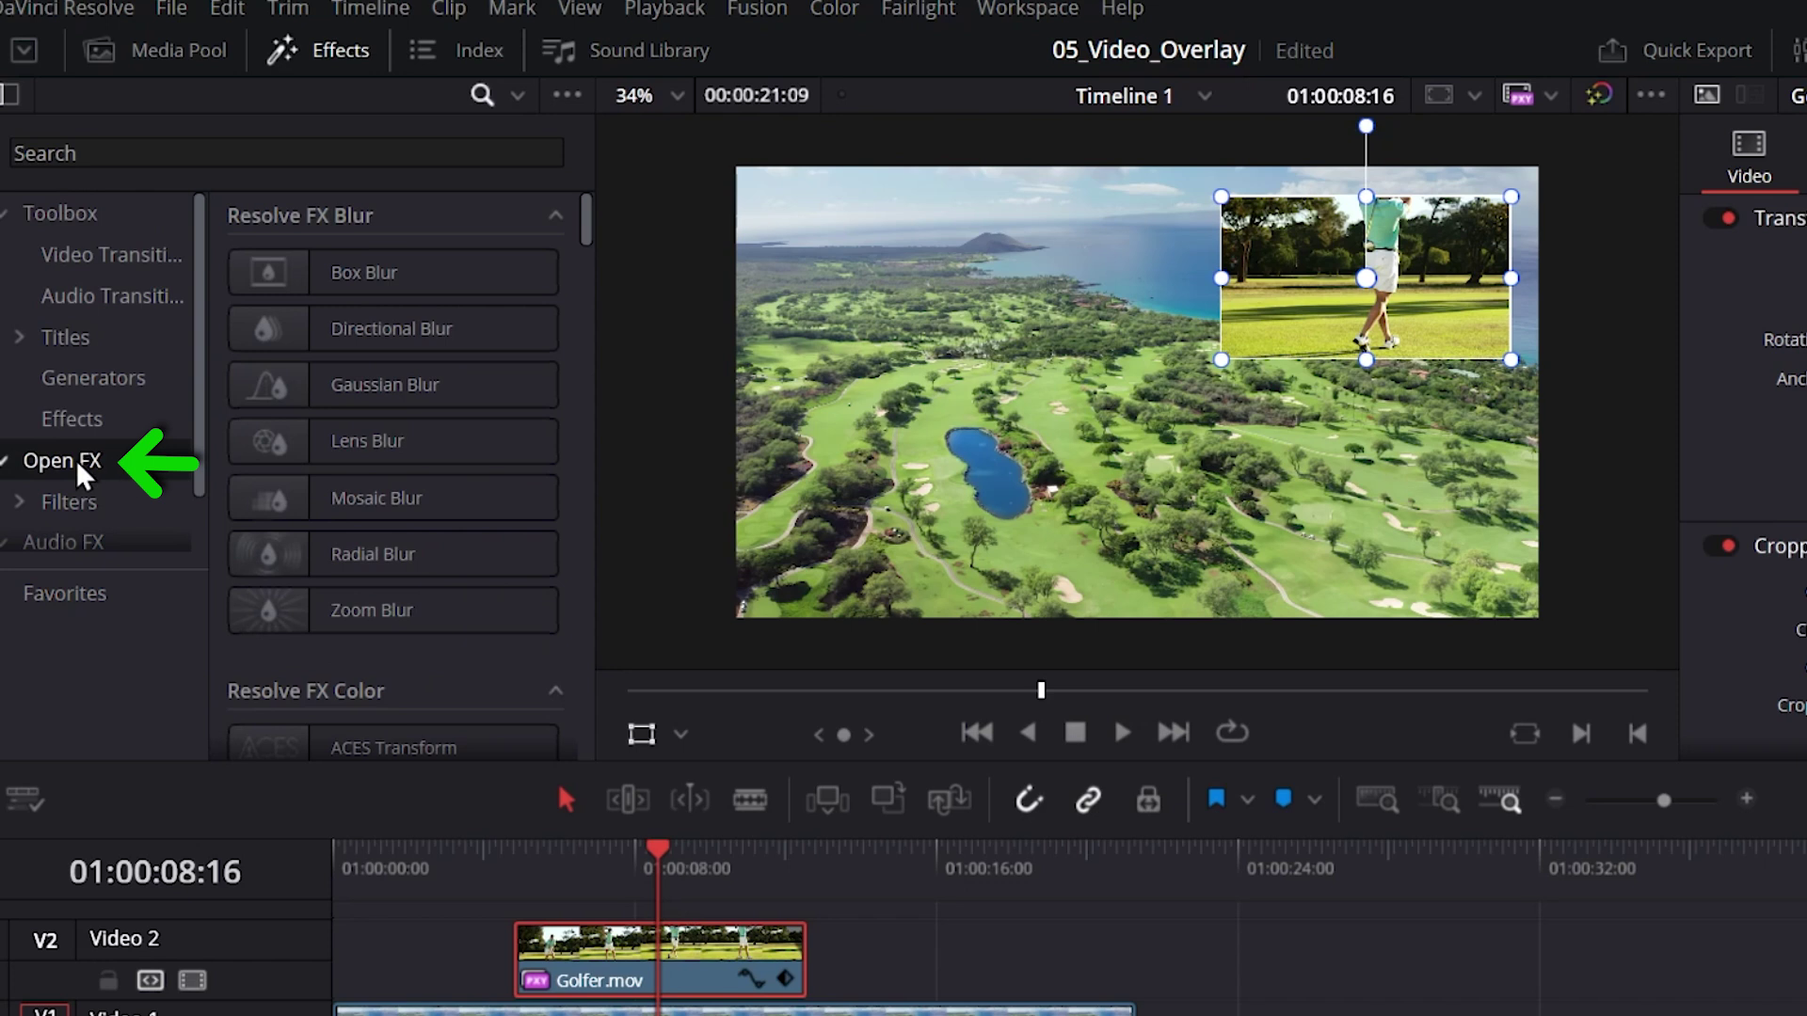
left_click(482, 96)
left_click(471, 98)
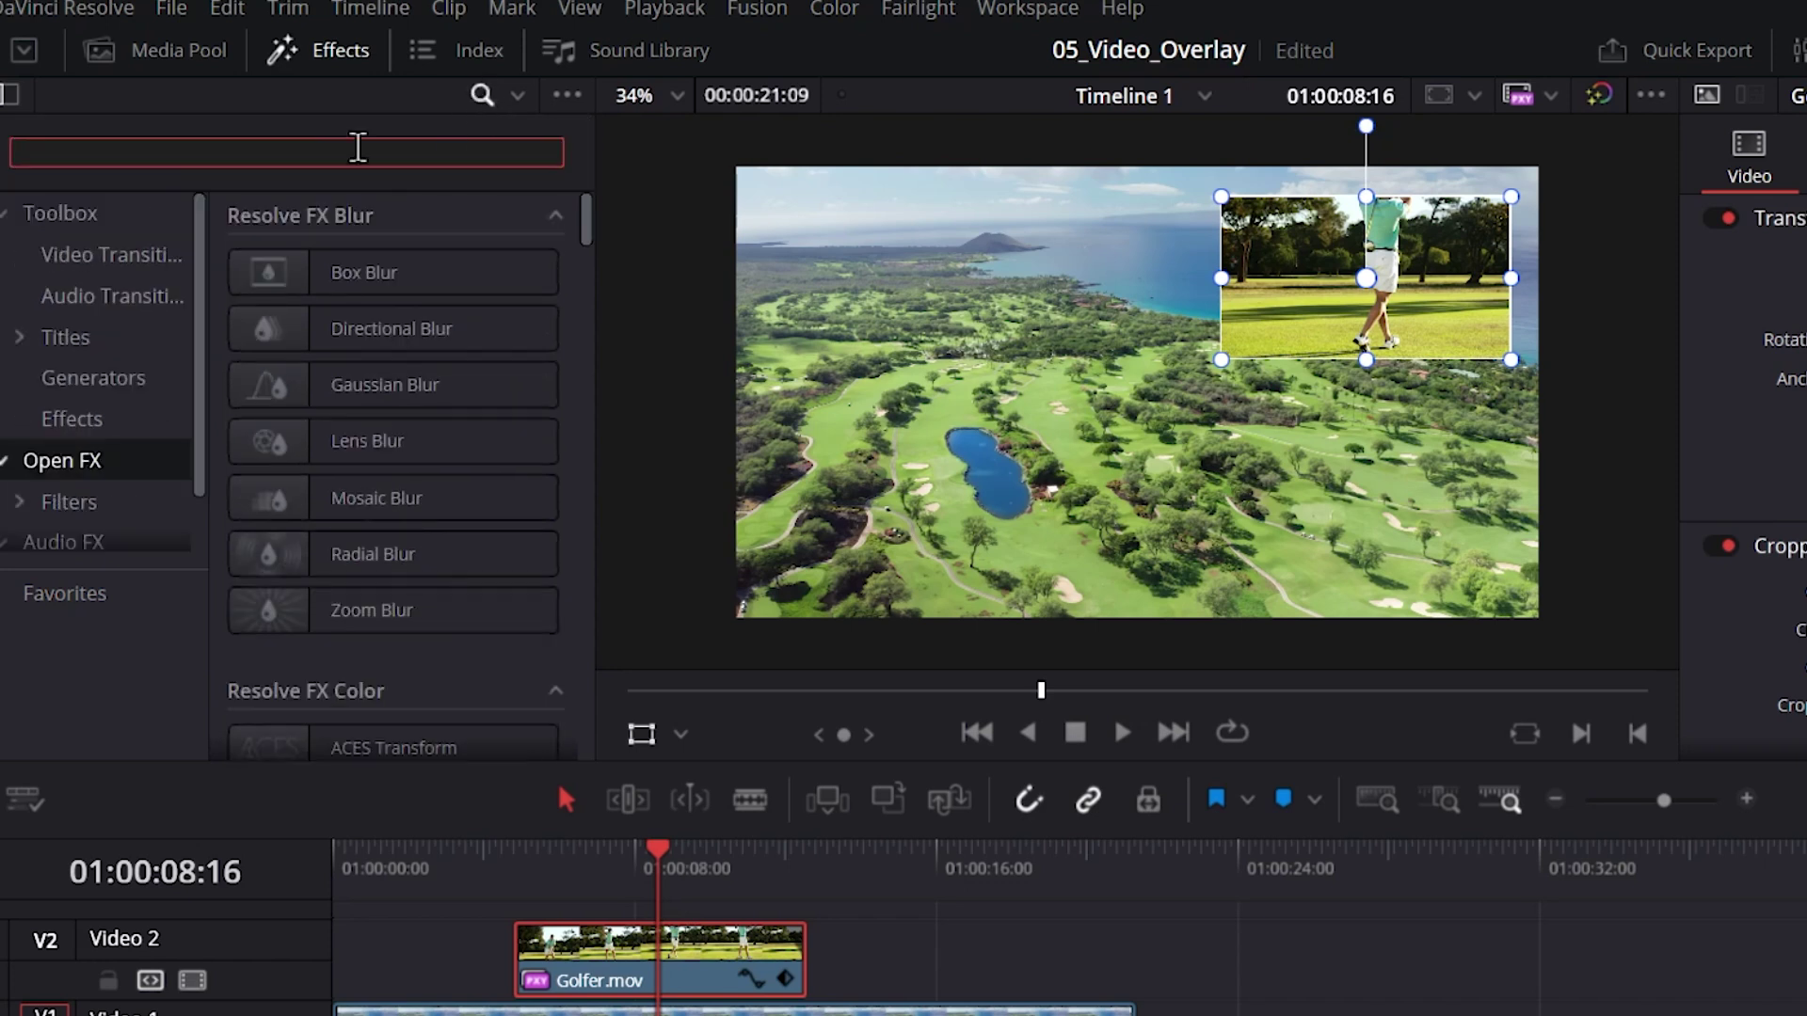
type("shadow")
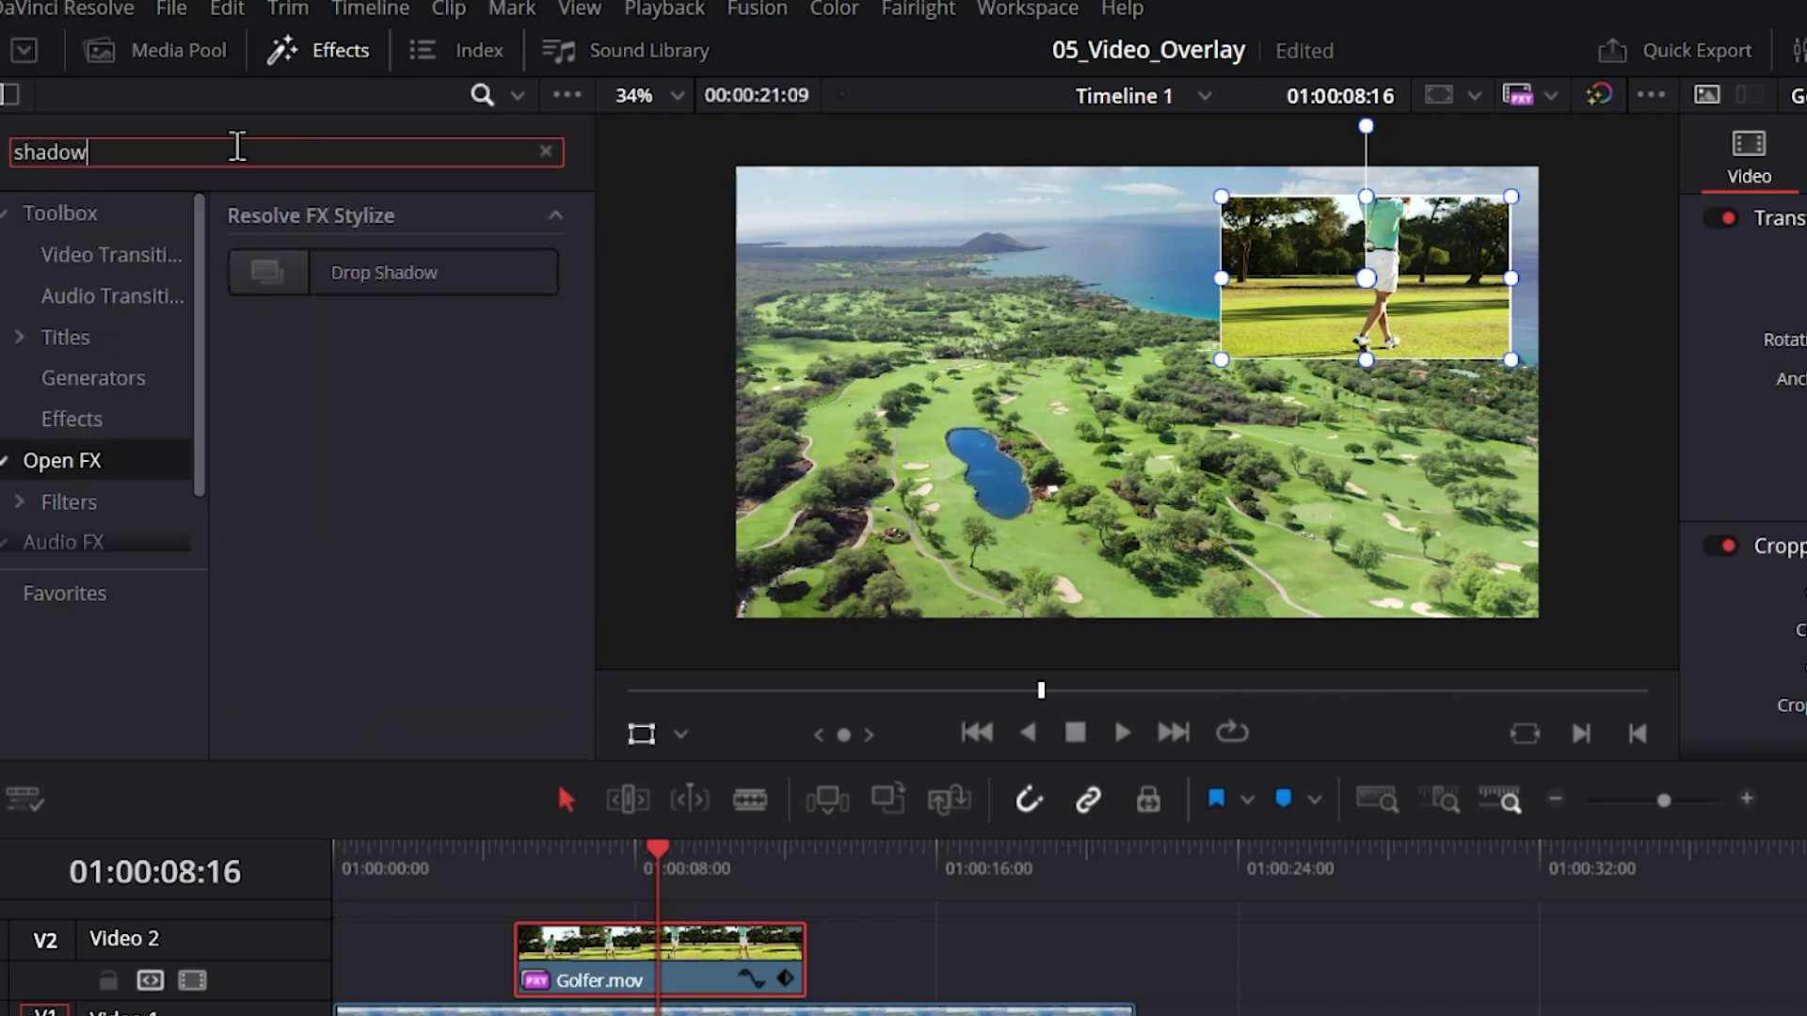
left_click_drag(287, 280, 663, 862)
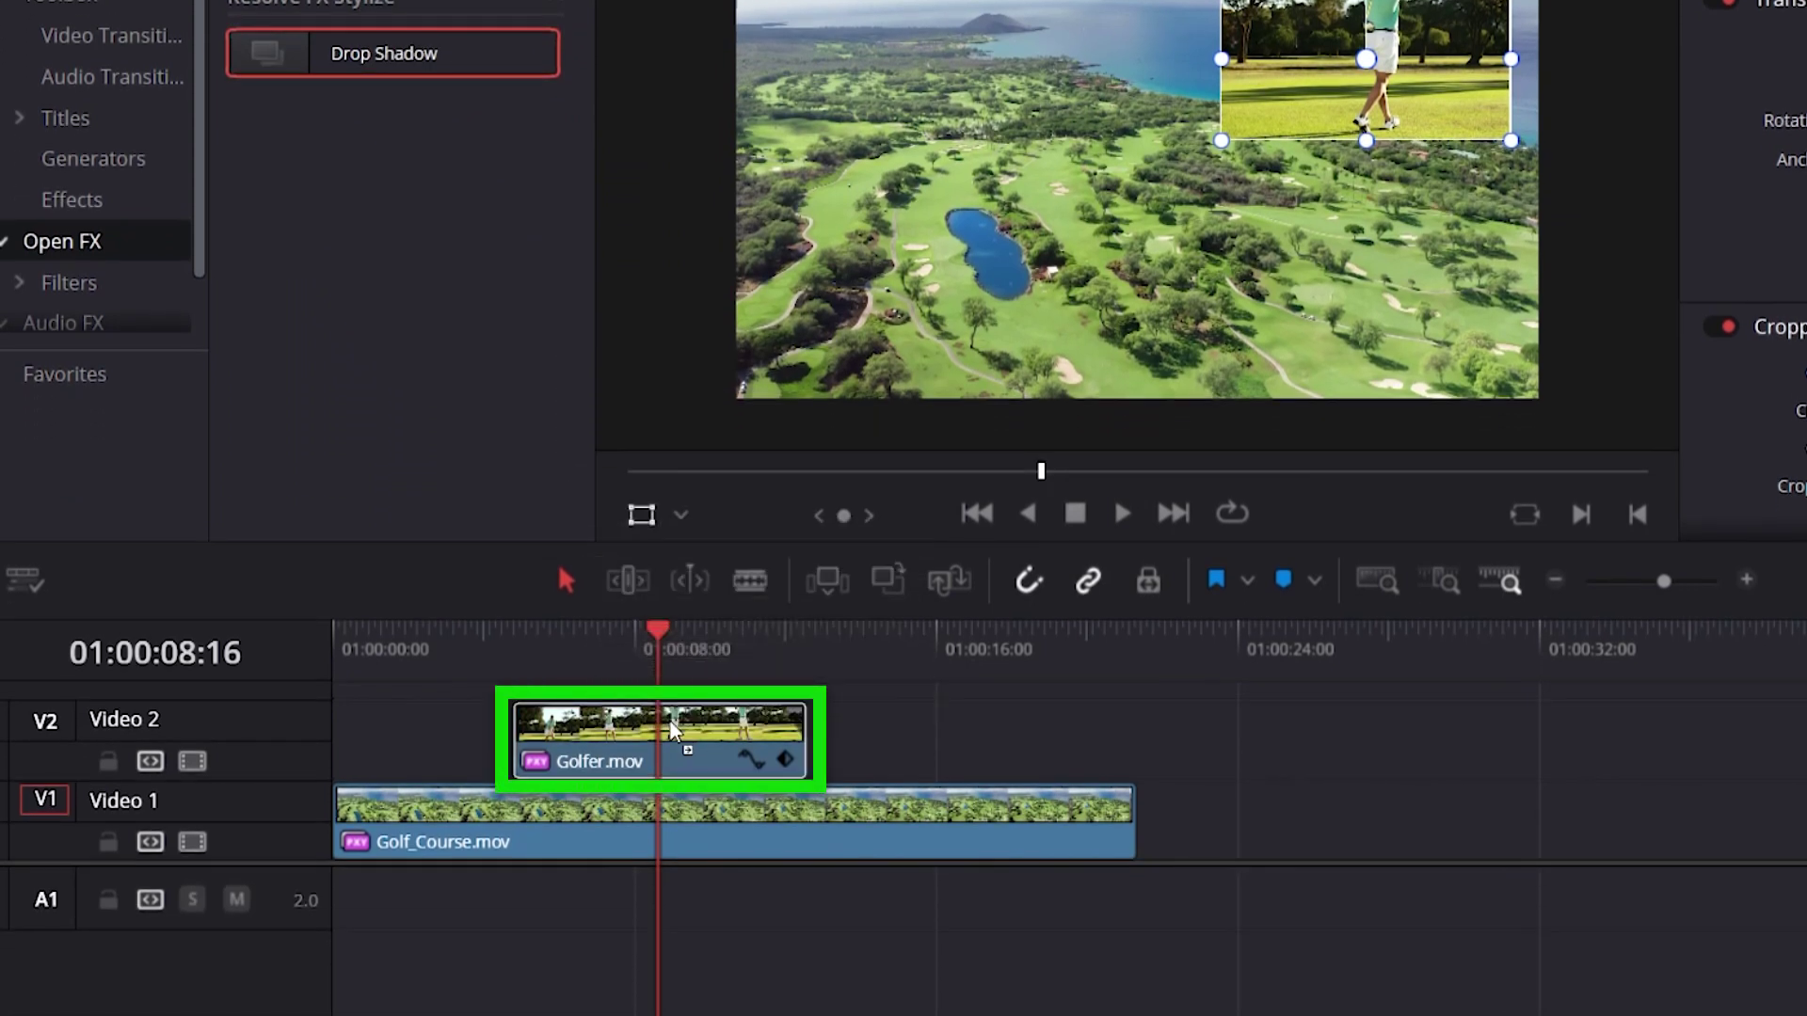
left_click_drag(670, 730, 662, 729)
left_click_drag(661, 728, 661, 728)
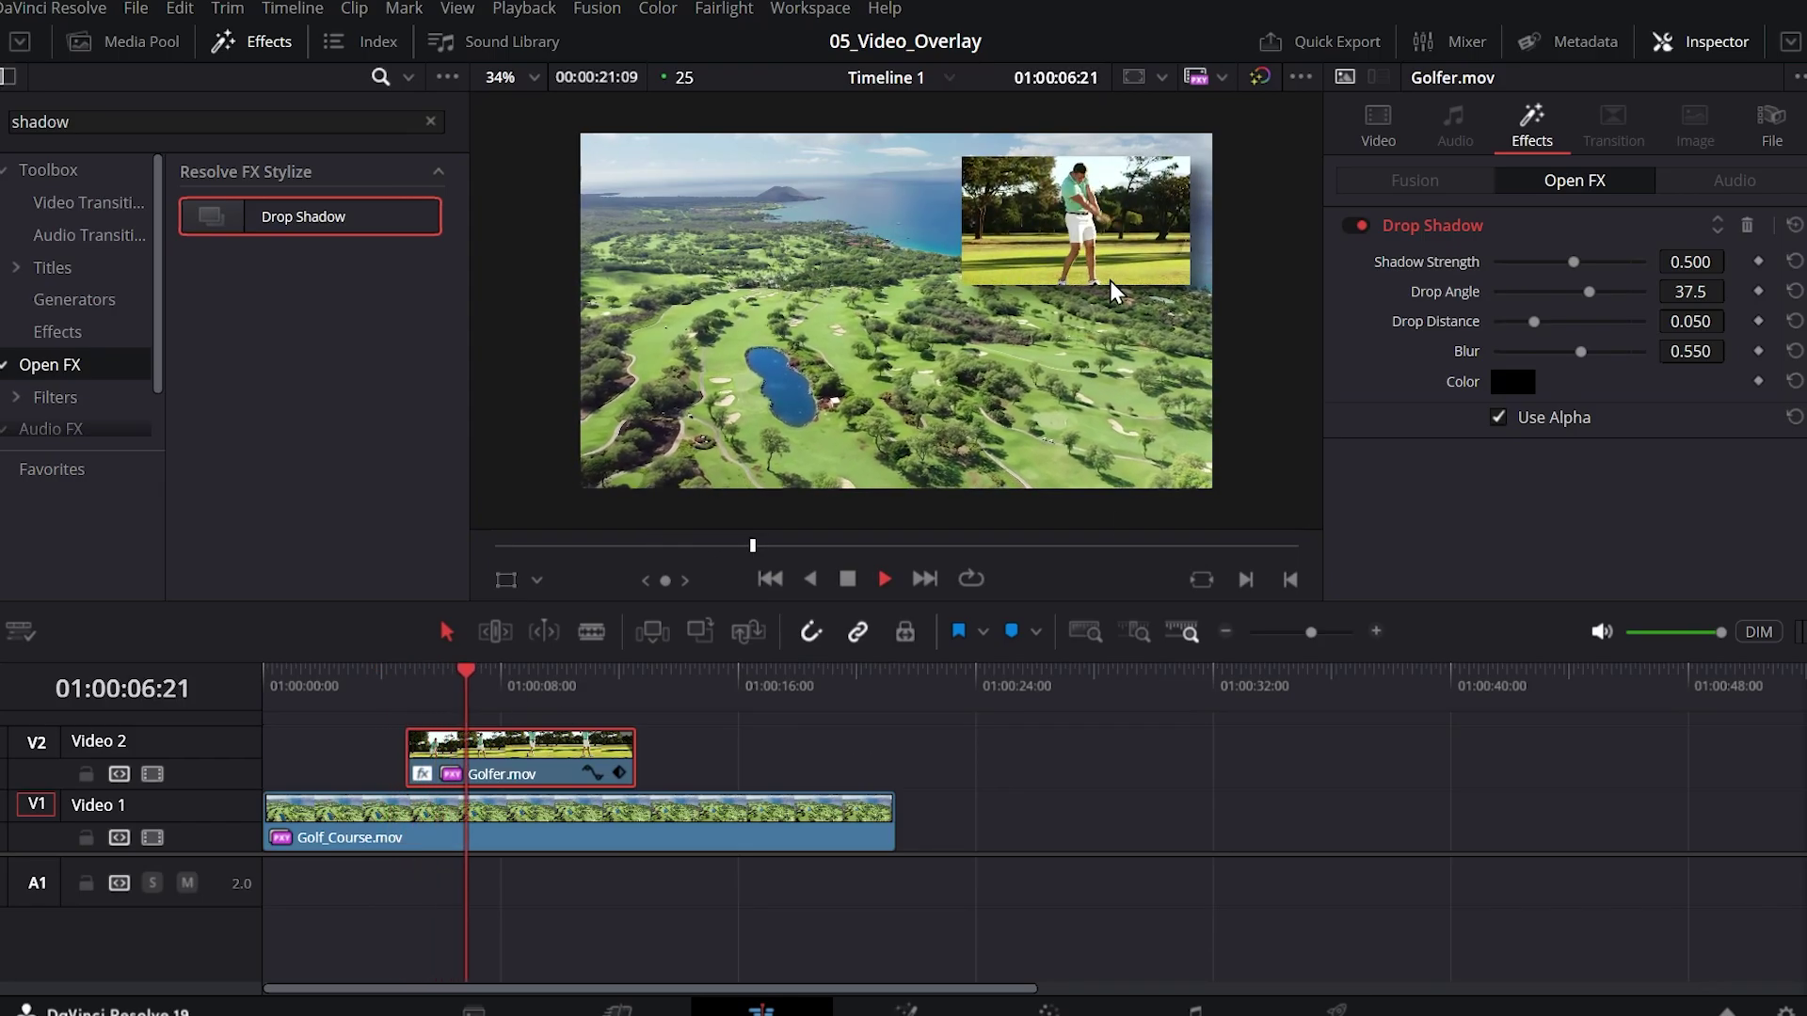
key("space")
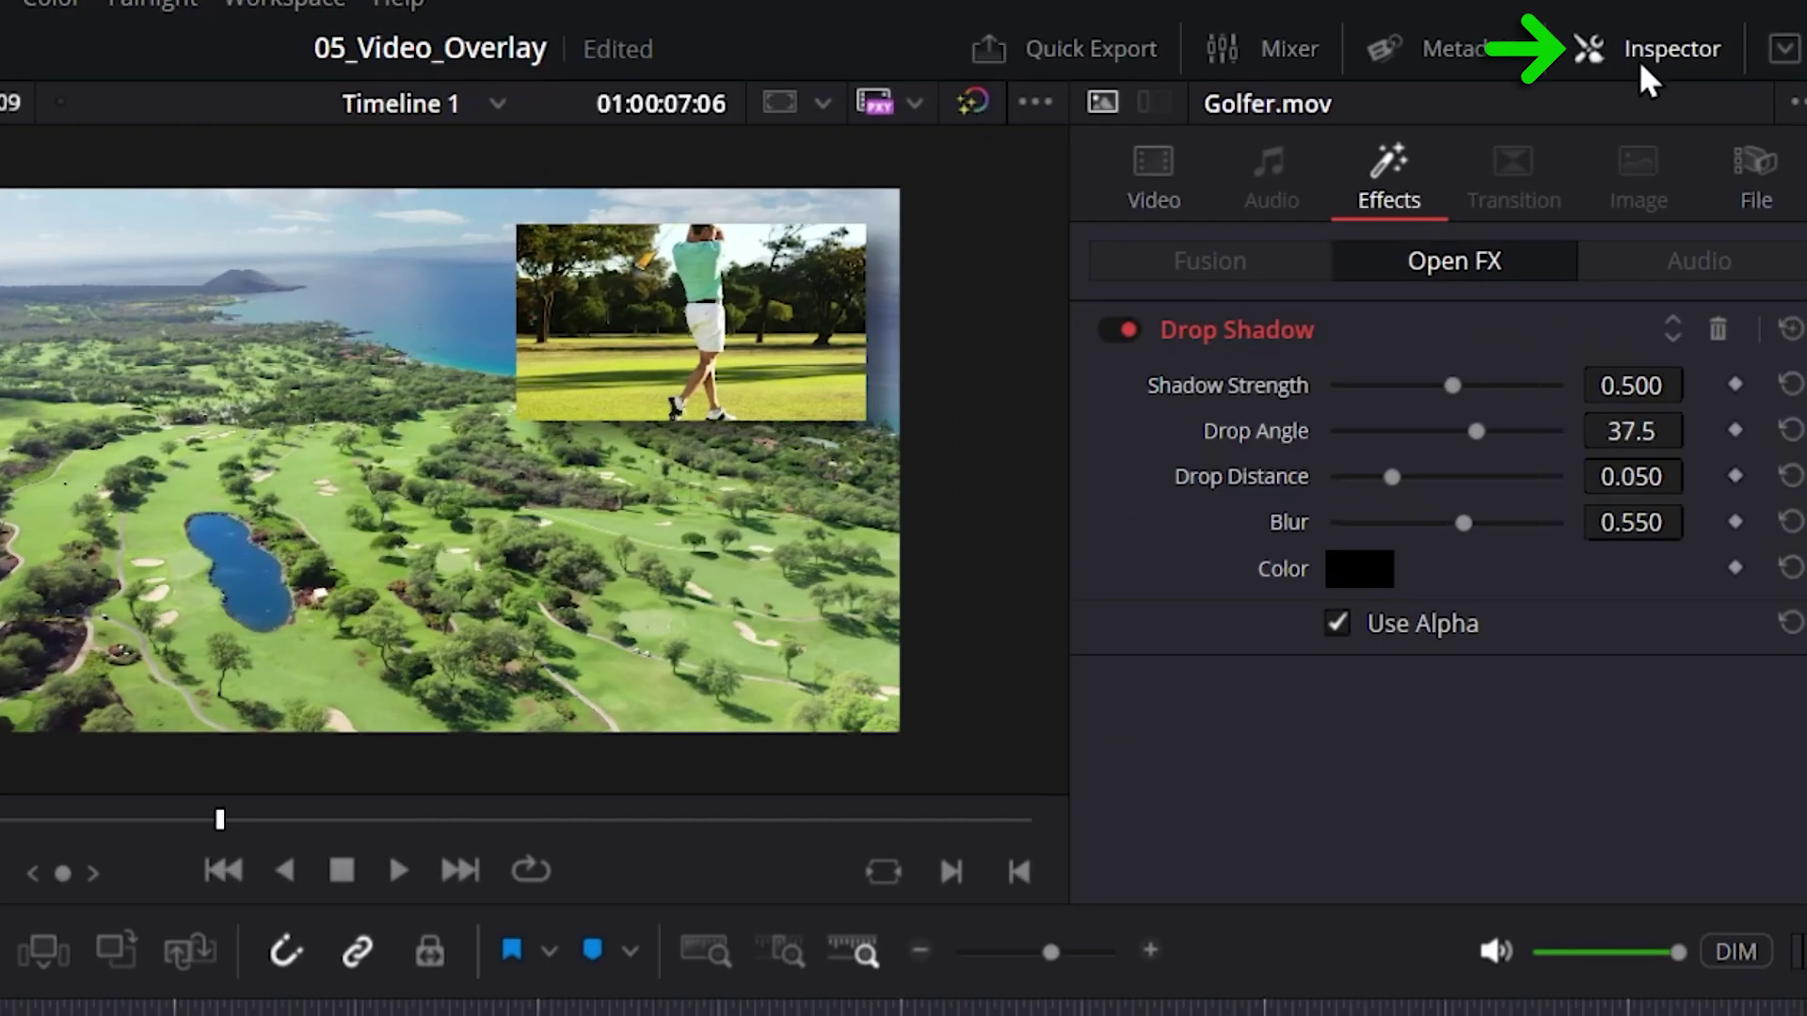
- Experiment with the Drop Shadow's strength, angle and distance in the Inspector
left_click(1152, 202)
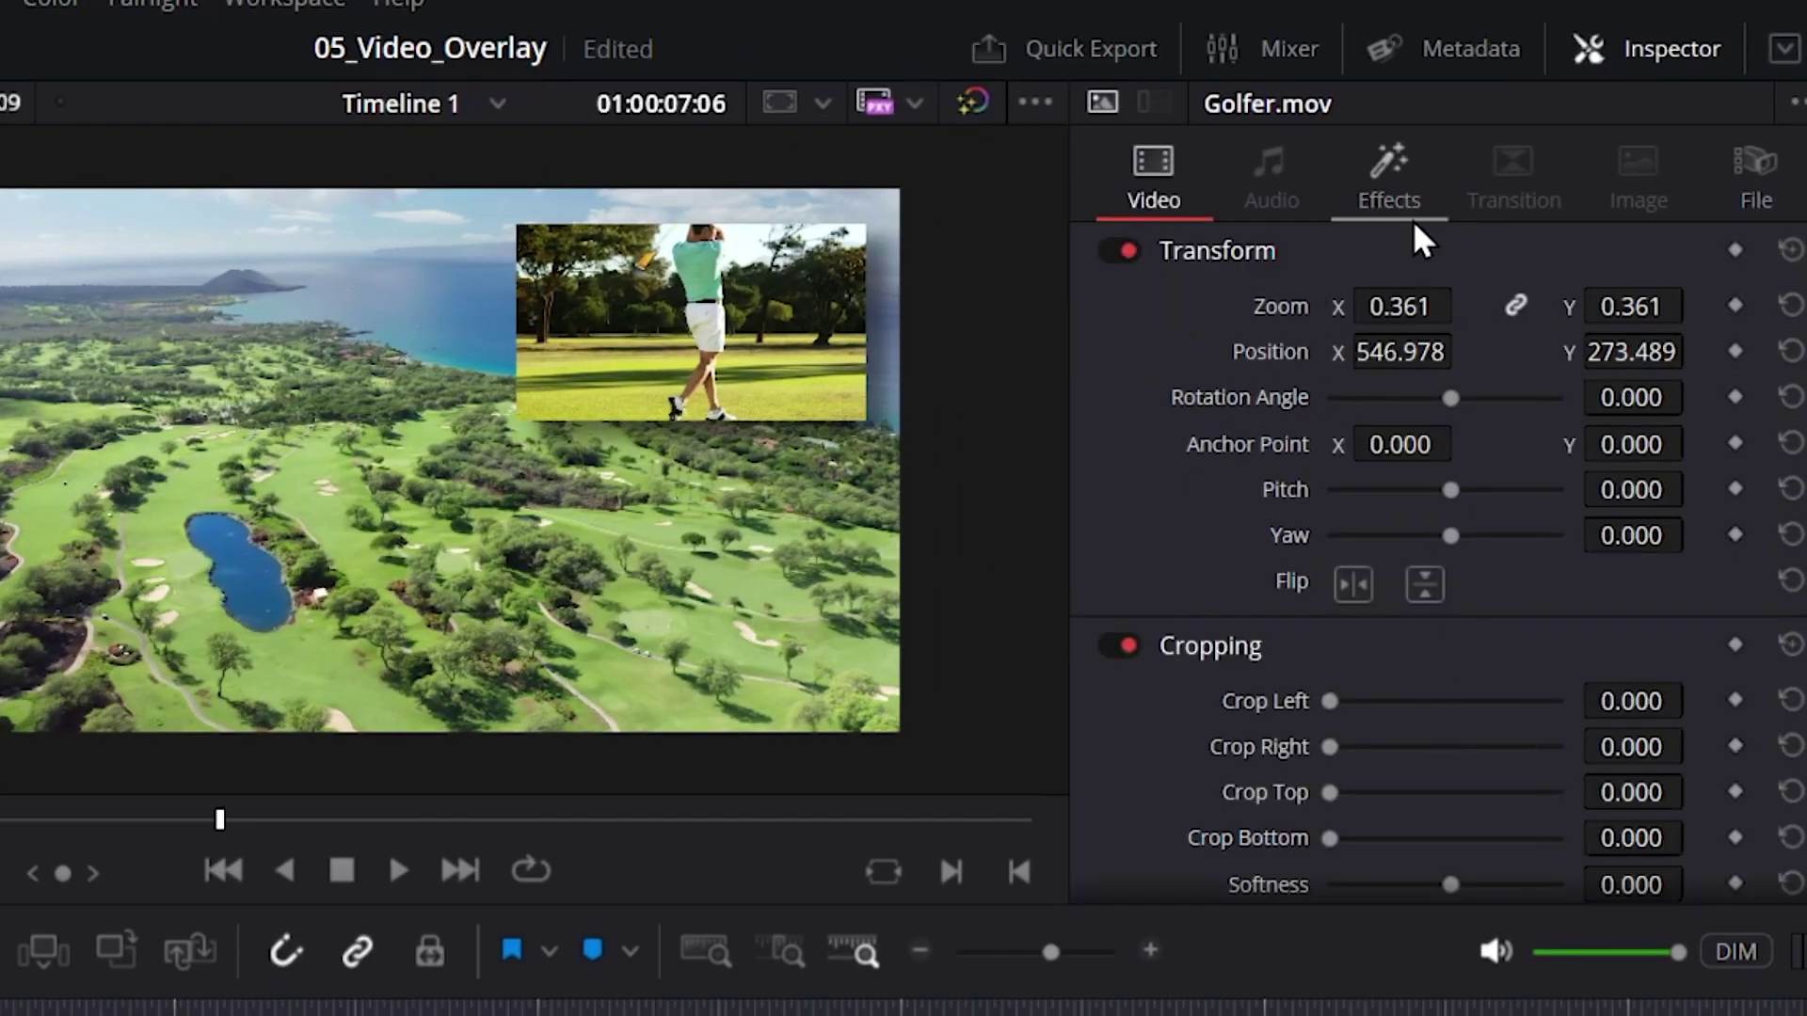
left_click(1395, 197)
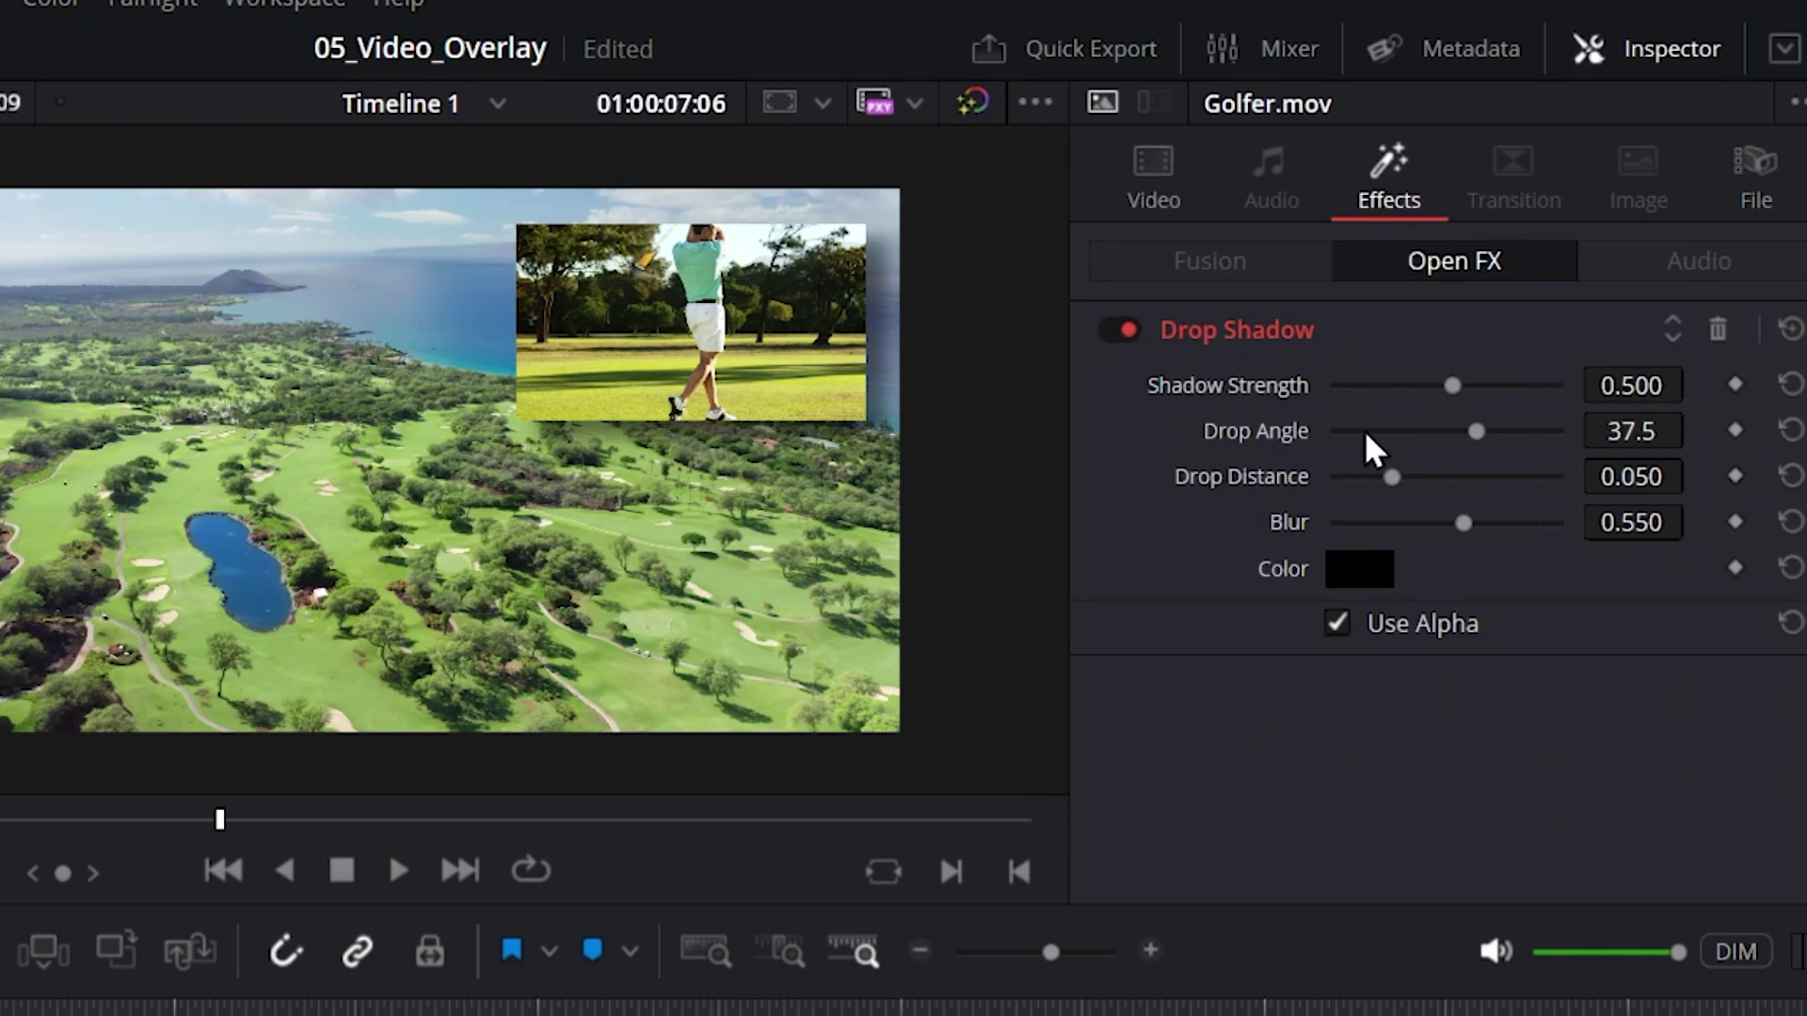
left_click_drag(1452, 386, 1526, 388)
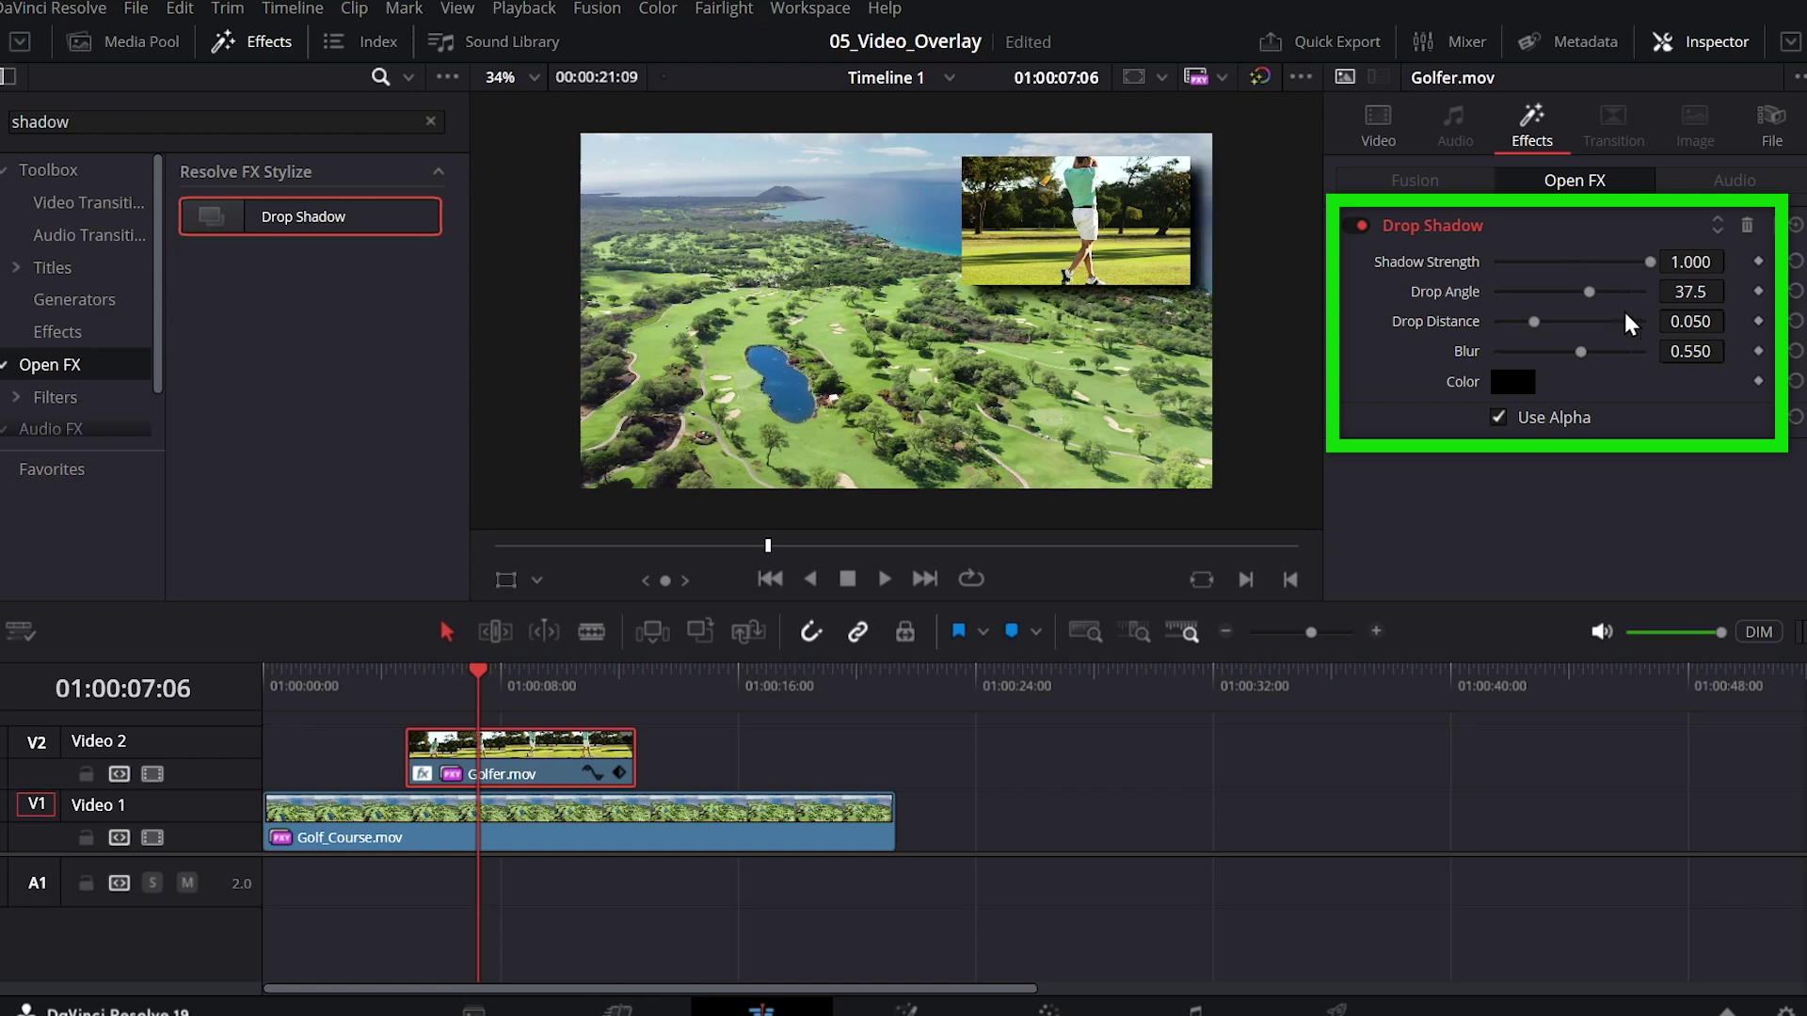
left_click_drag(1594, 295, 1545, 292)
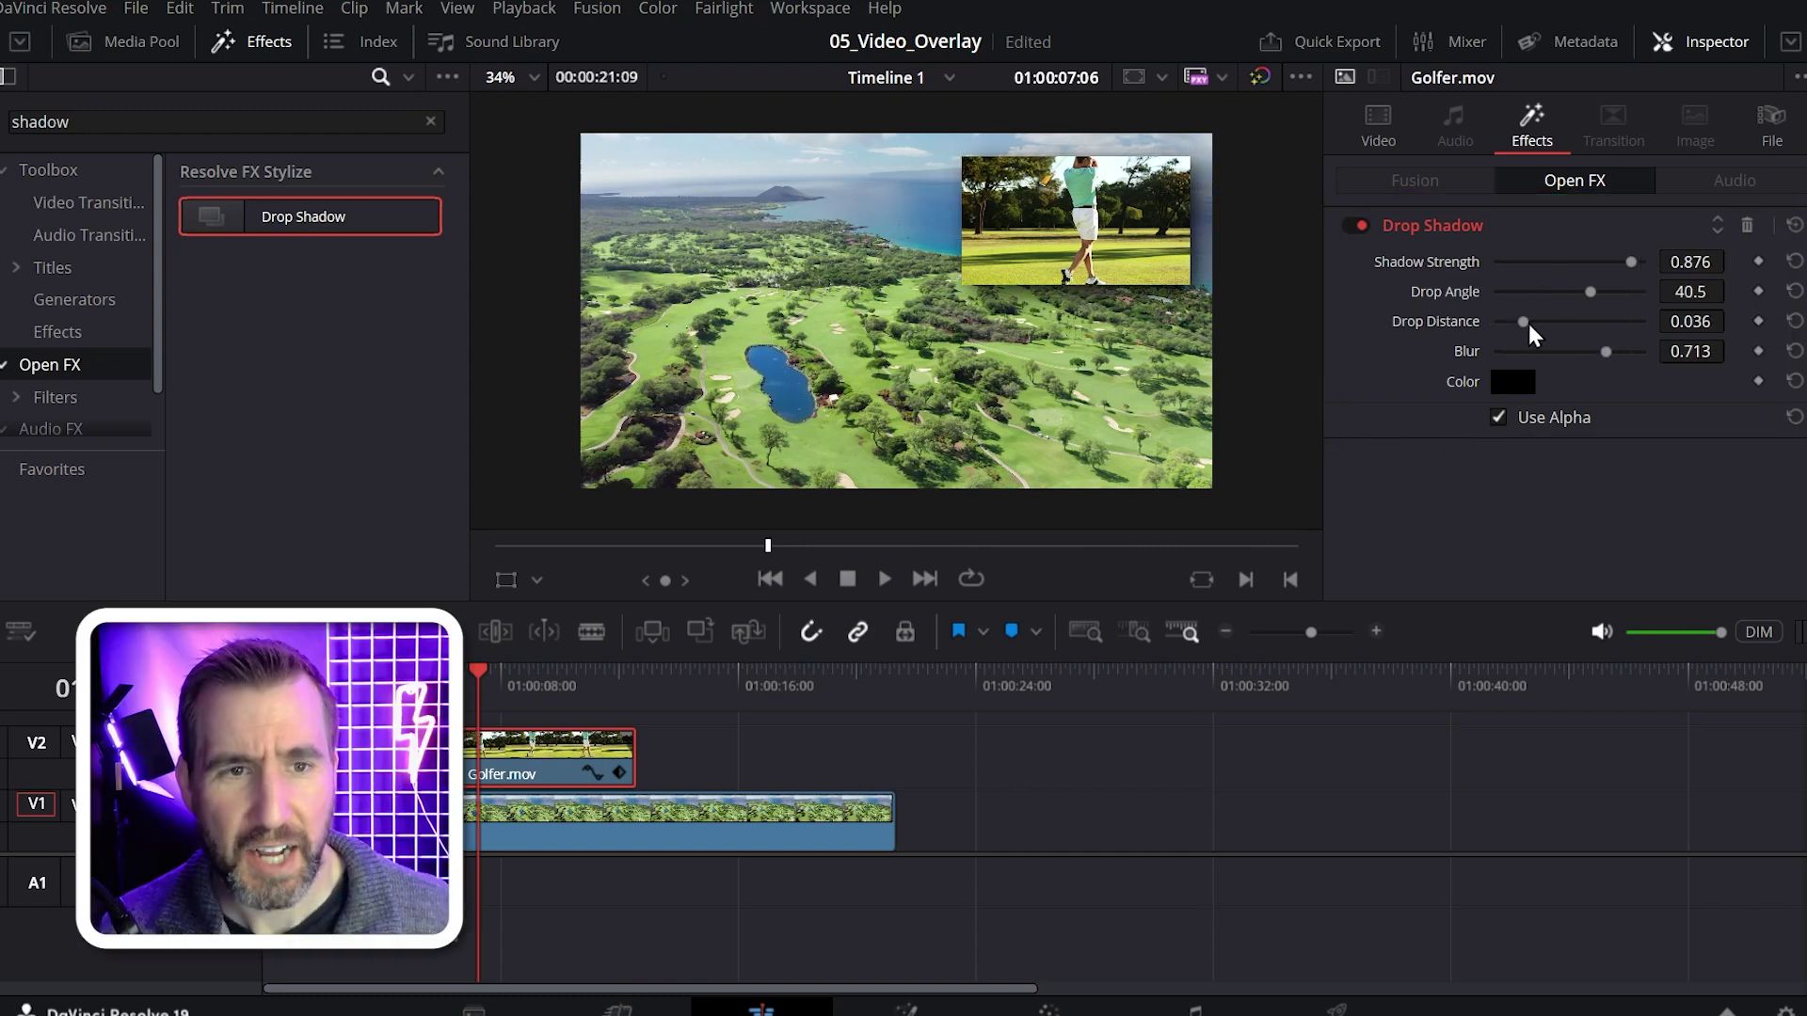
mouse_move(1528, 324)
left_mouse_down()
mouse_move(1545, 322)
mouse_move(1527, 320)
left_mouse_up()
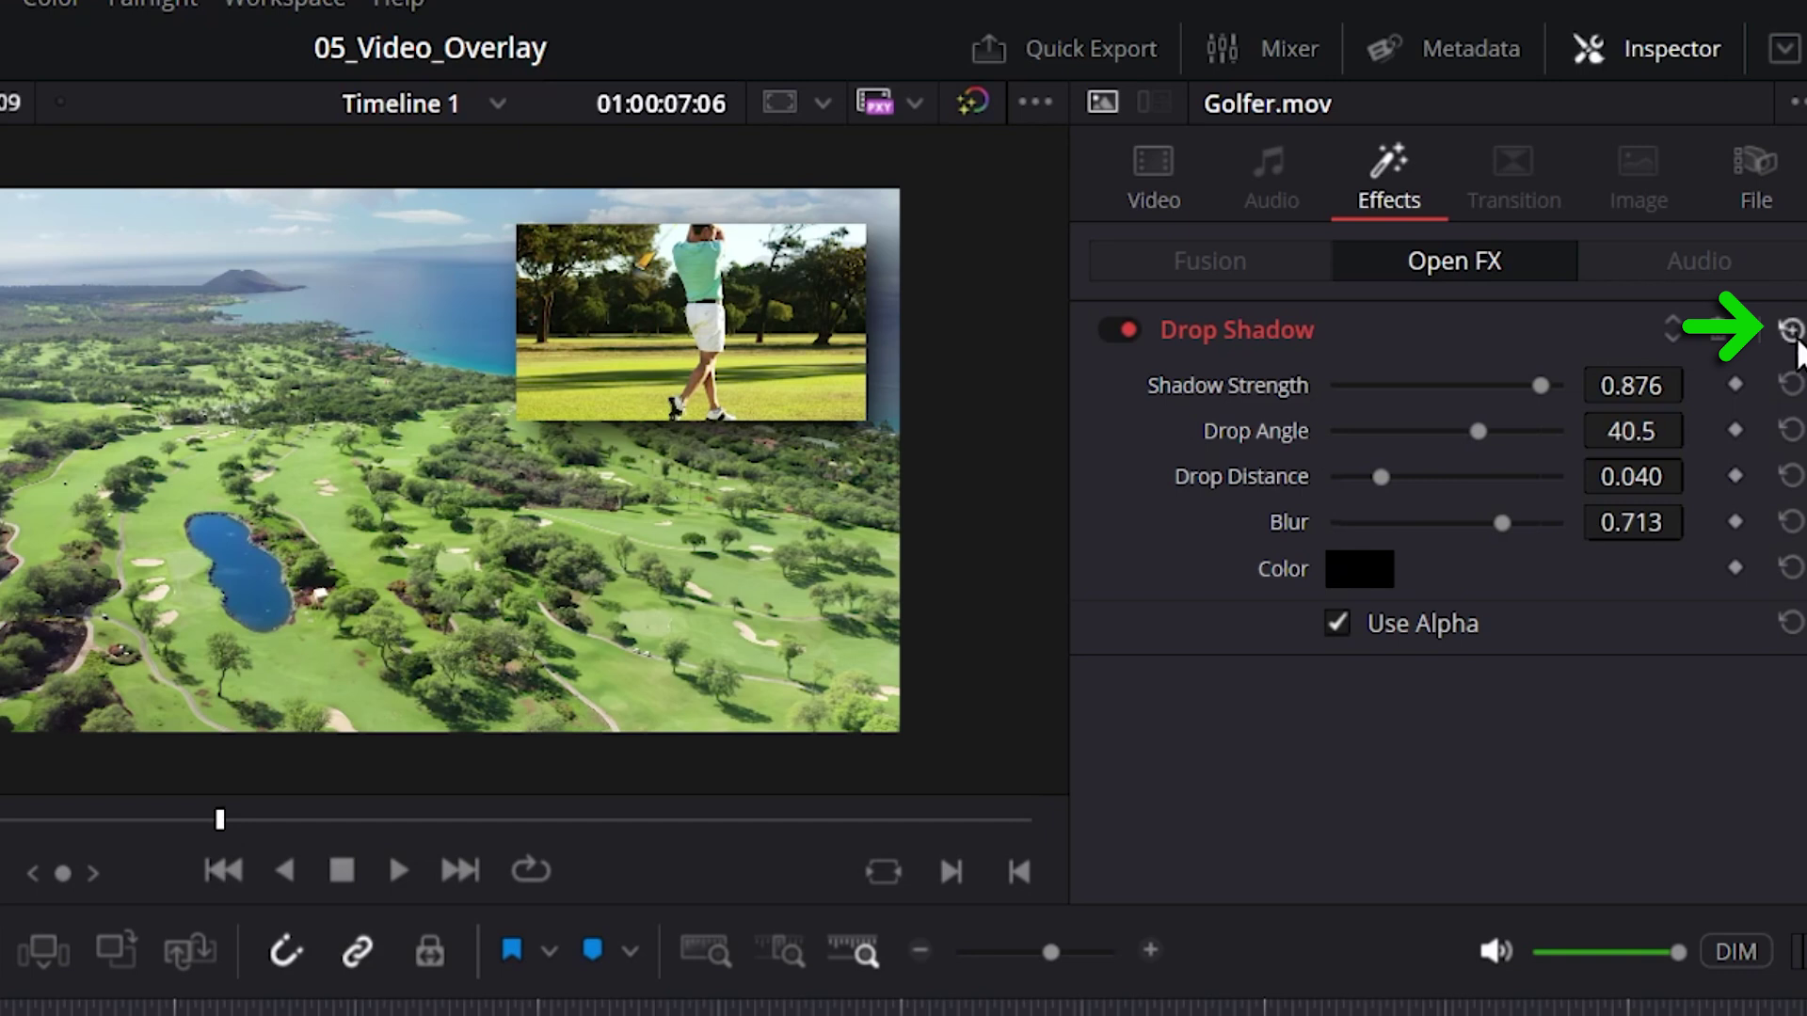
- Reset the Drop Shadow to defaults, toggle it off and on, and play back the golfer overlay
left_click(1791, 330)
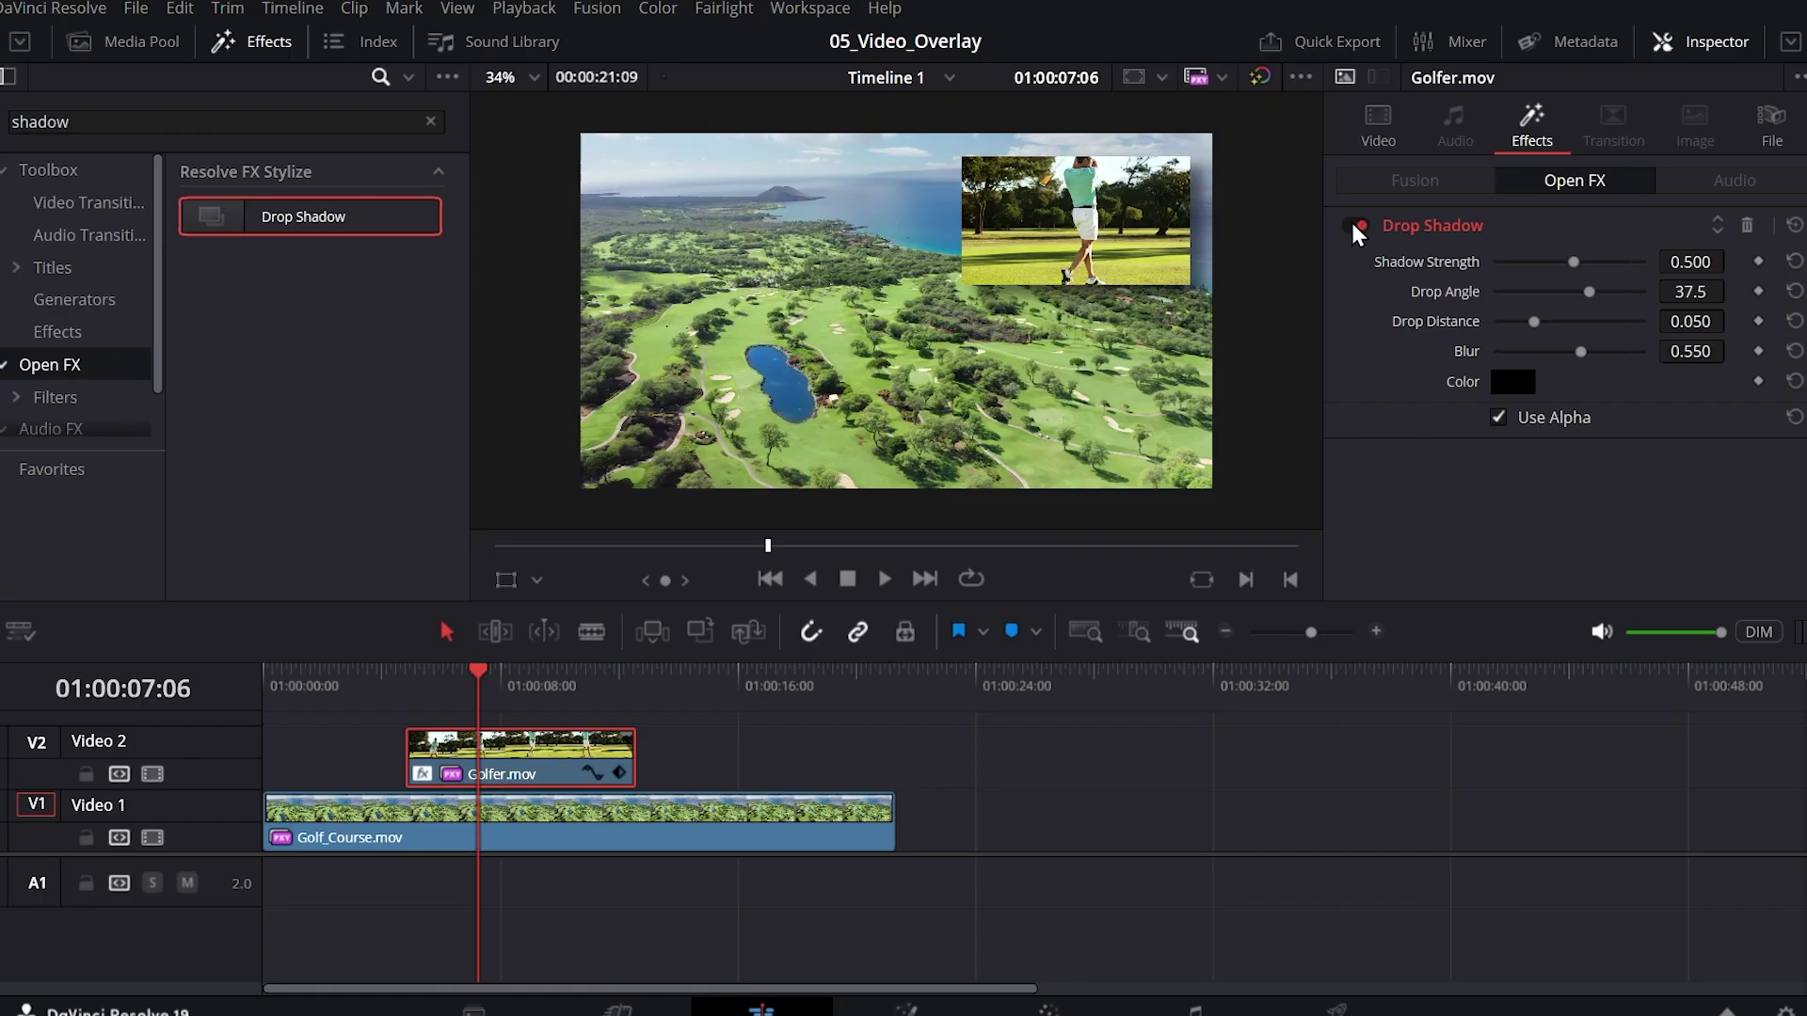
left_click(1352, 225)
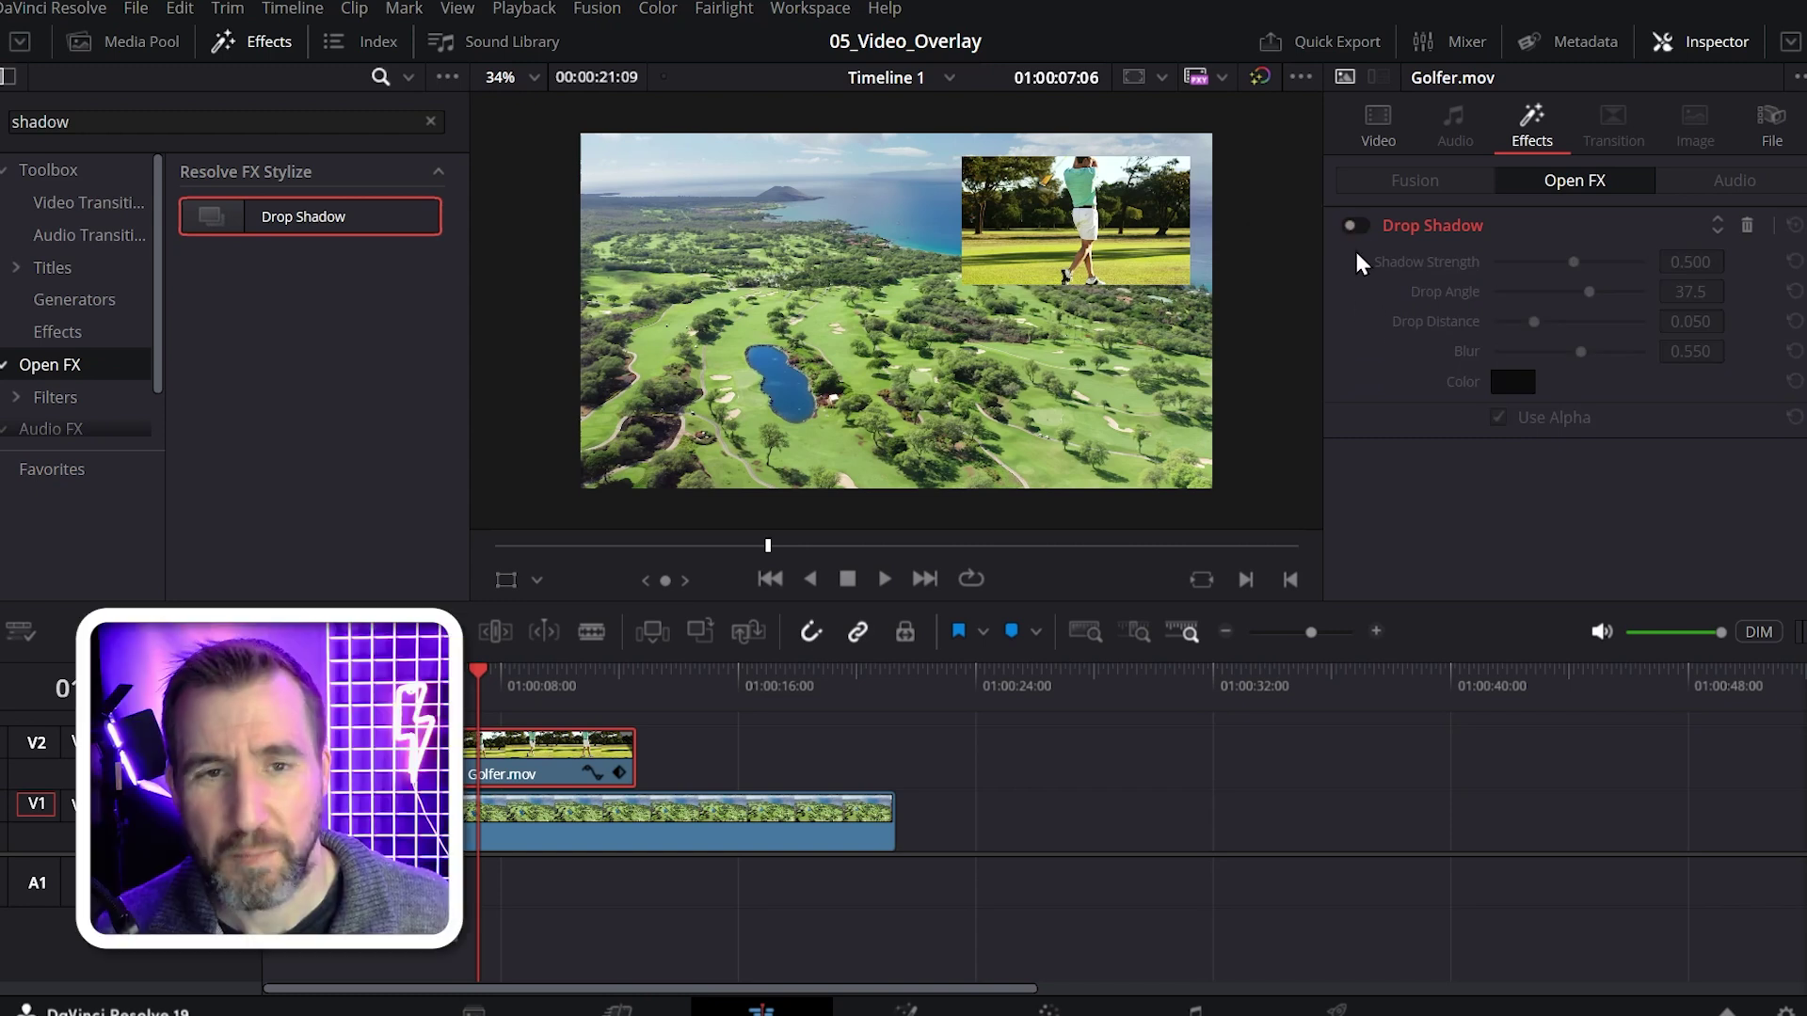
left_click(1356, 226)
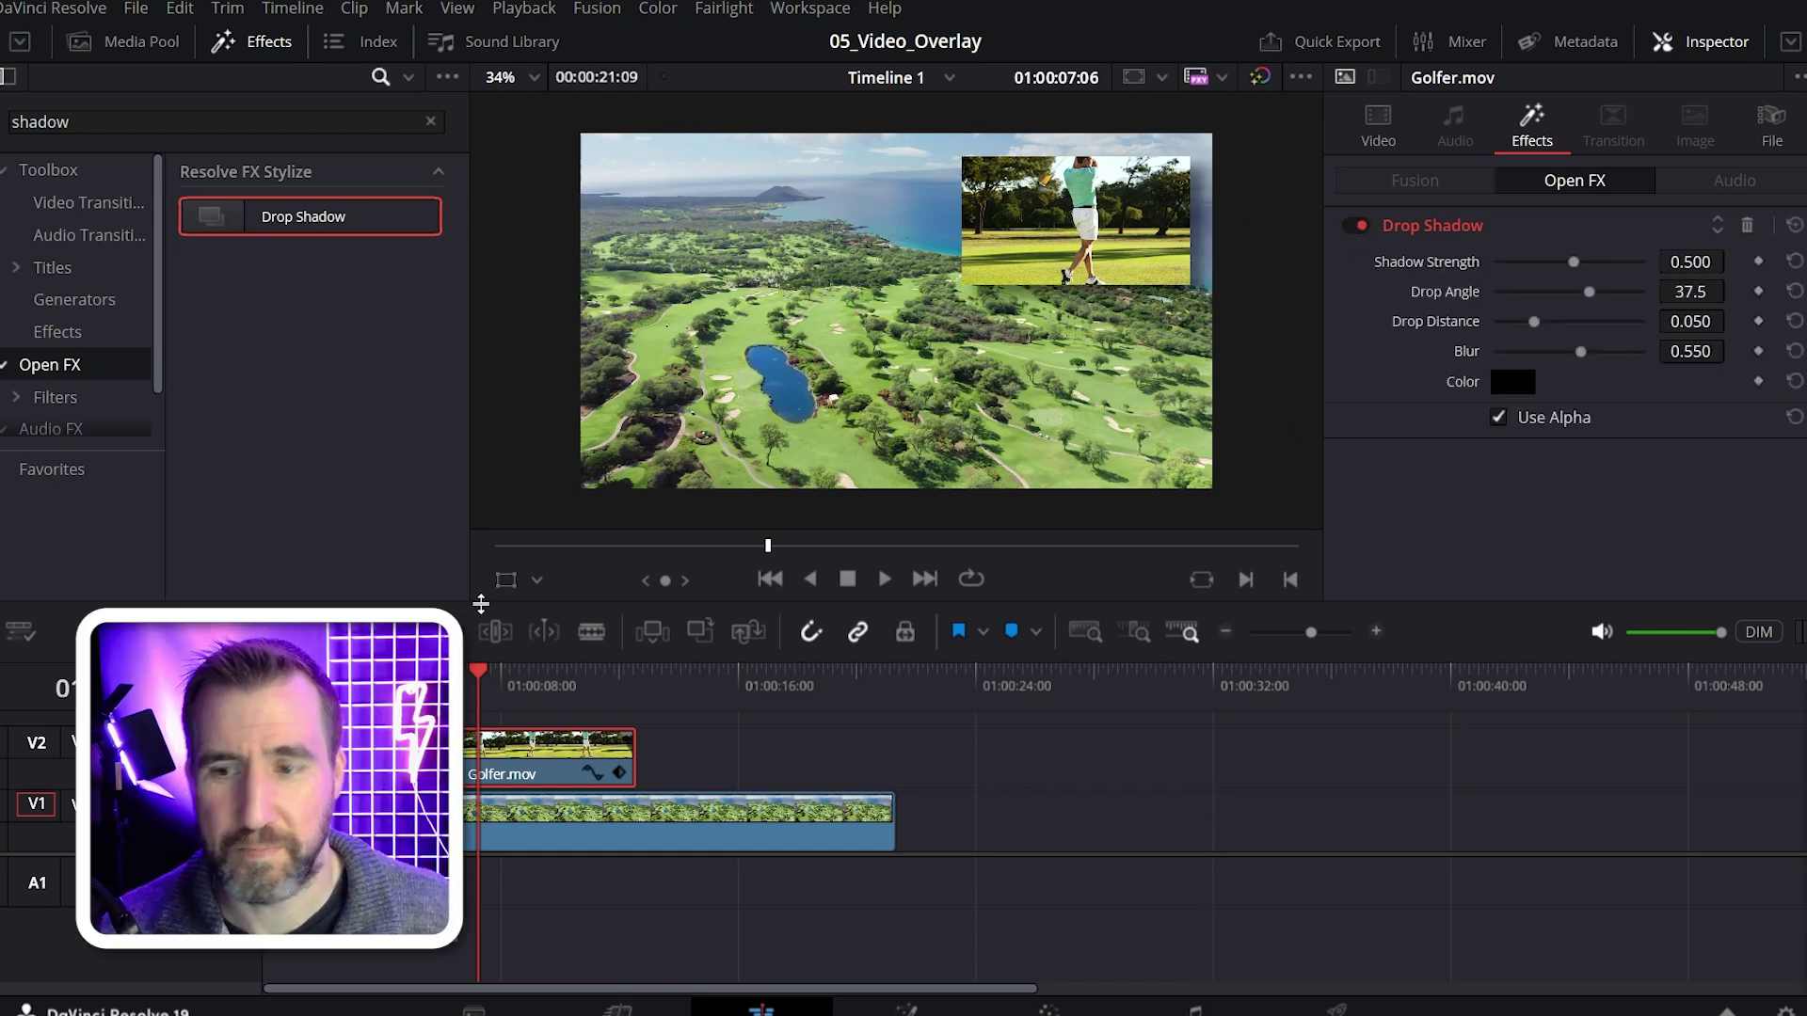
left_click(405, 675)
key("space")
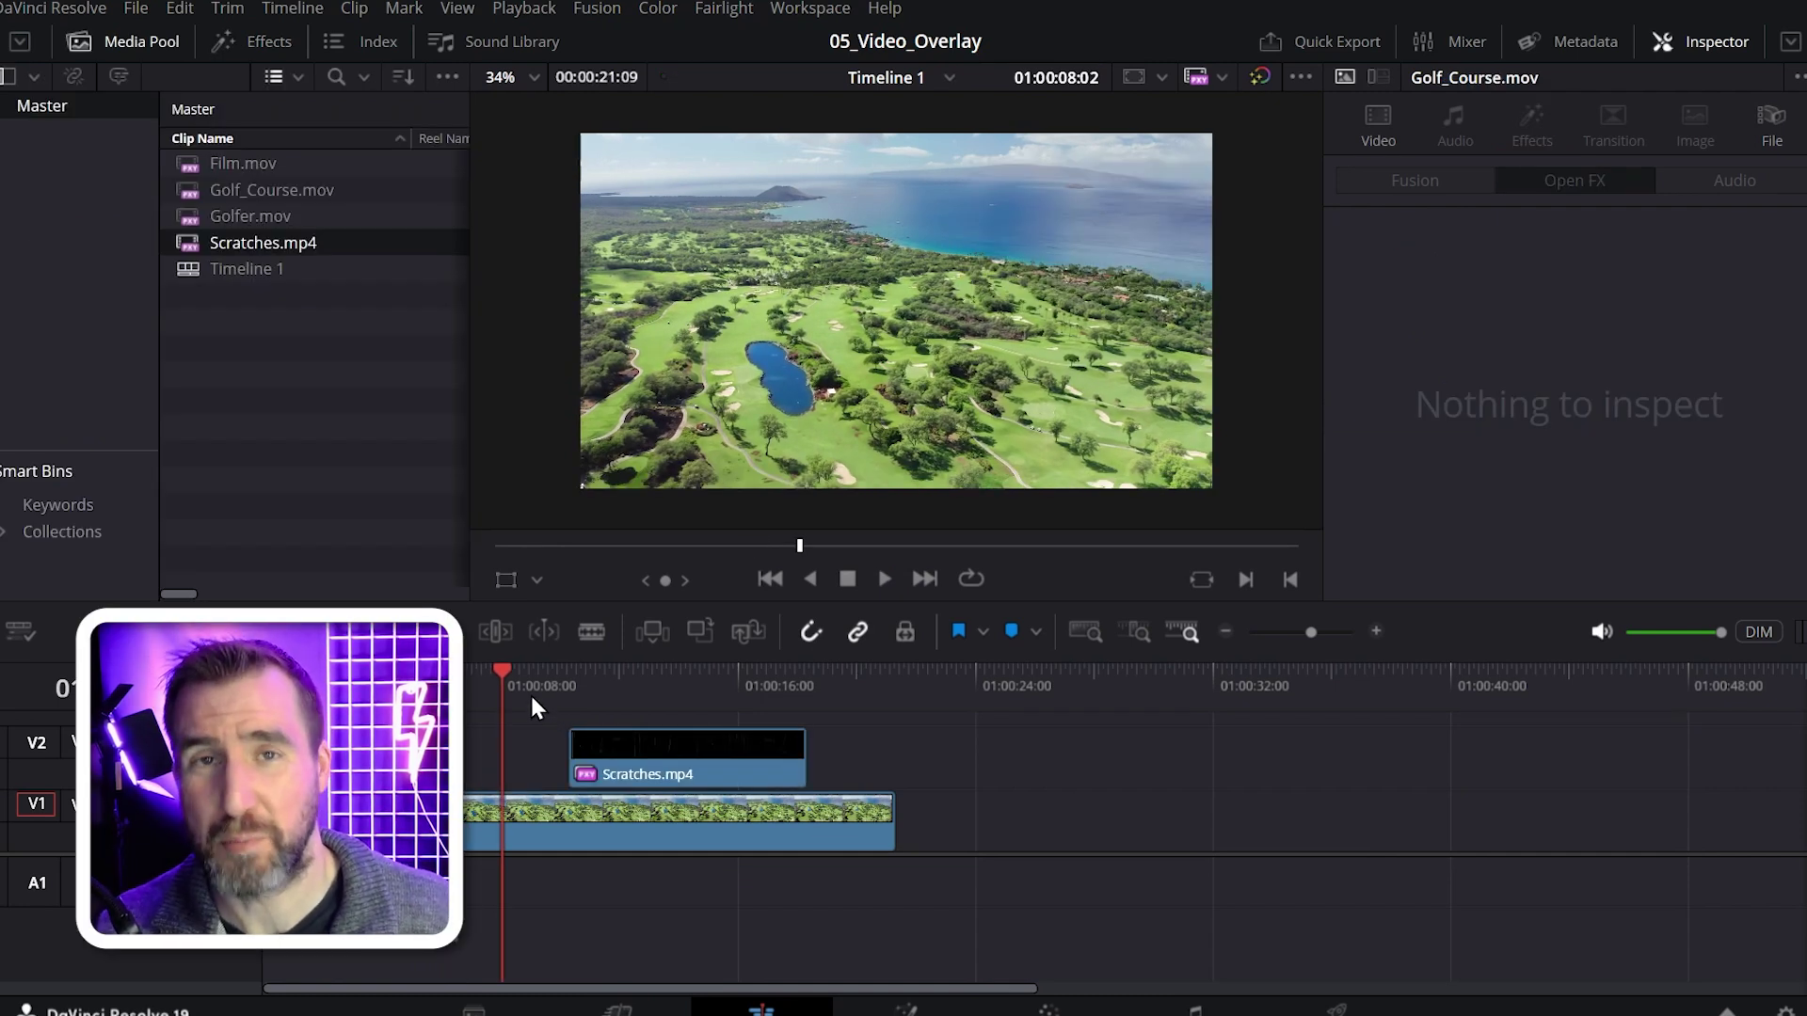
- Play back the Scratches.mp4 overlay, then select the clip to edit its properties
left_click(603, 680)
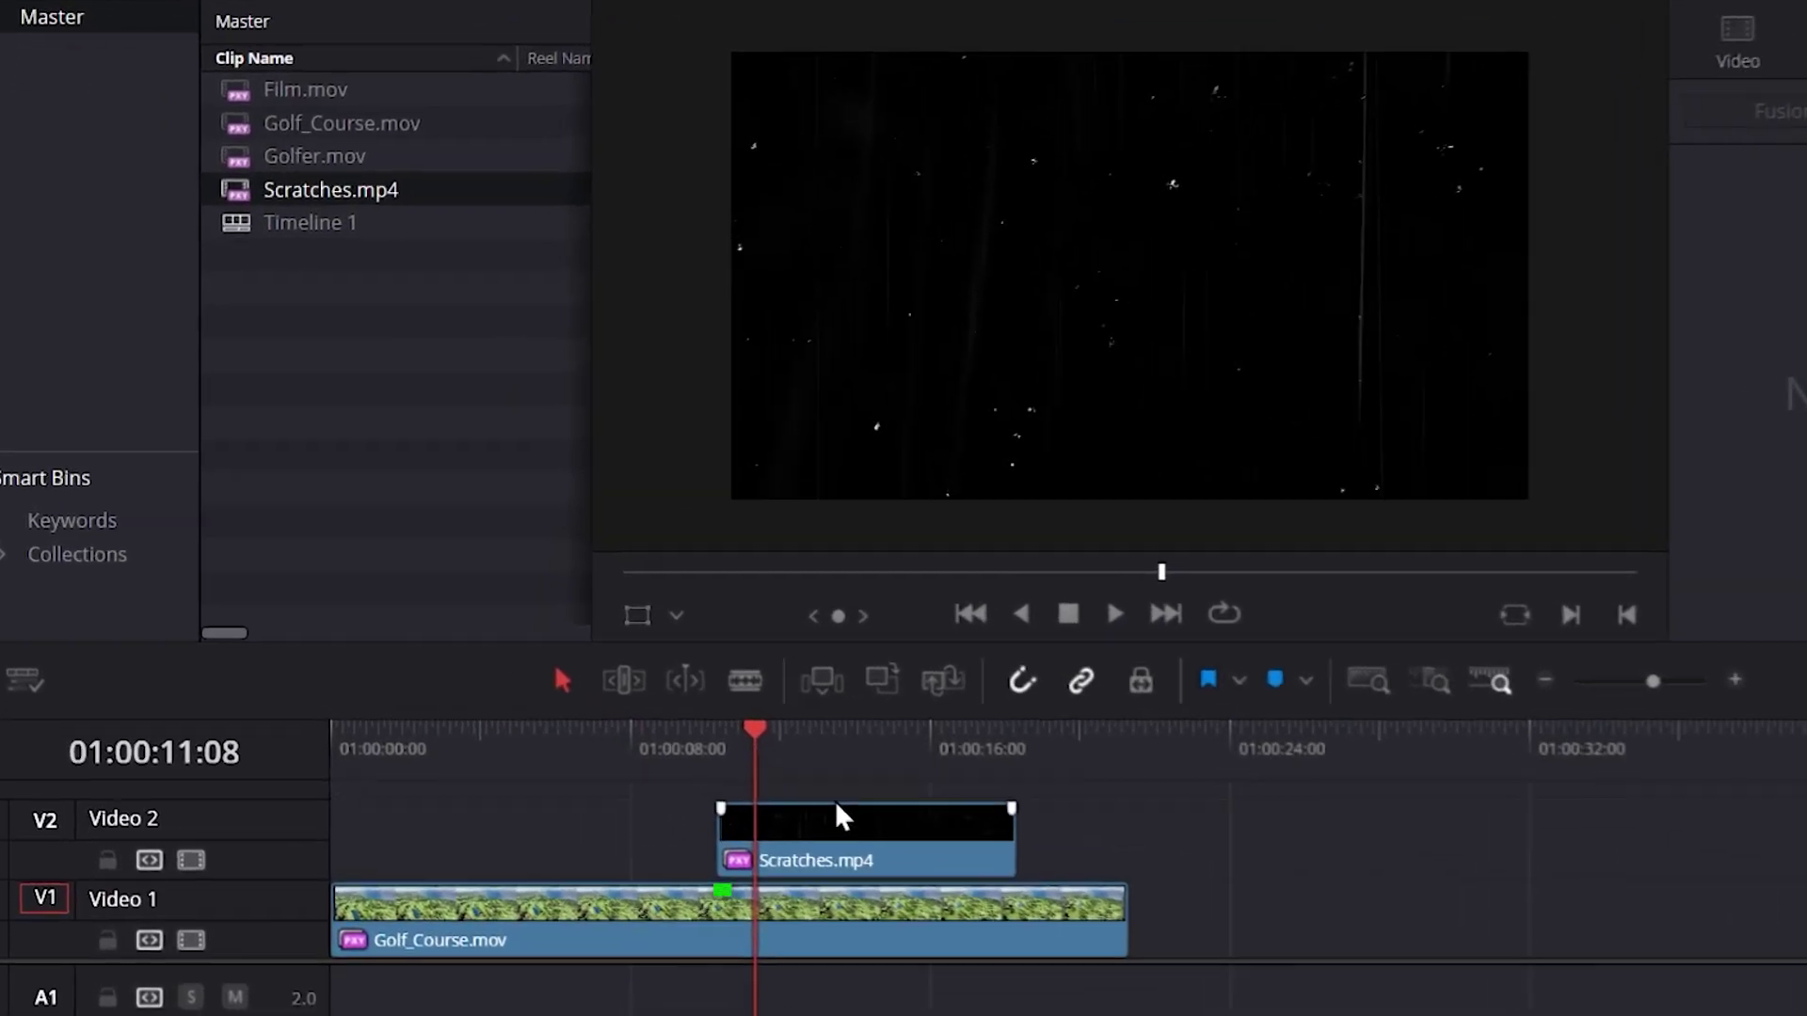
key("space")
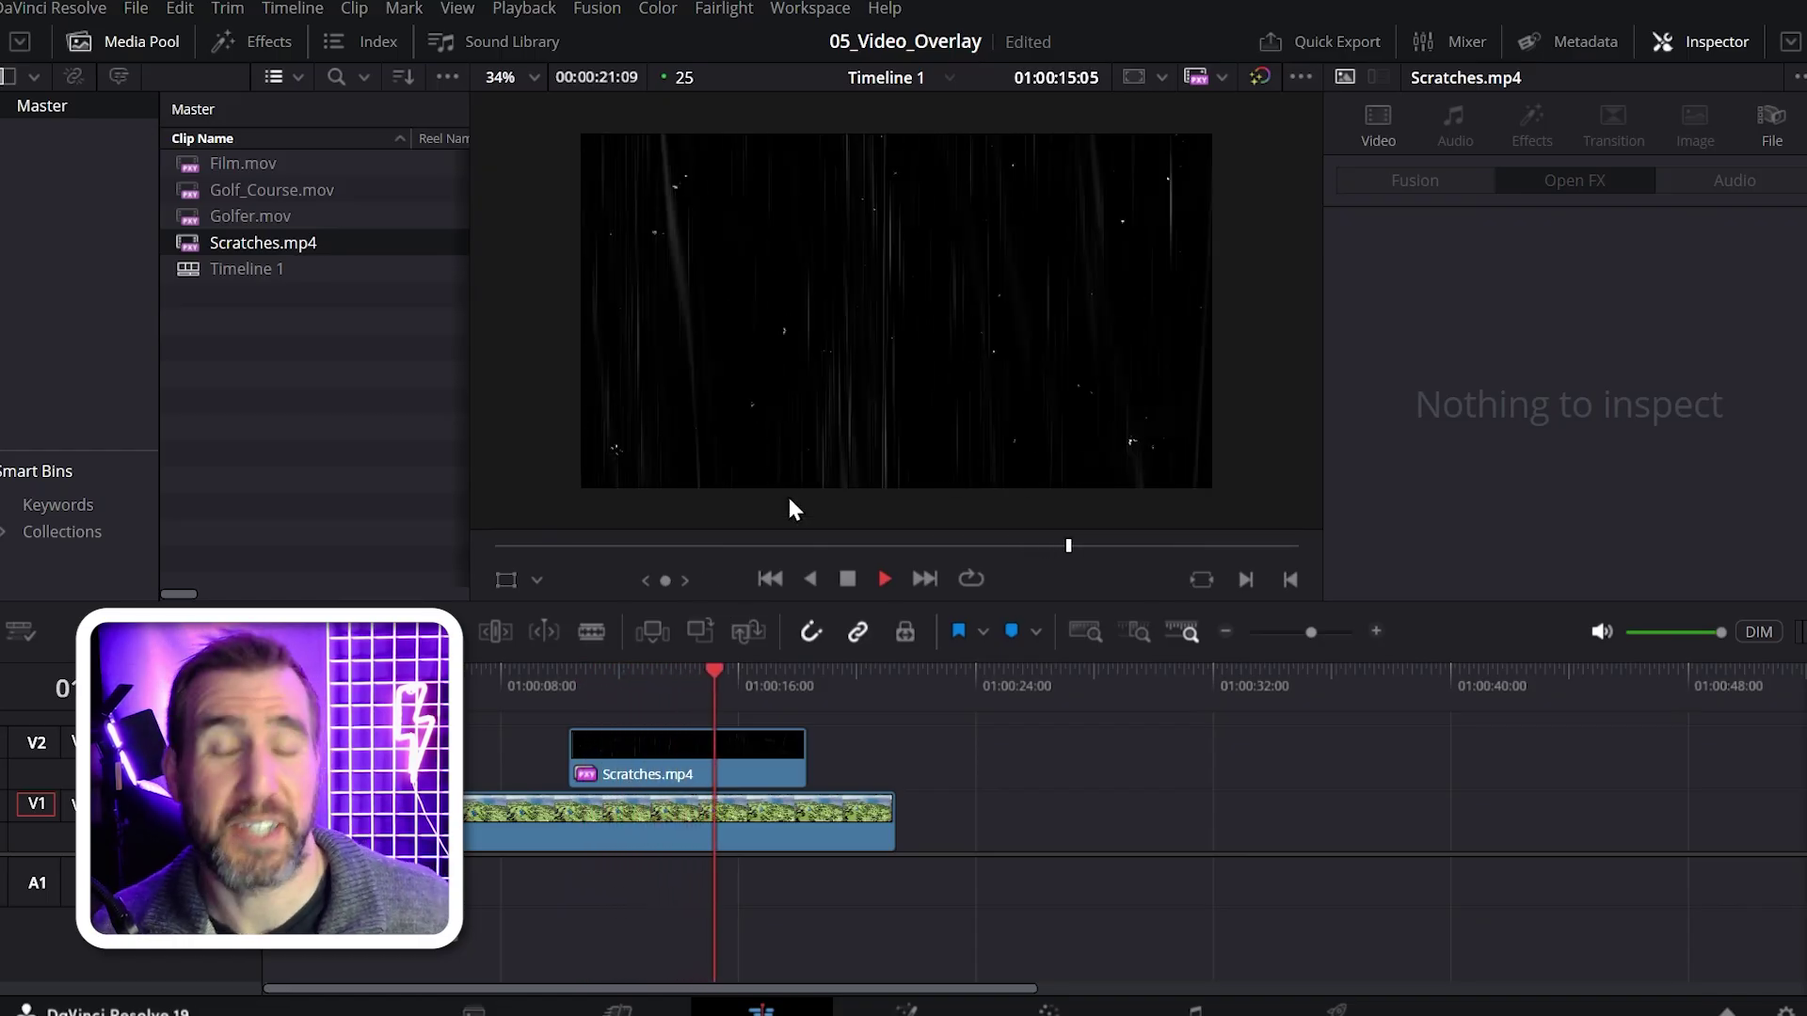
left_click(645, 744)
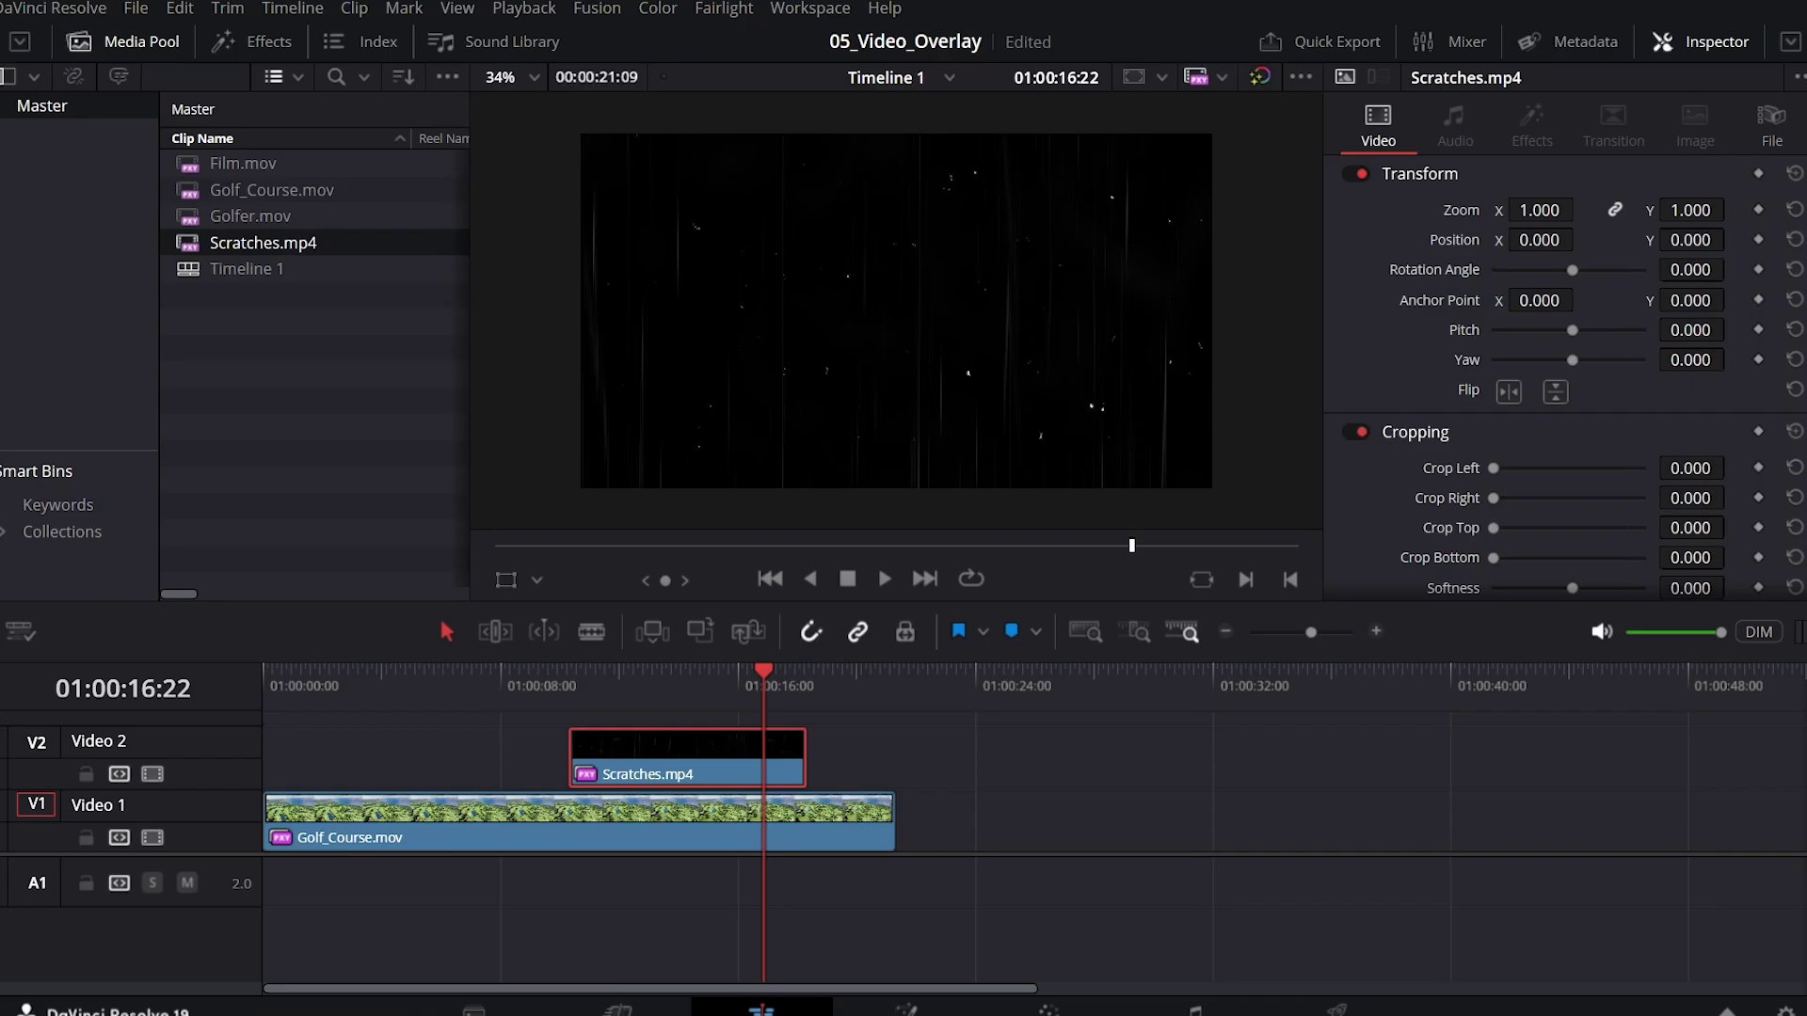
- Set the Scratches clip's Composite Mode to Add and play back the blended result
scroll(1565, 377, "down", 10)
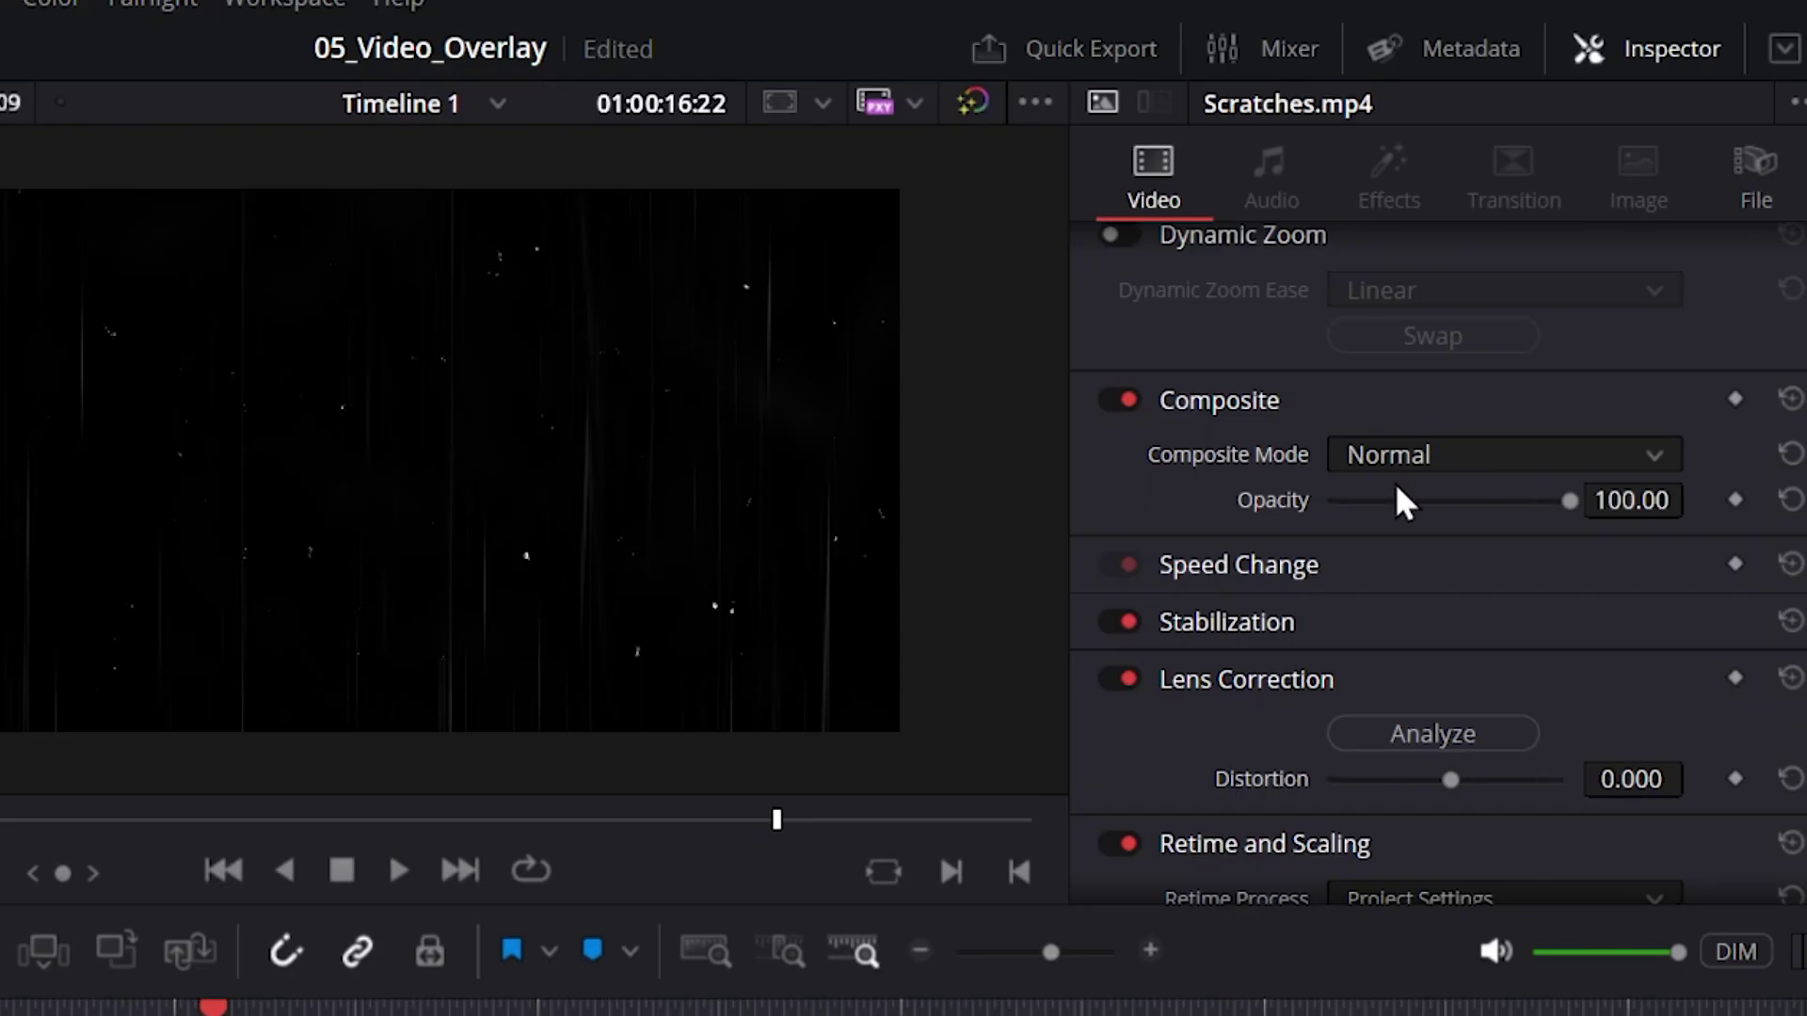
left_click(1557, 309)
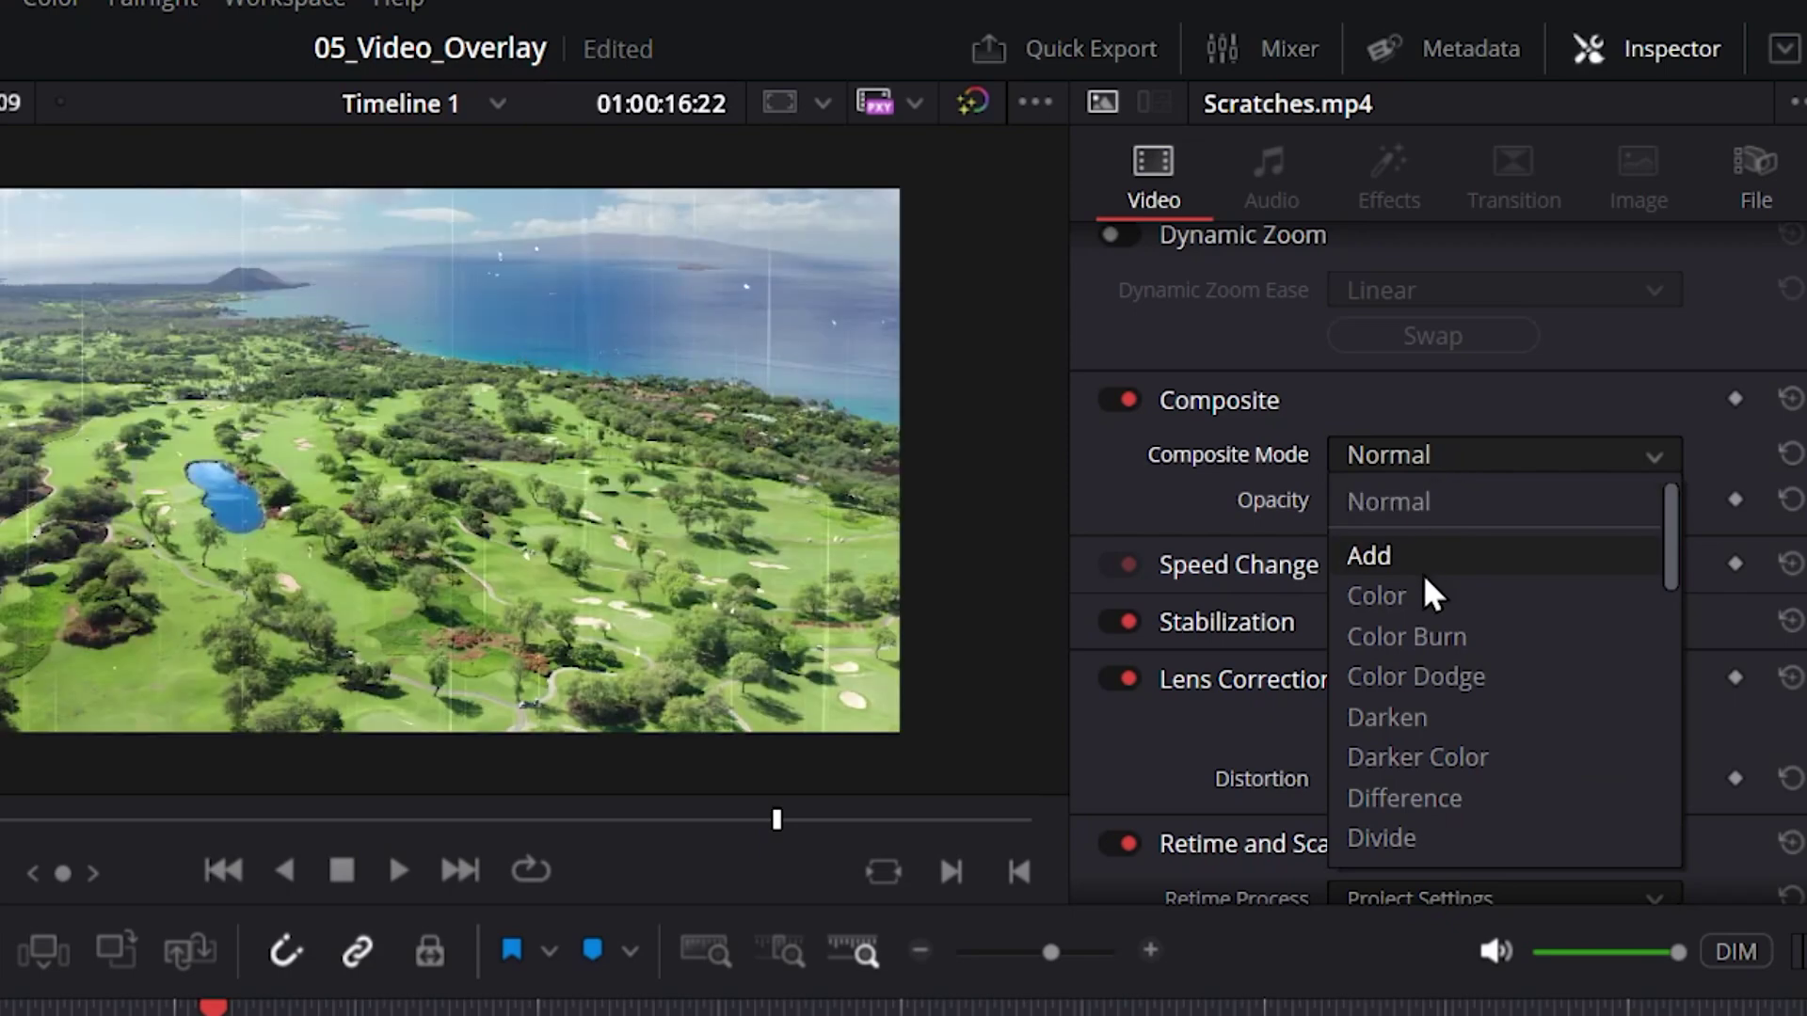
key("Escape")
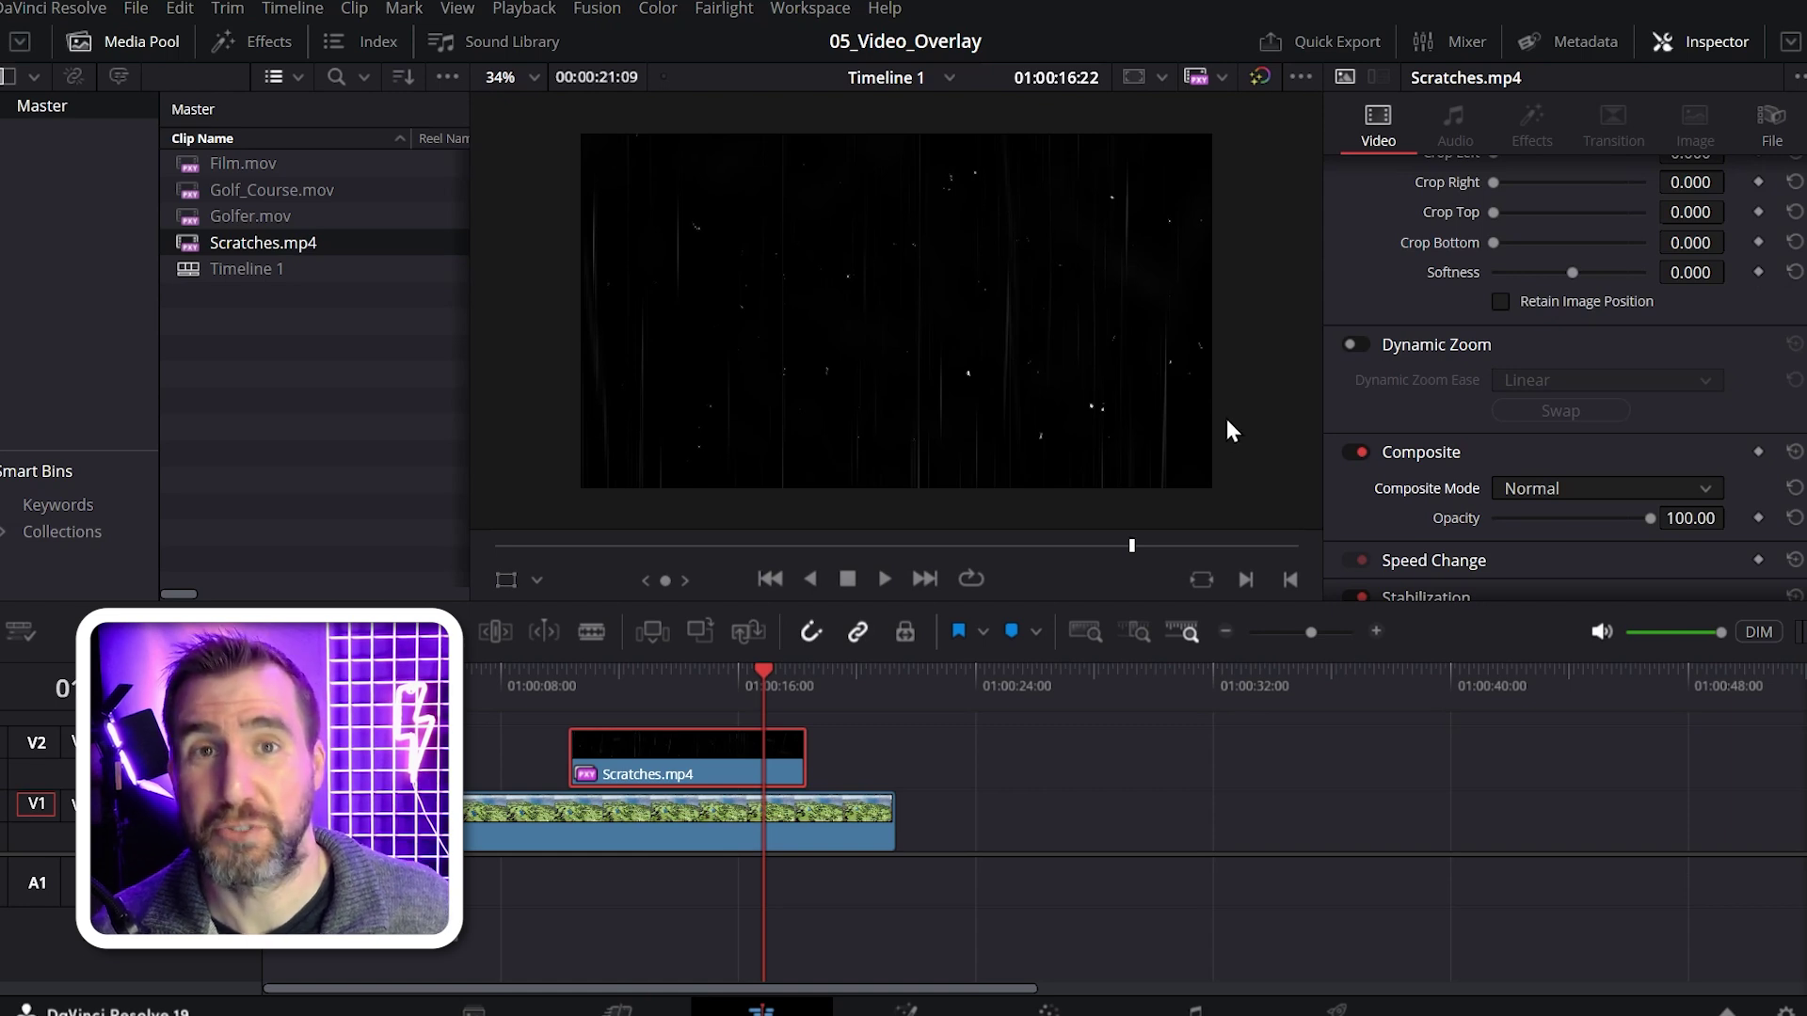
left_click(1568, 488)
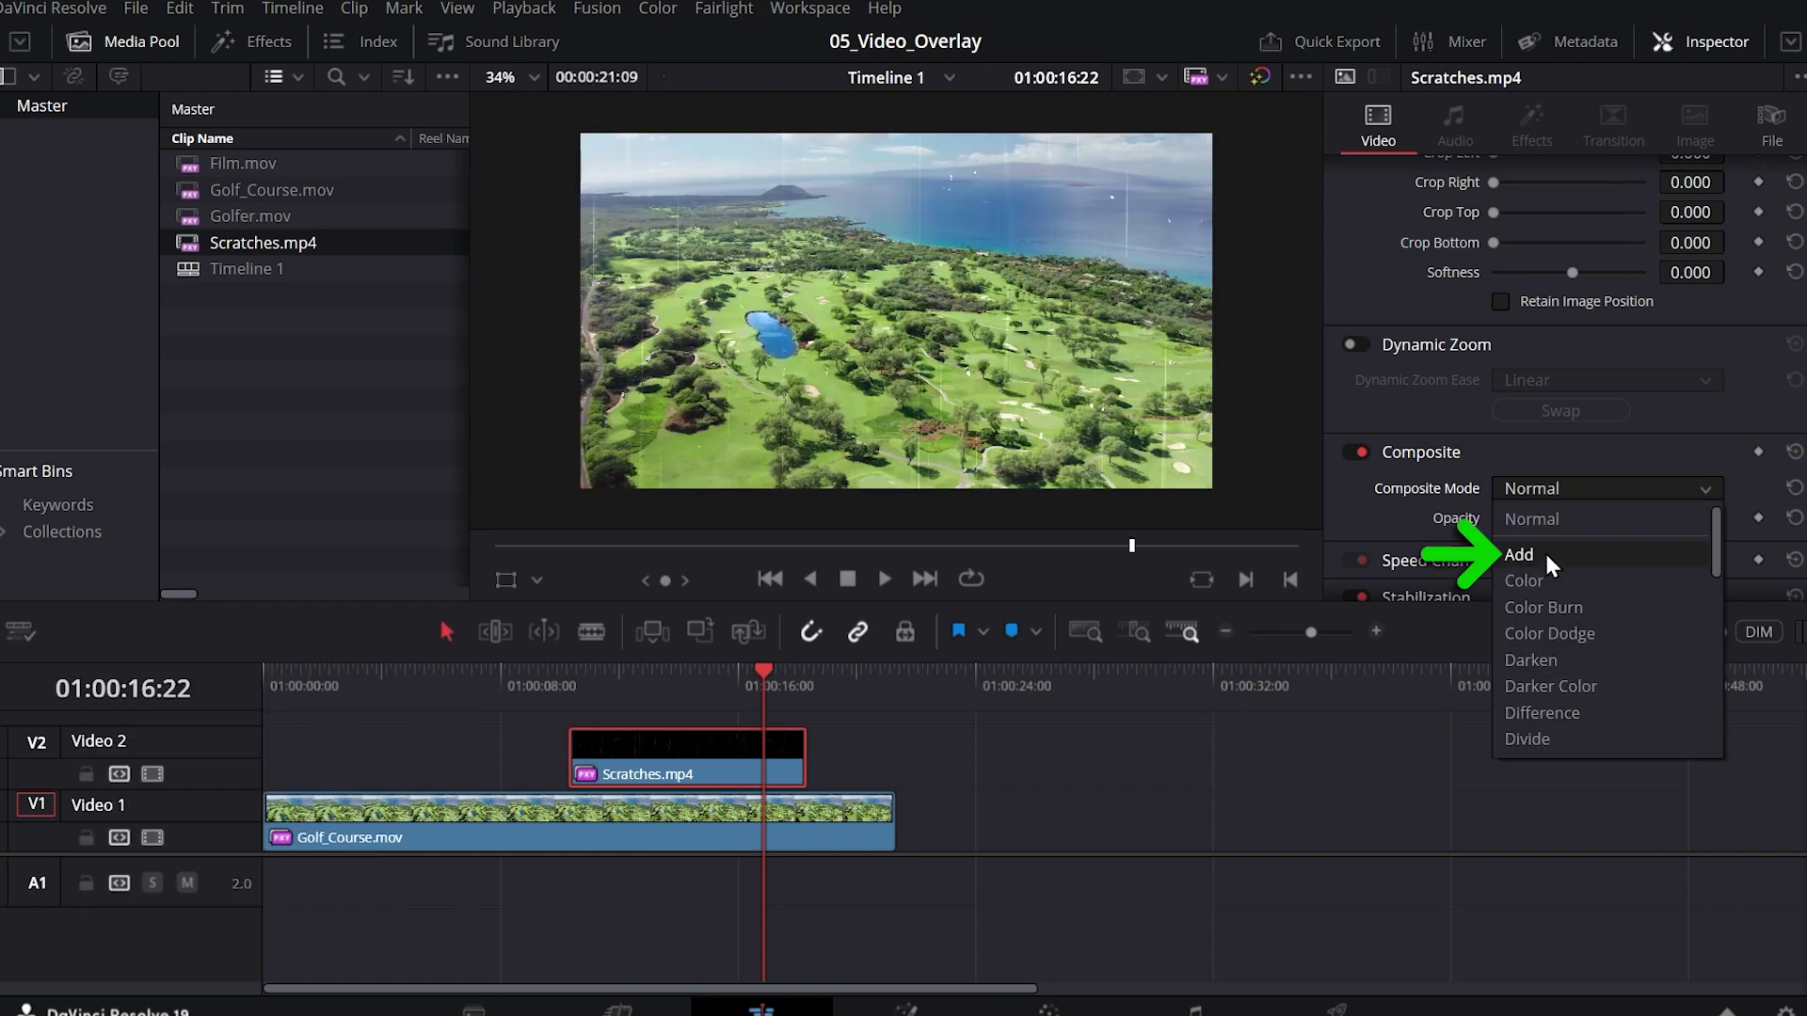
left_click(1544, 552)
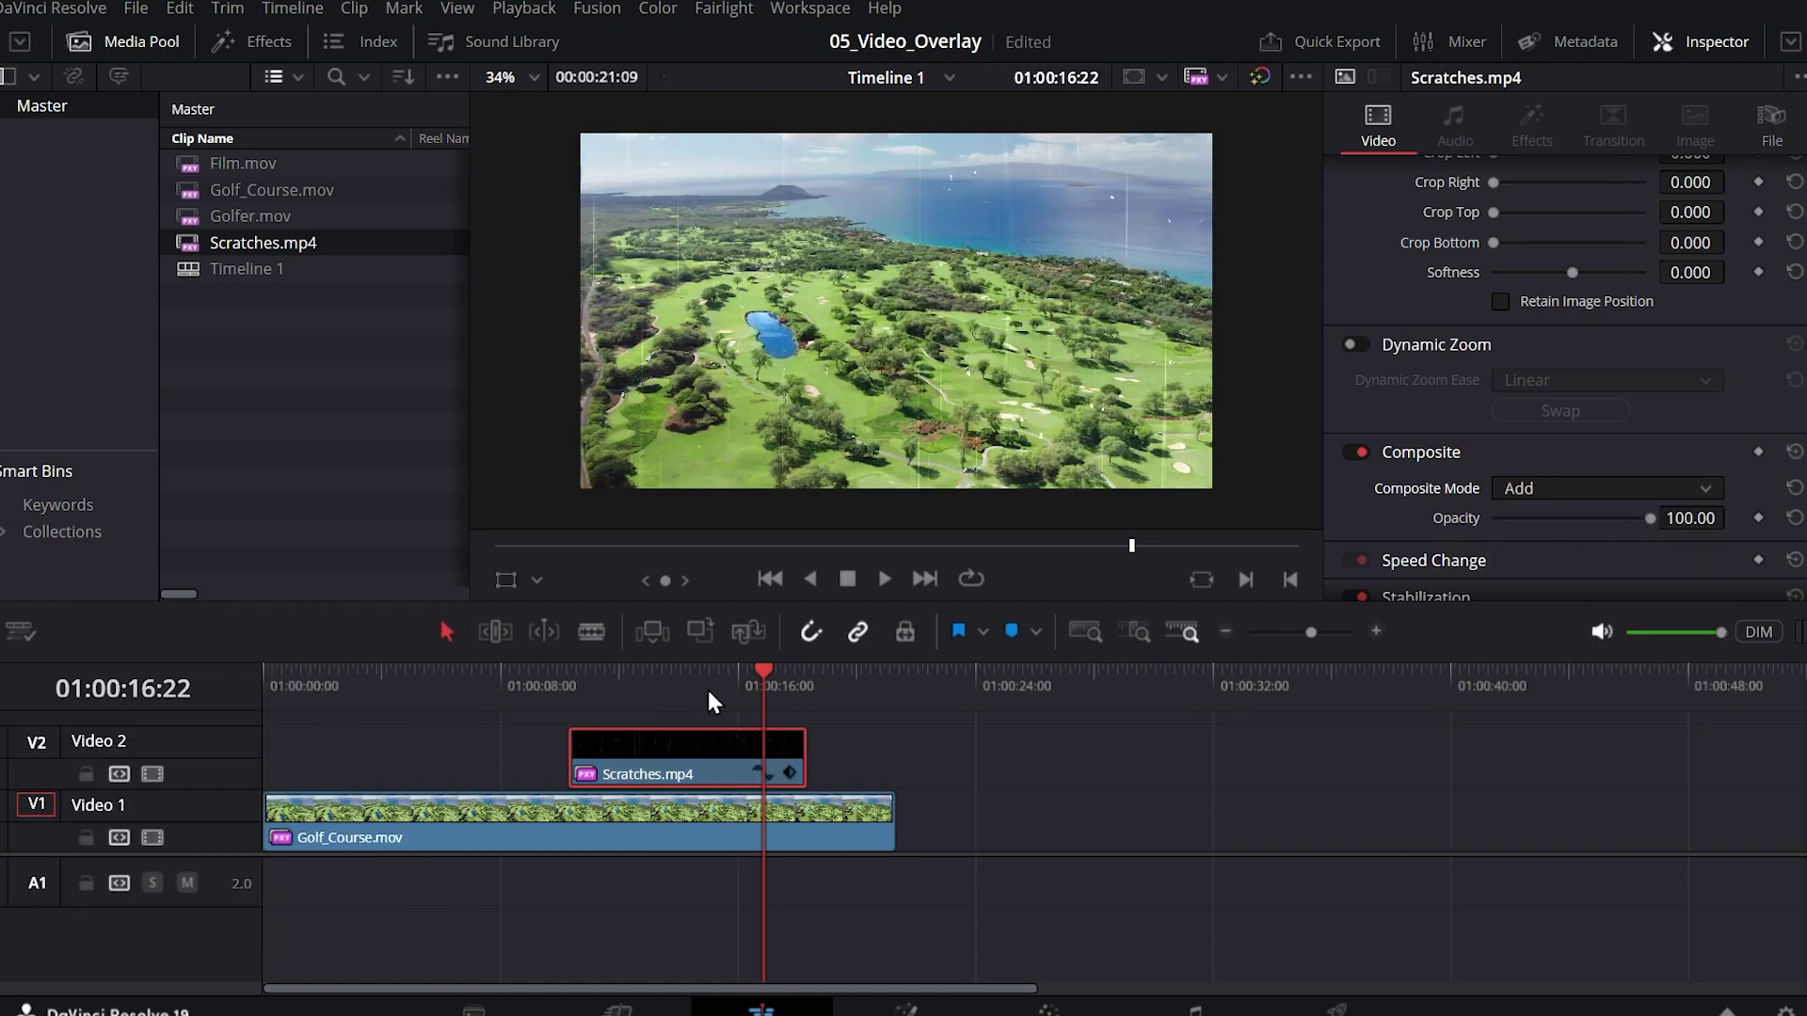
left_click(555, 674)
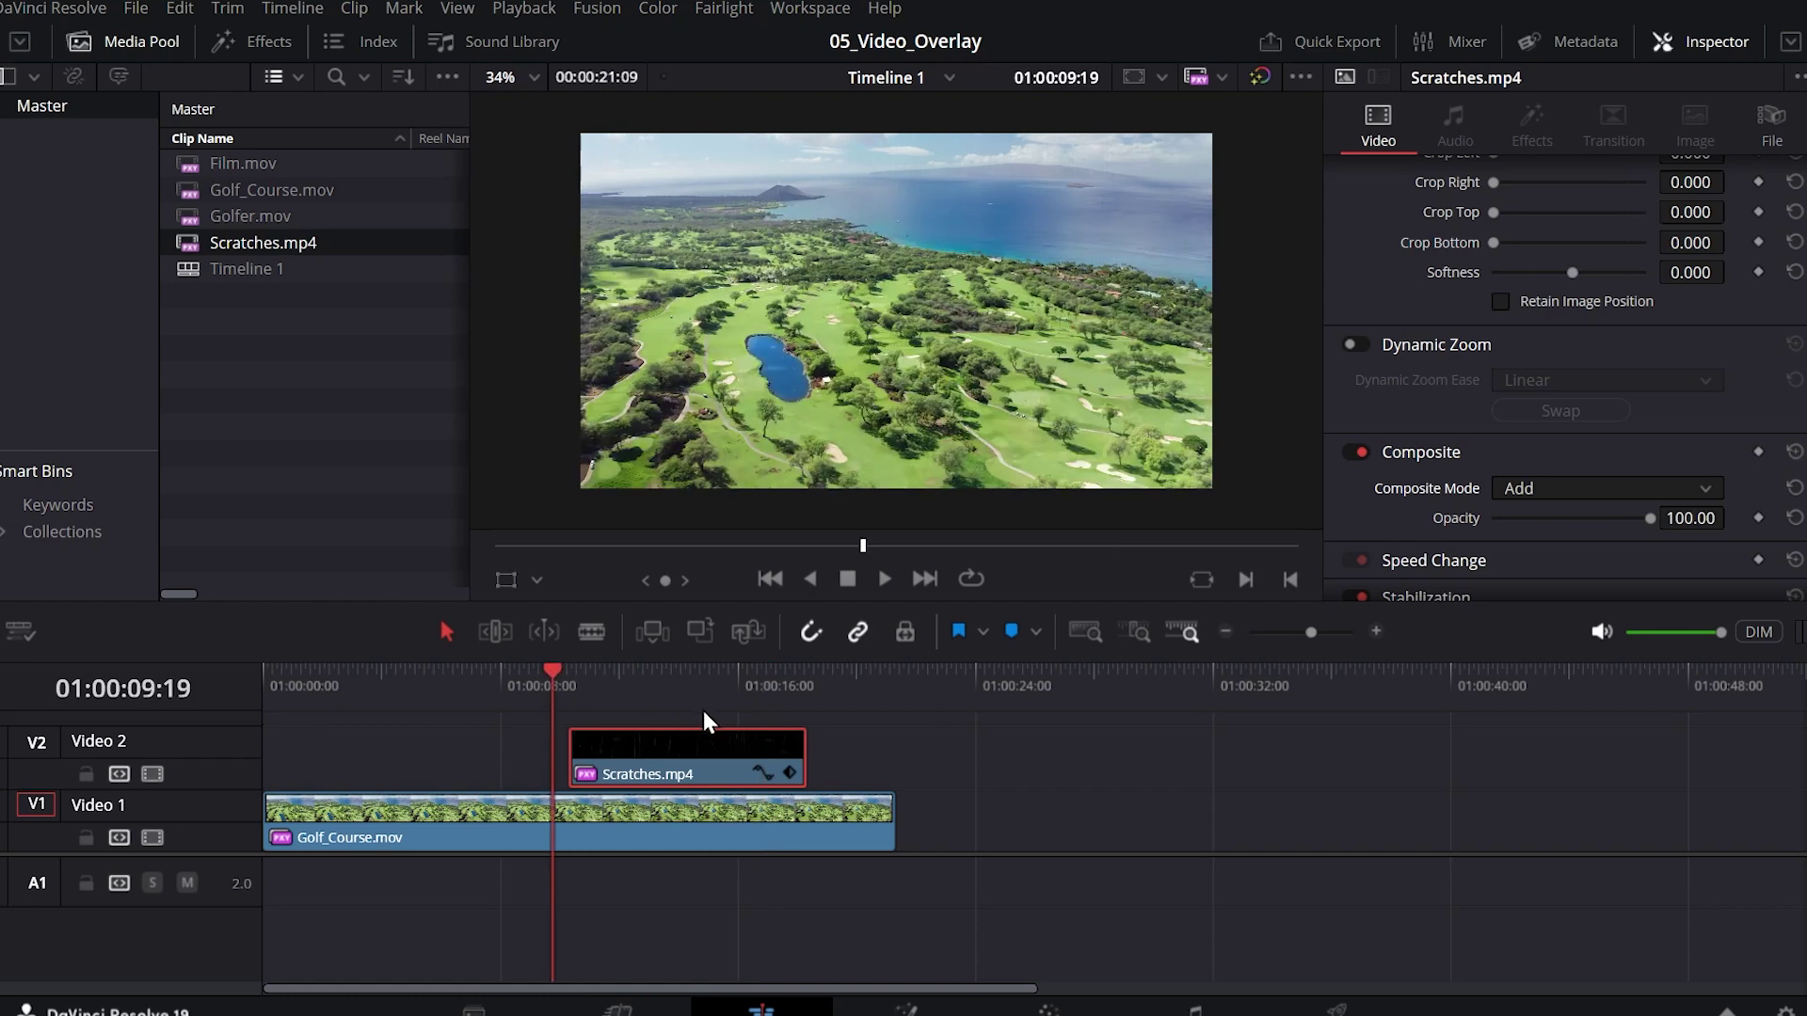
key("space")
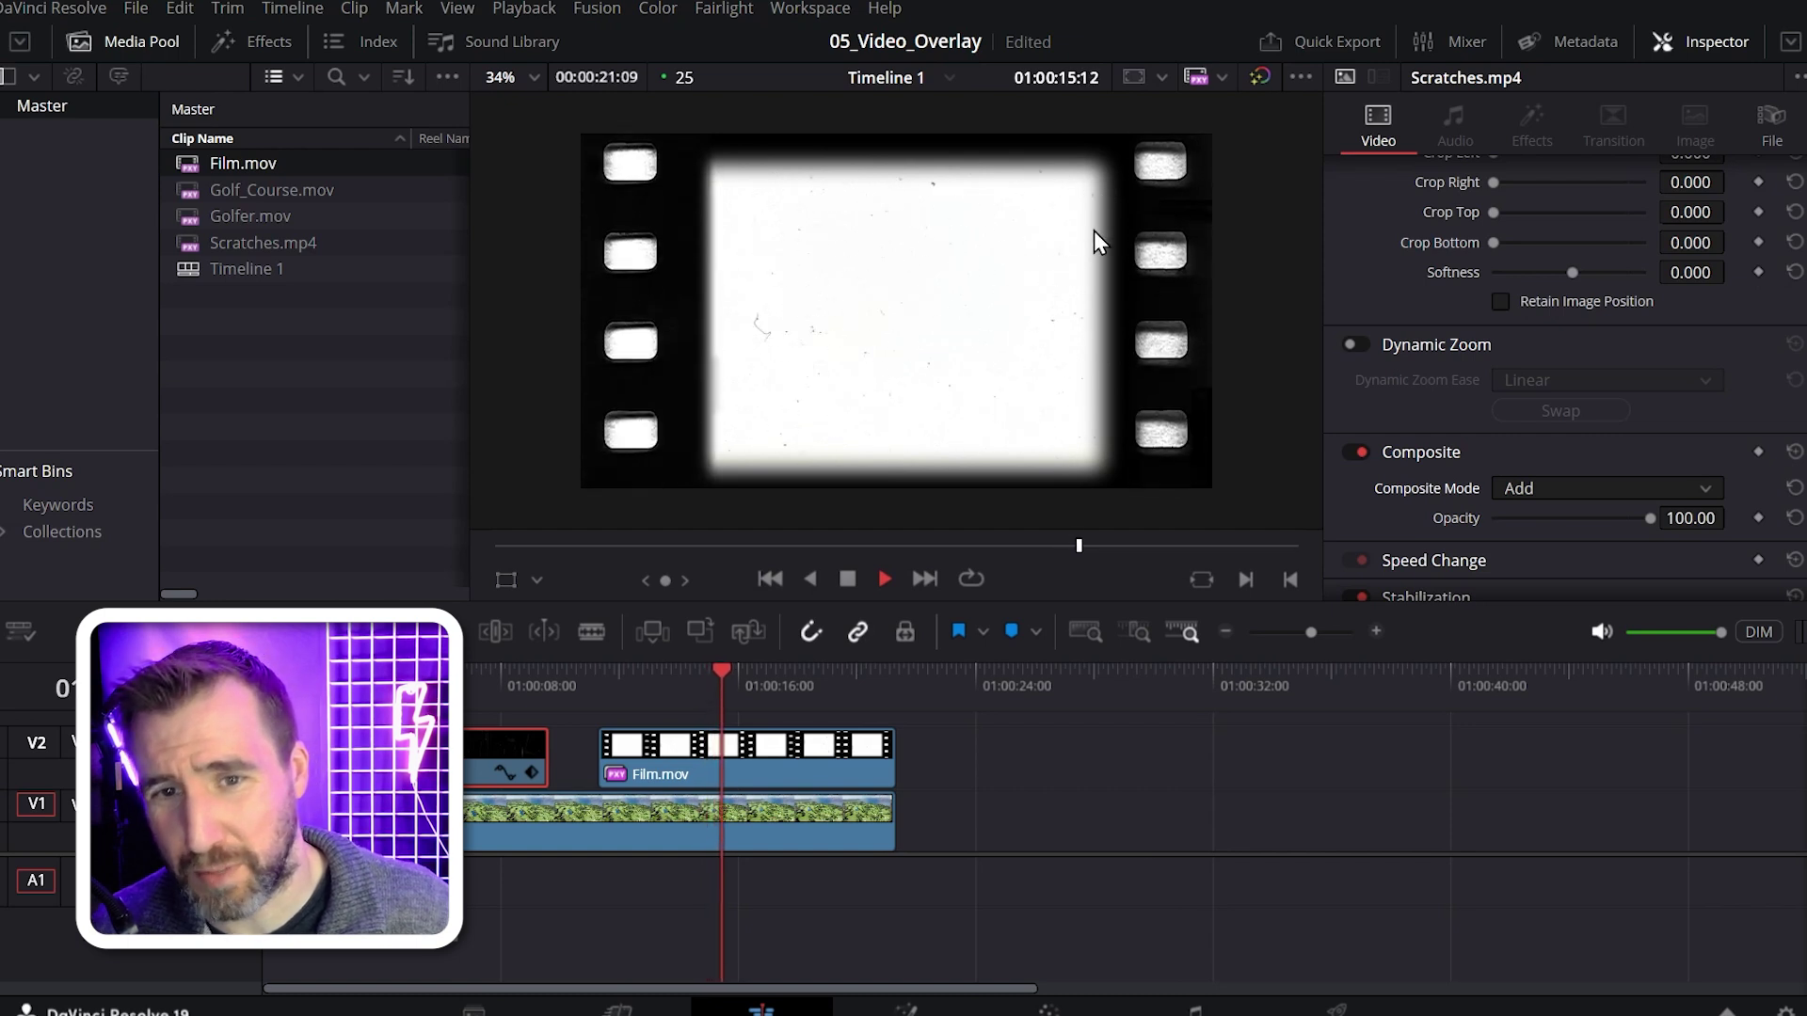
- Set Film.mov's Composite Mode to Add and play back the result
key("space")
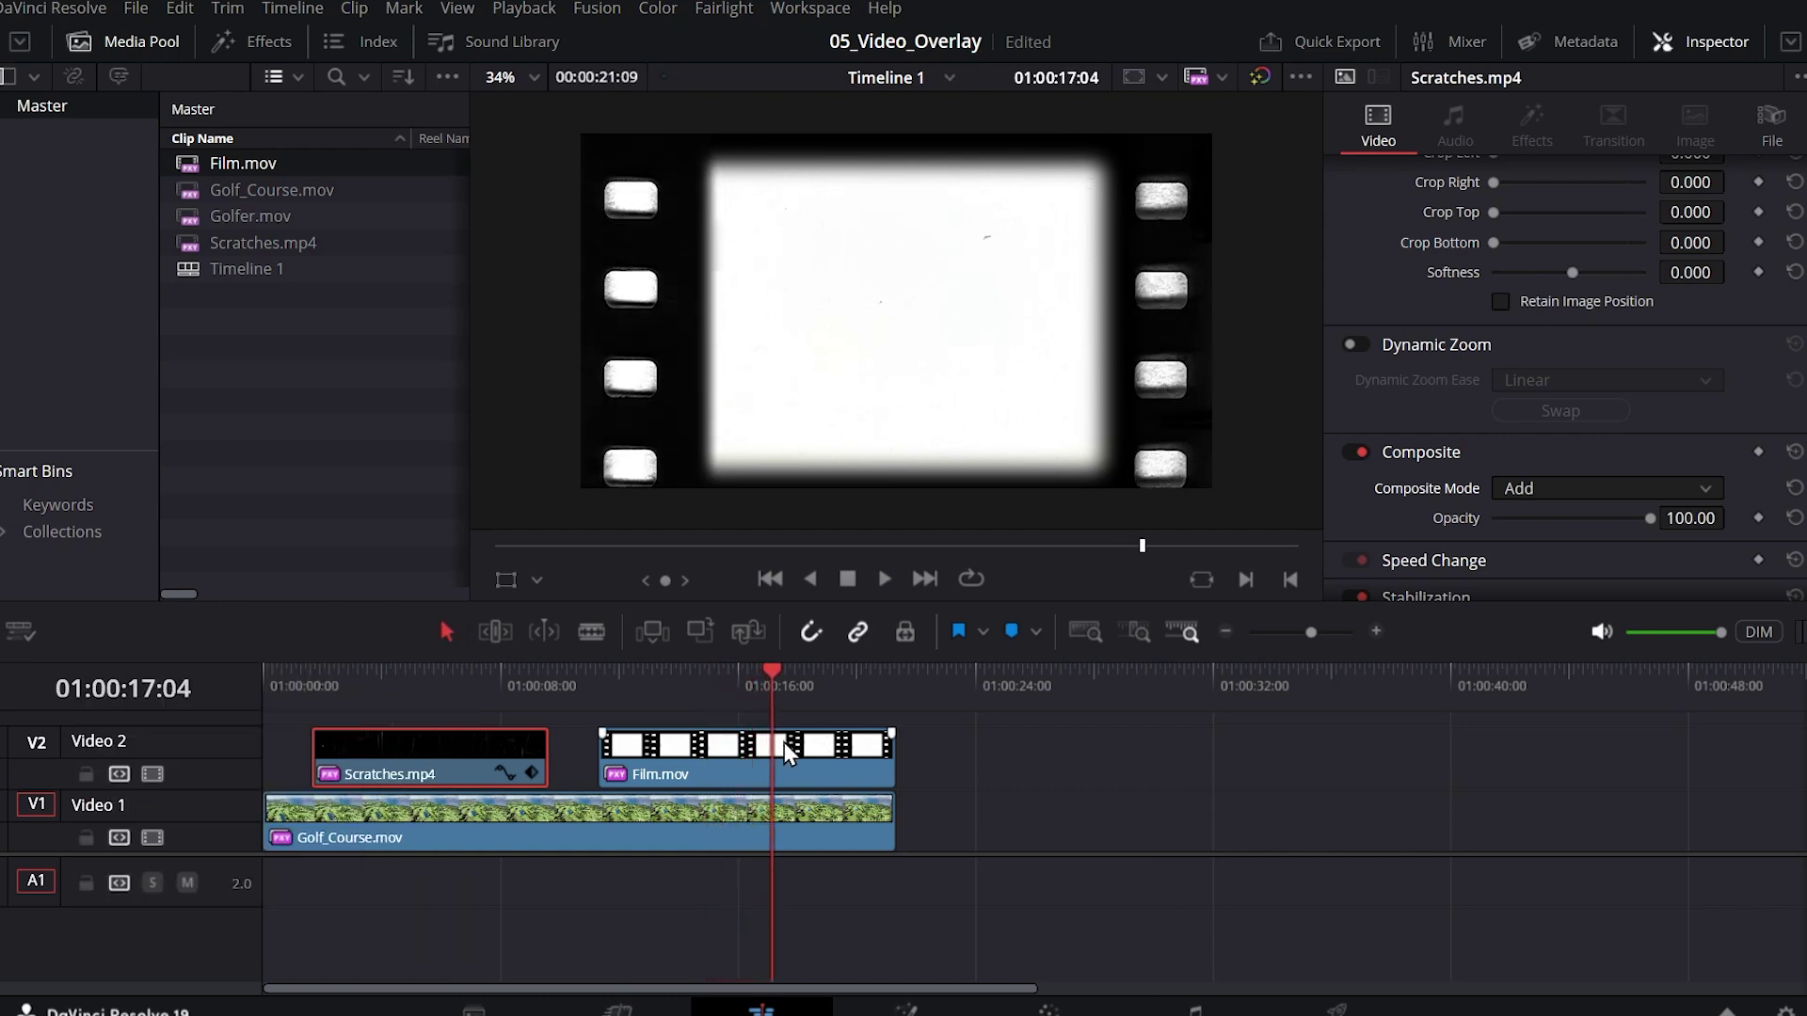
scroll(1386, 416, "up", 5)
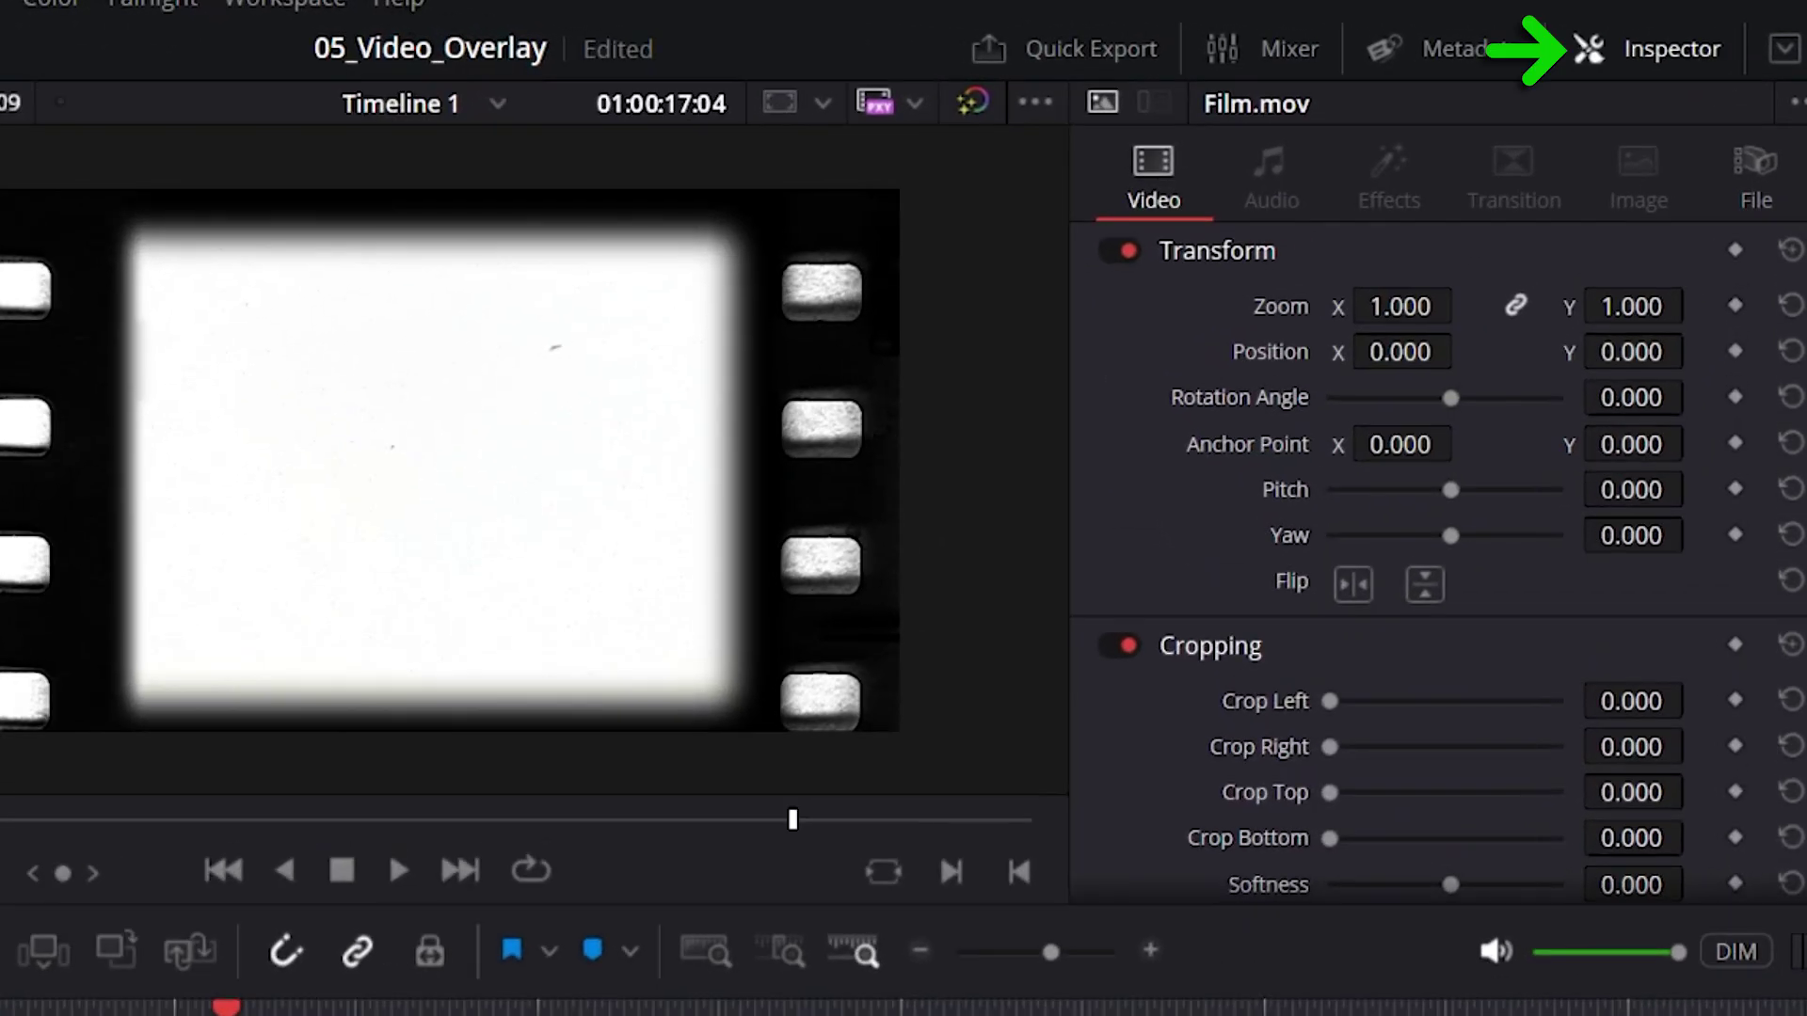
scroll(1445, 548, "down", 10)
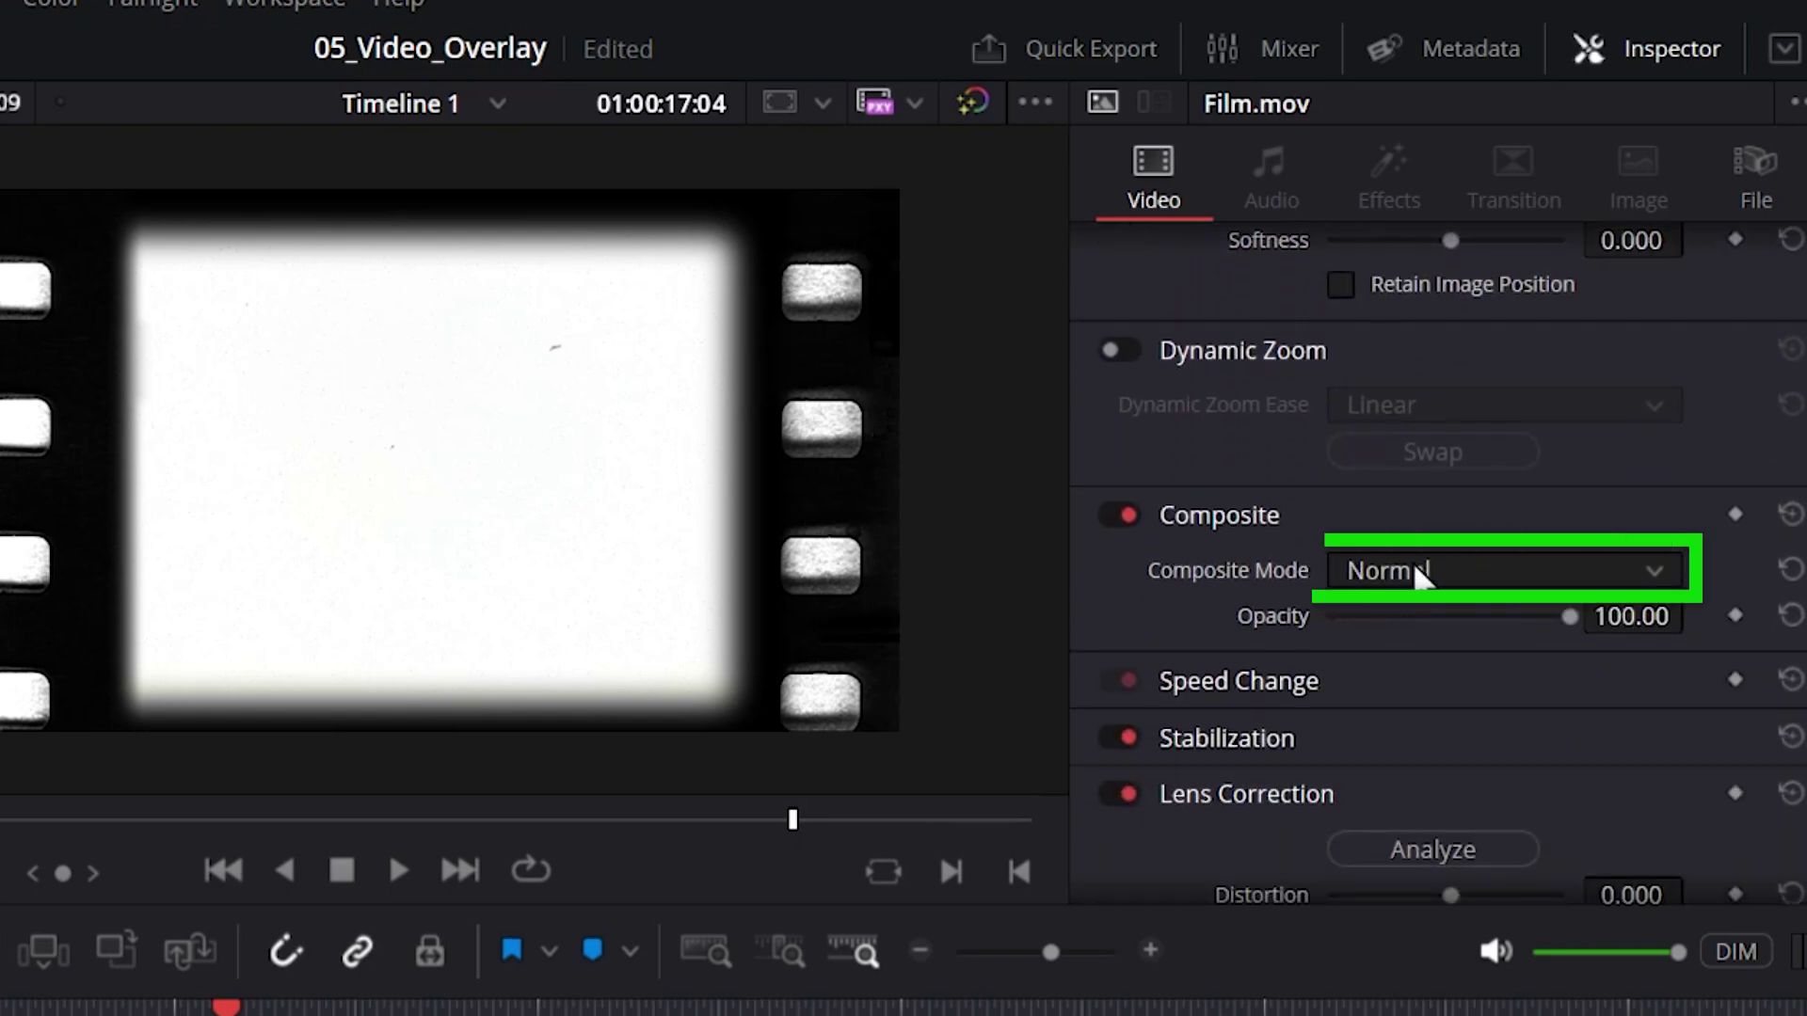
left_click(1414, 568)
left_click(1407, 672)
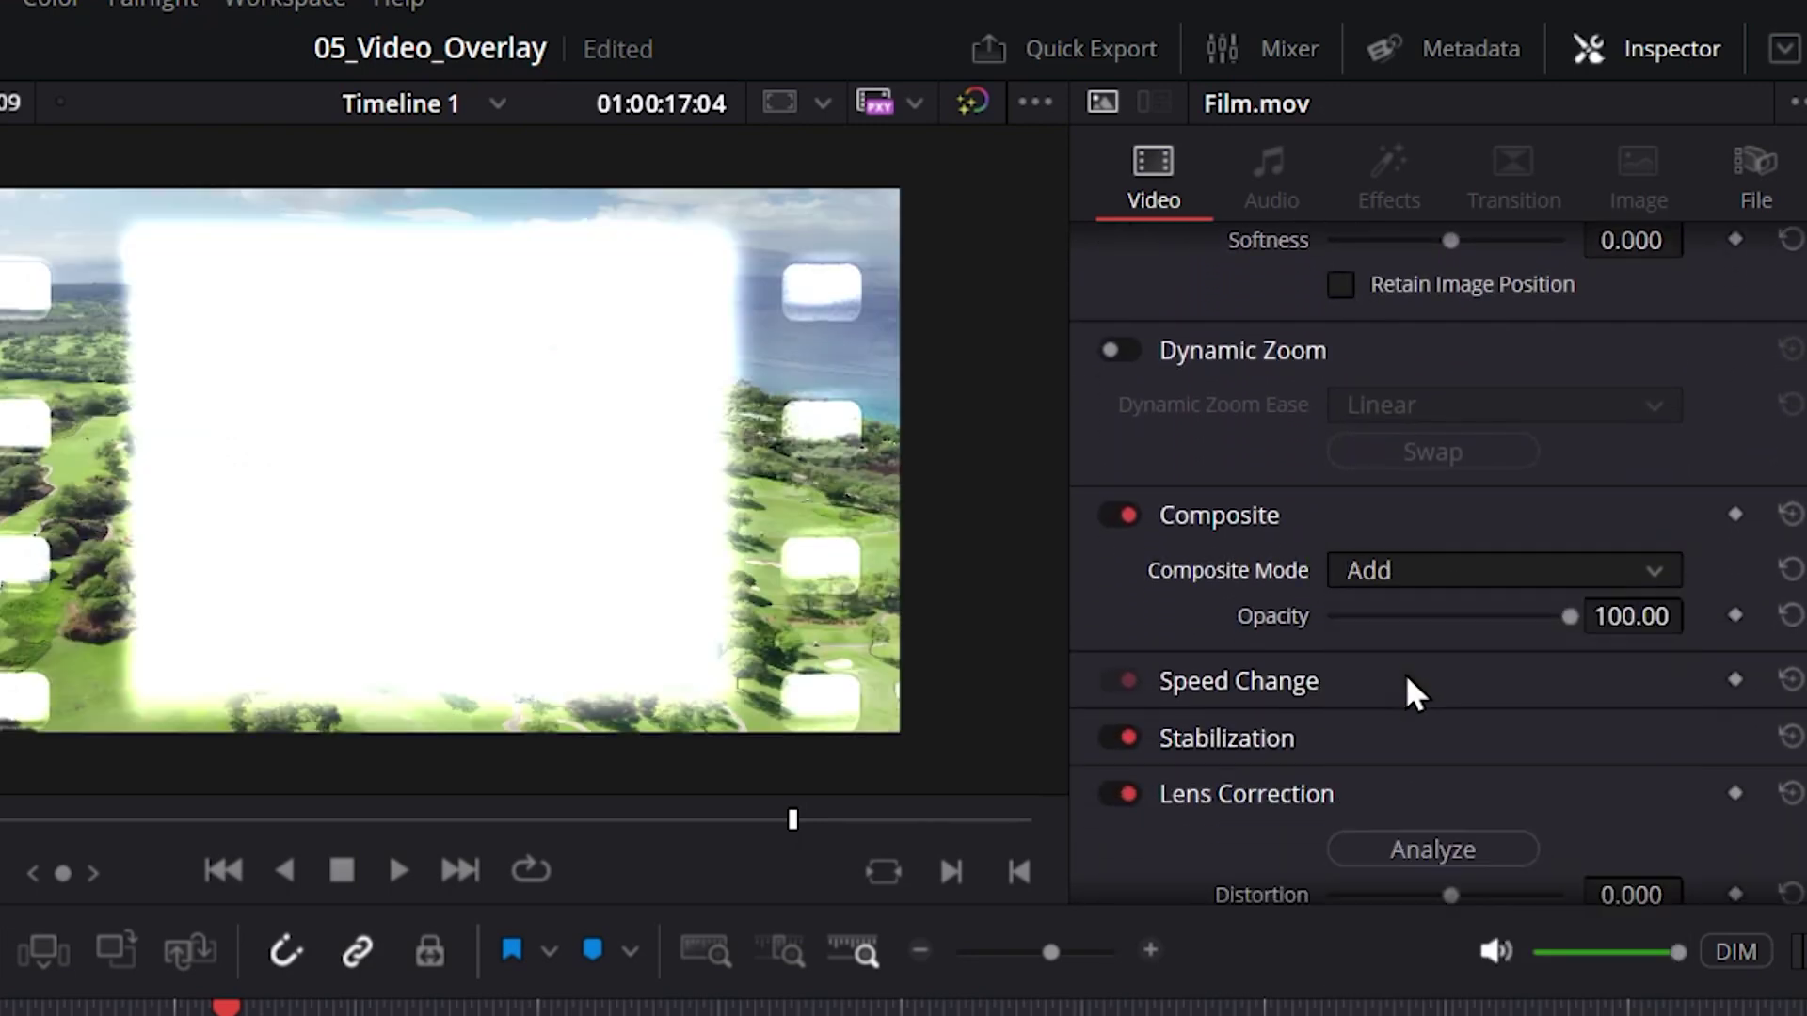
key("space")
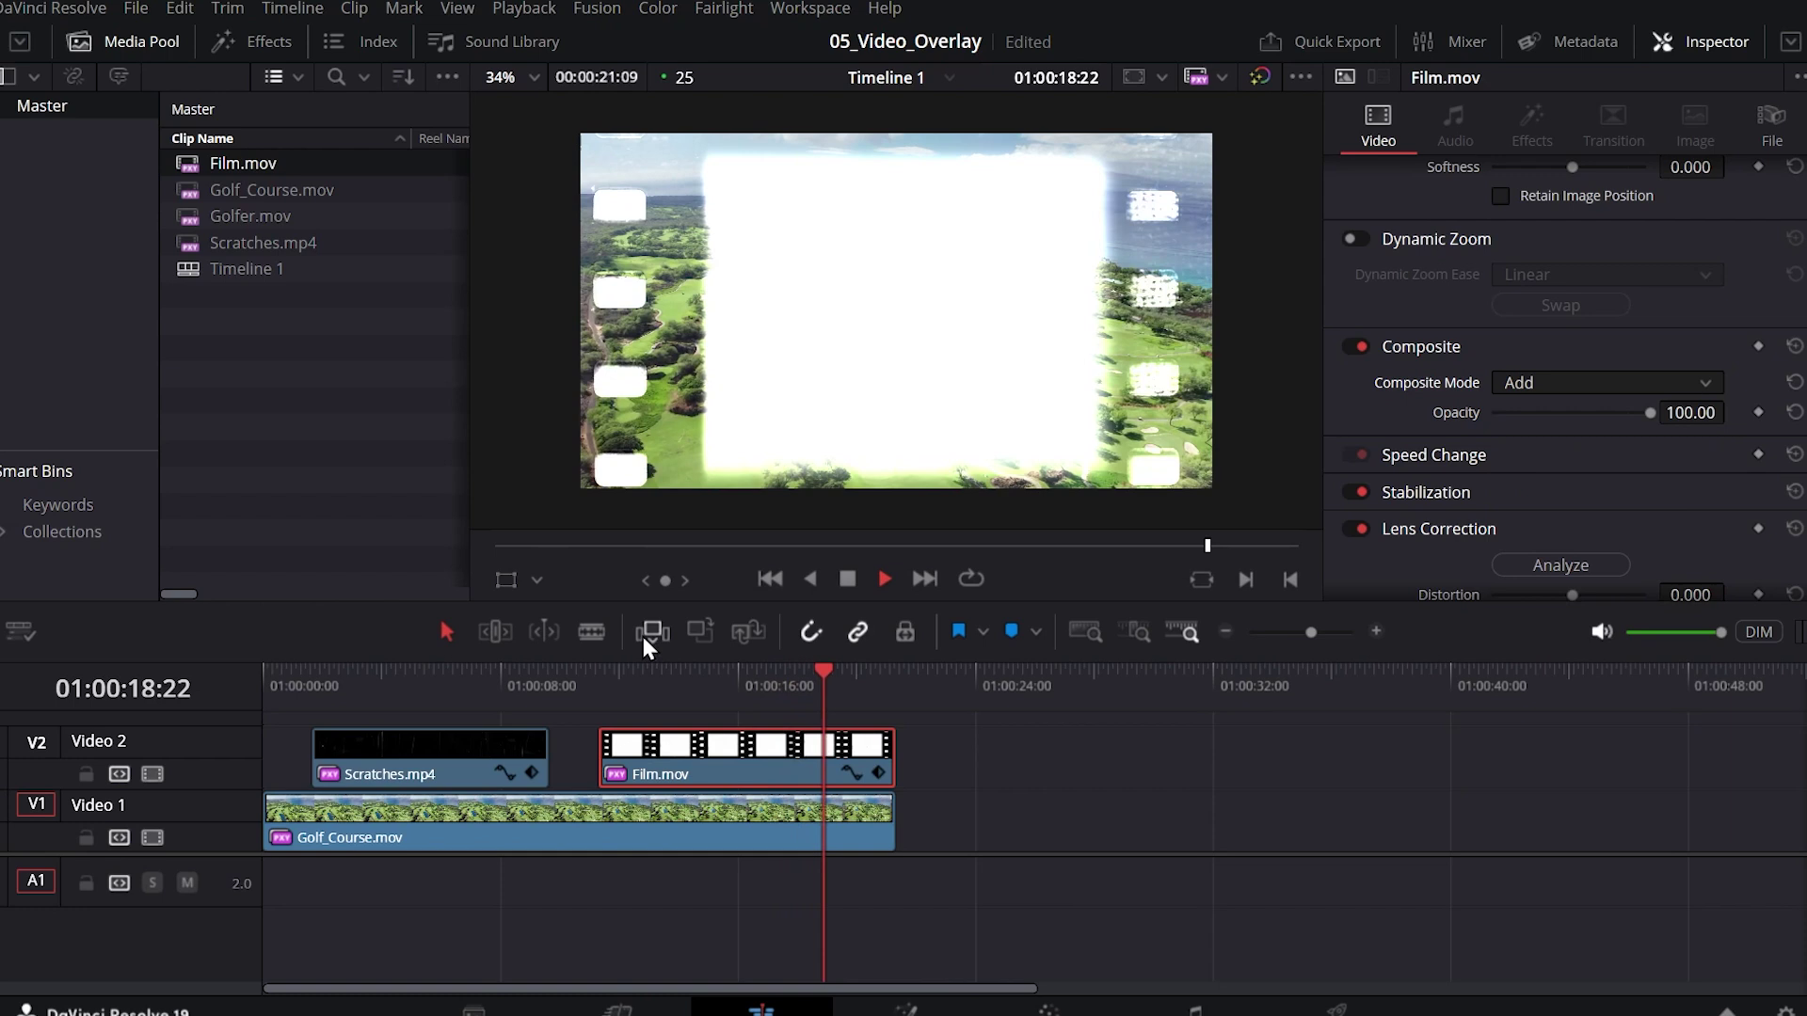
key("space")
left_click(1622, 382)
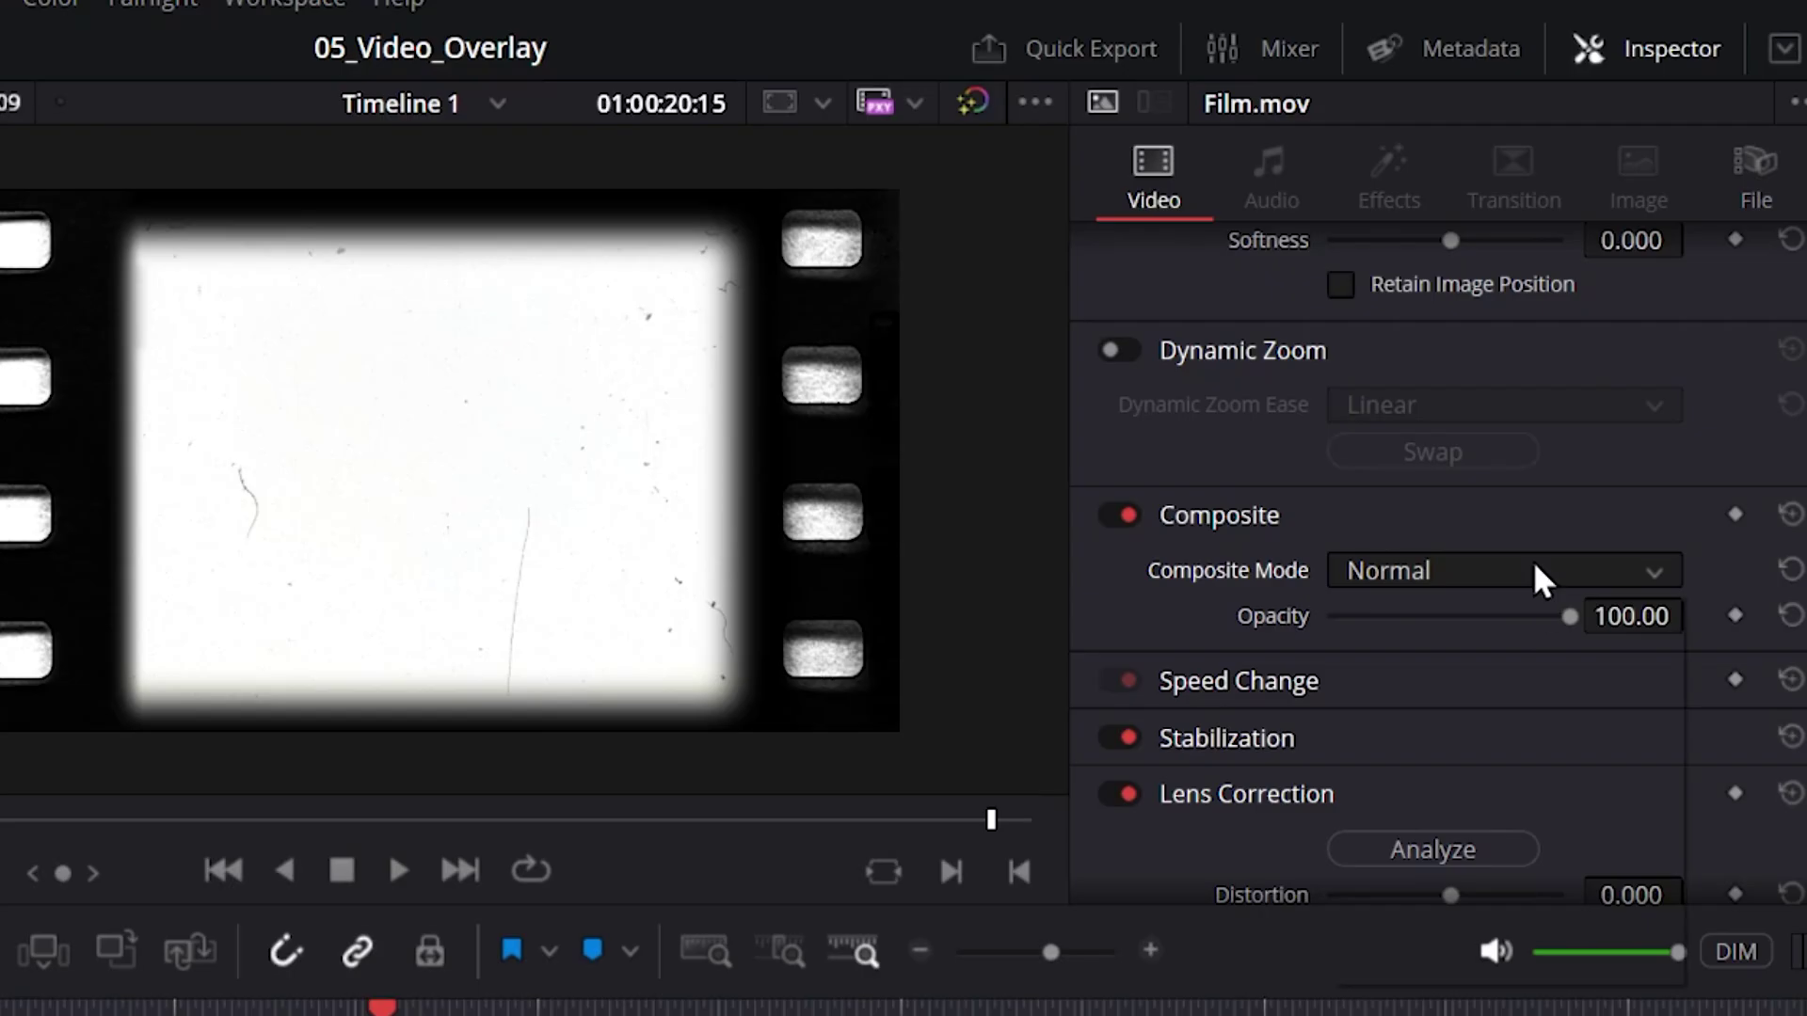
- Try the Multiply composite mode on the Film.mov overlay
left_click(1626, 385)
scroll(1408, 826, "down", 6)
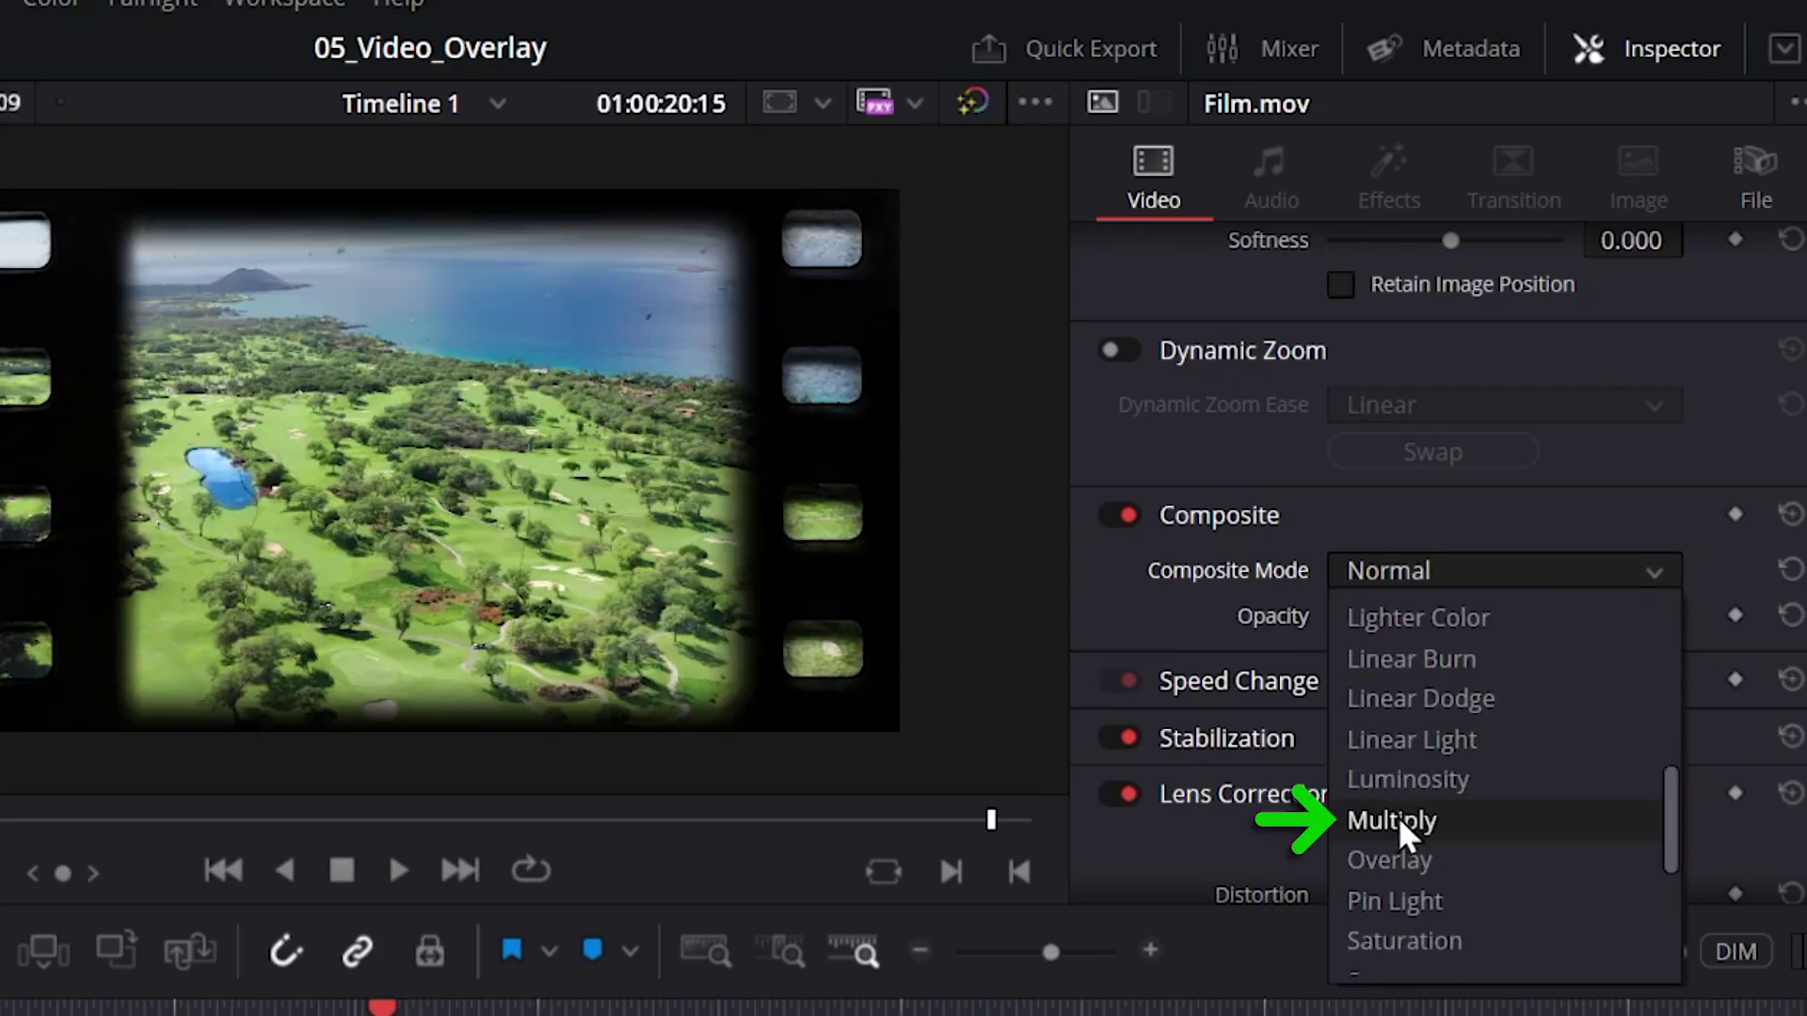
left_click(1398, 818)
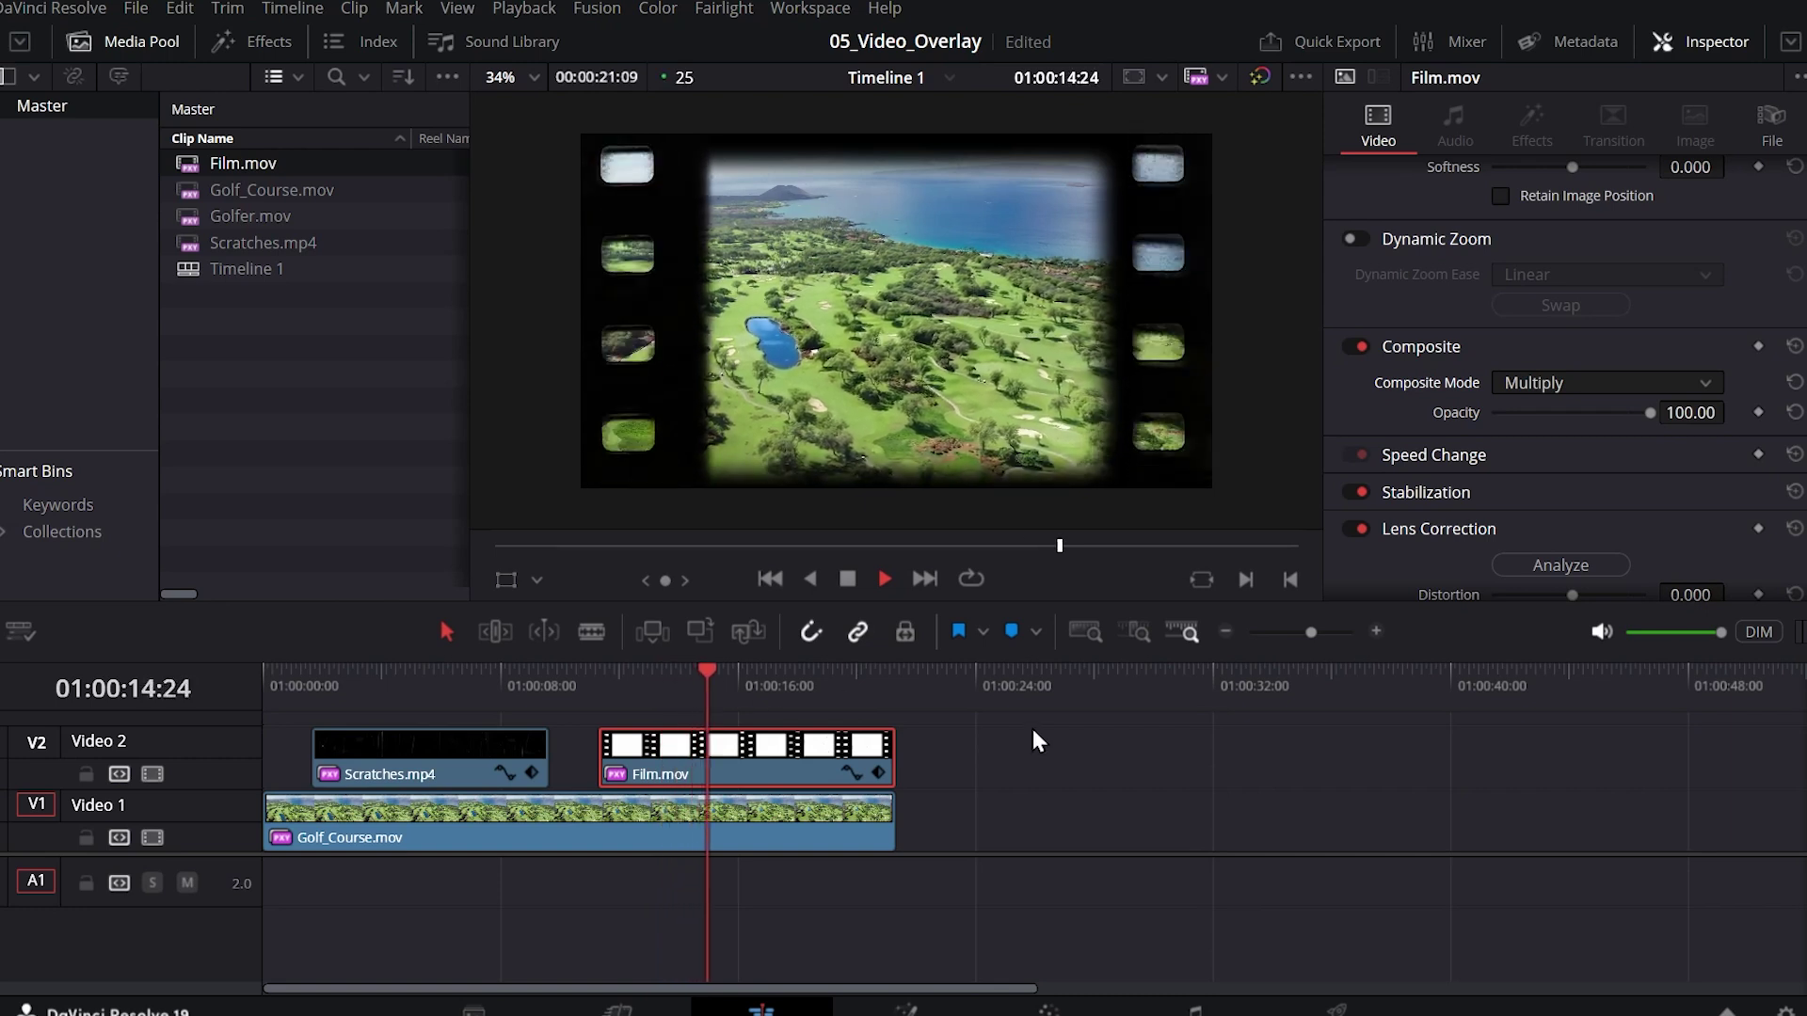
key("space")
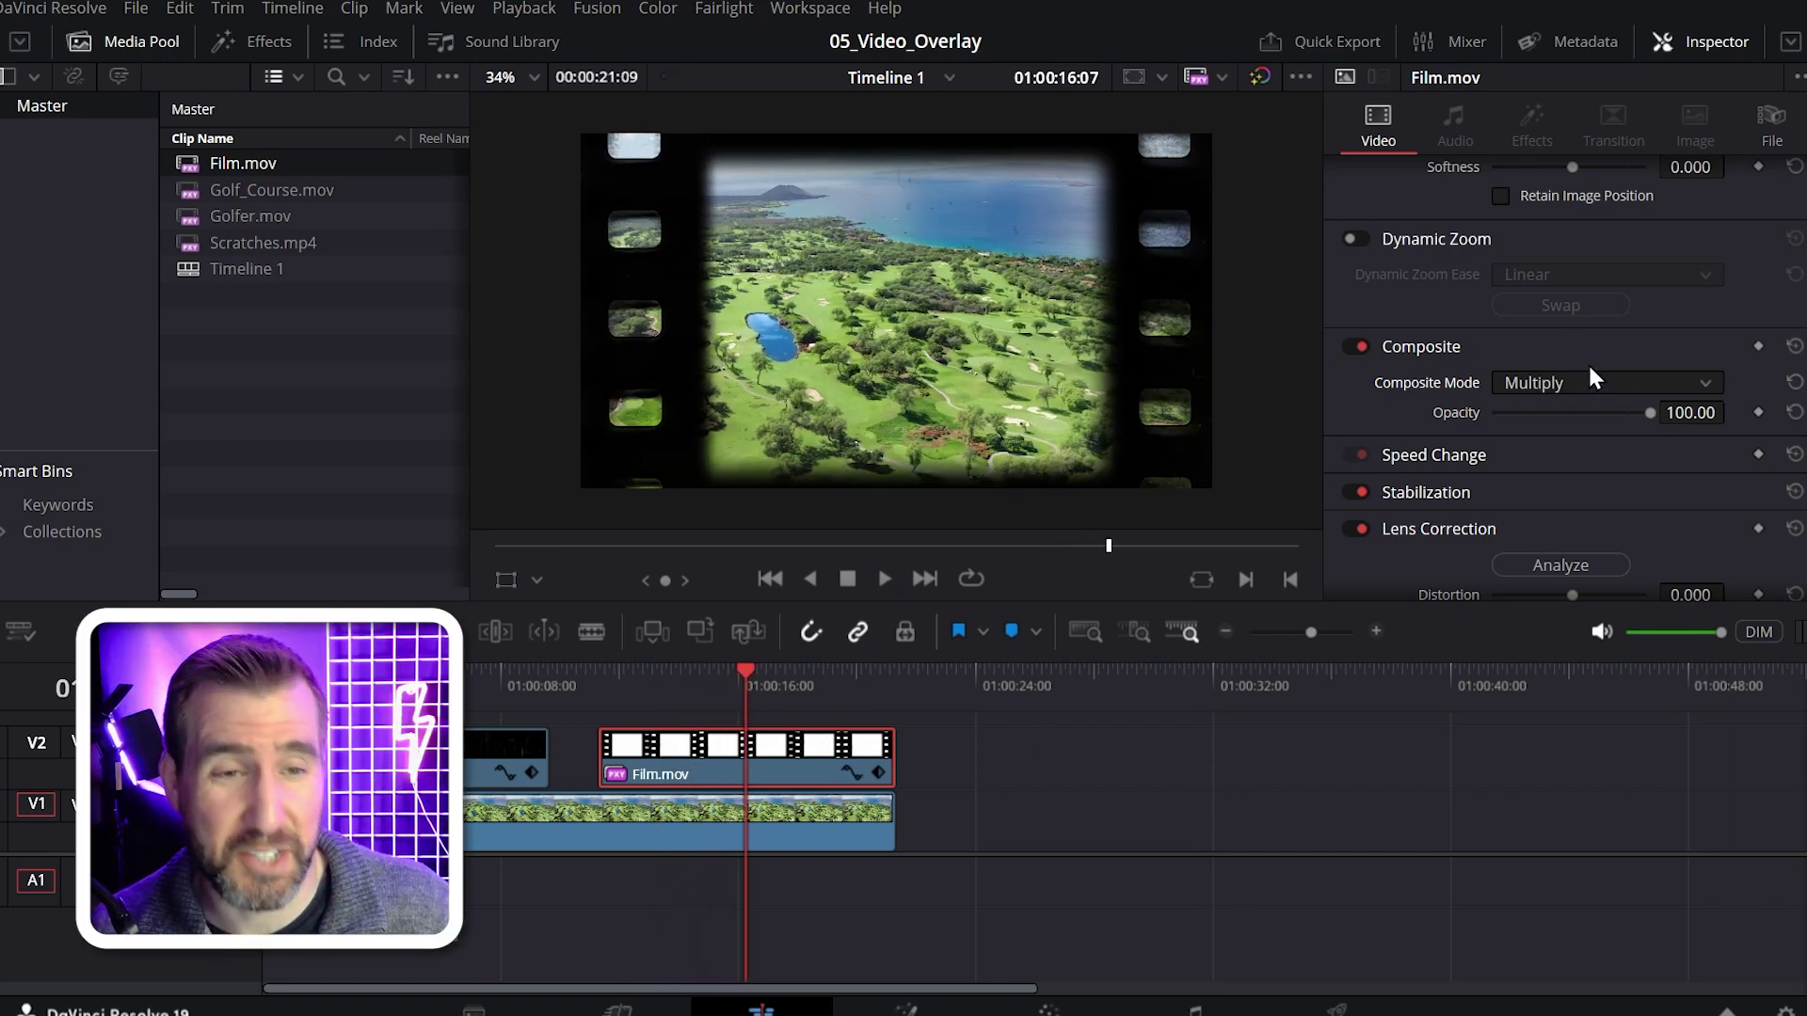
- Switch Film.mov's composite mode to Color Burn and play back the film-frame effect
left_click(1591, 377)
scroll(1567, 489, "up", 6)
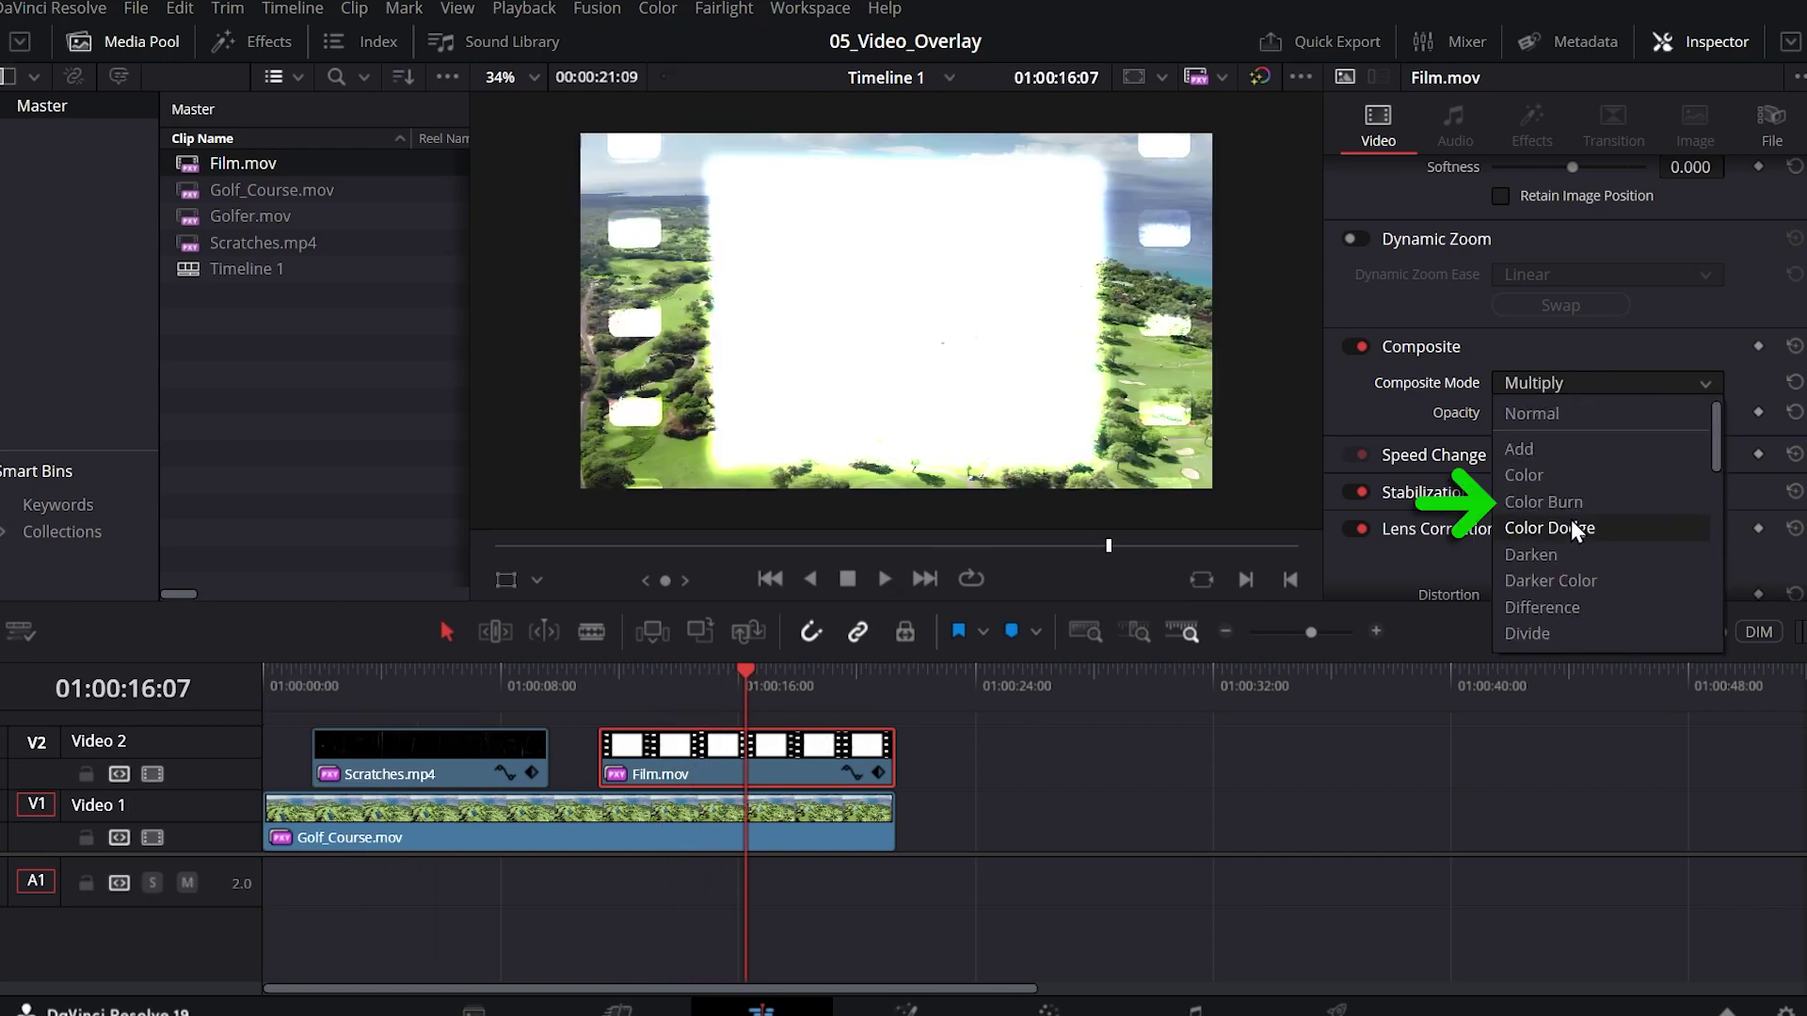
left_click(1570, 502)
left_click(630, 680)
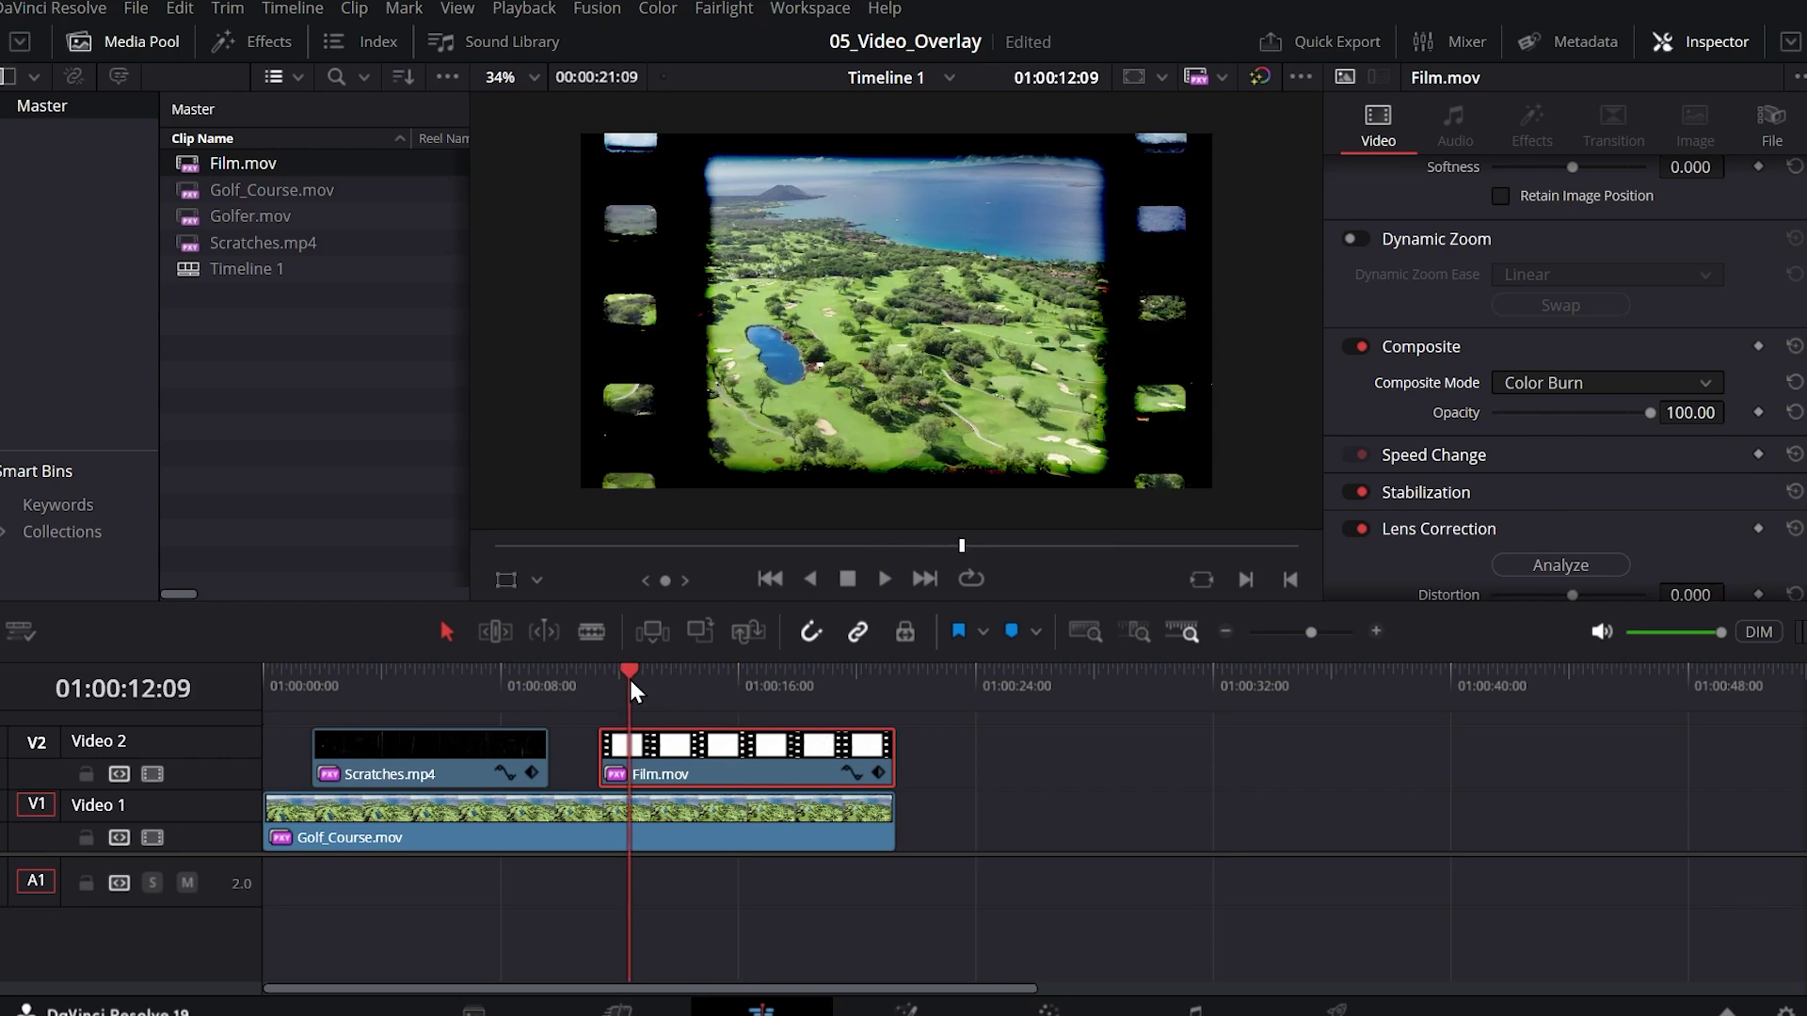
key("space")
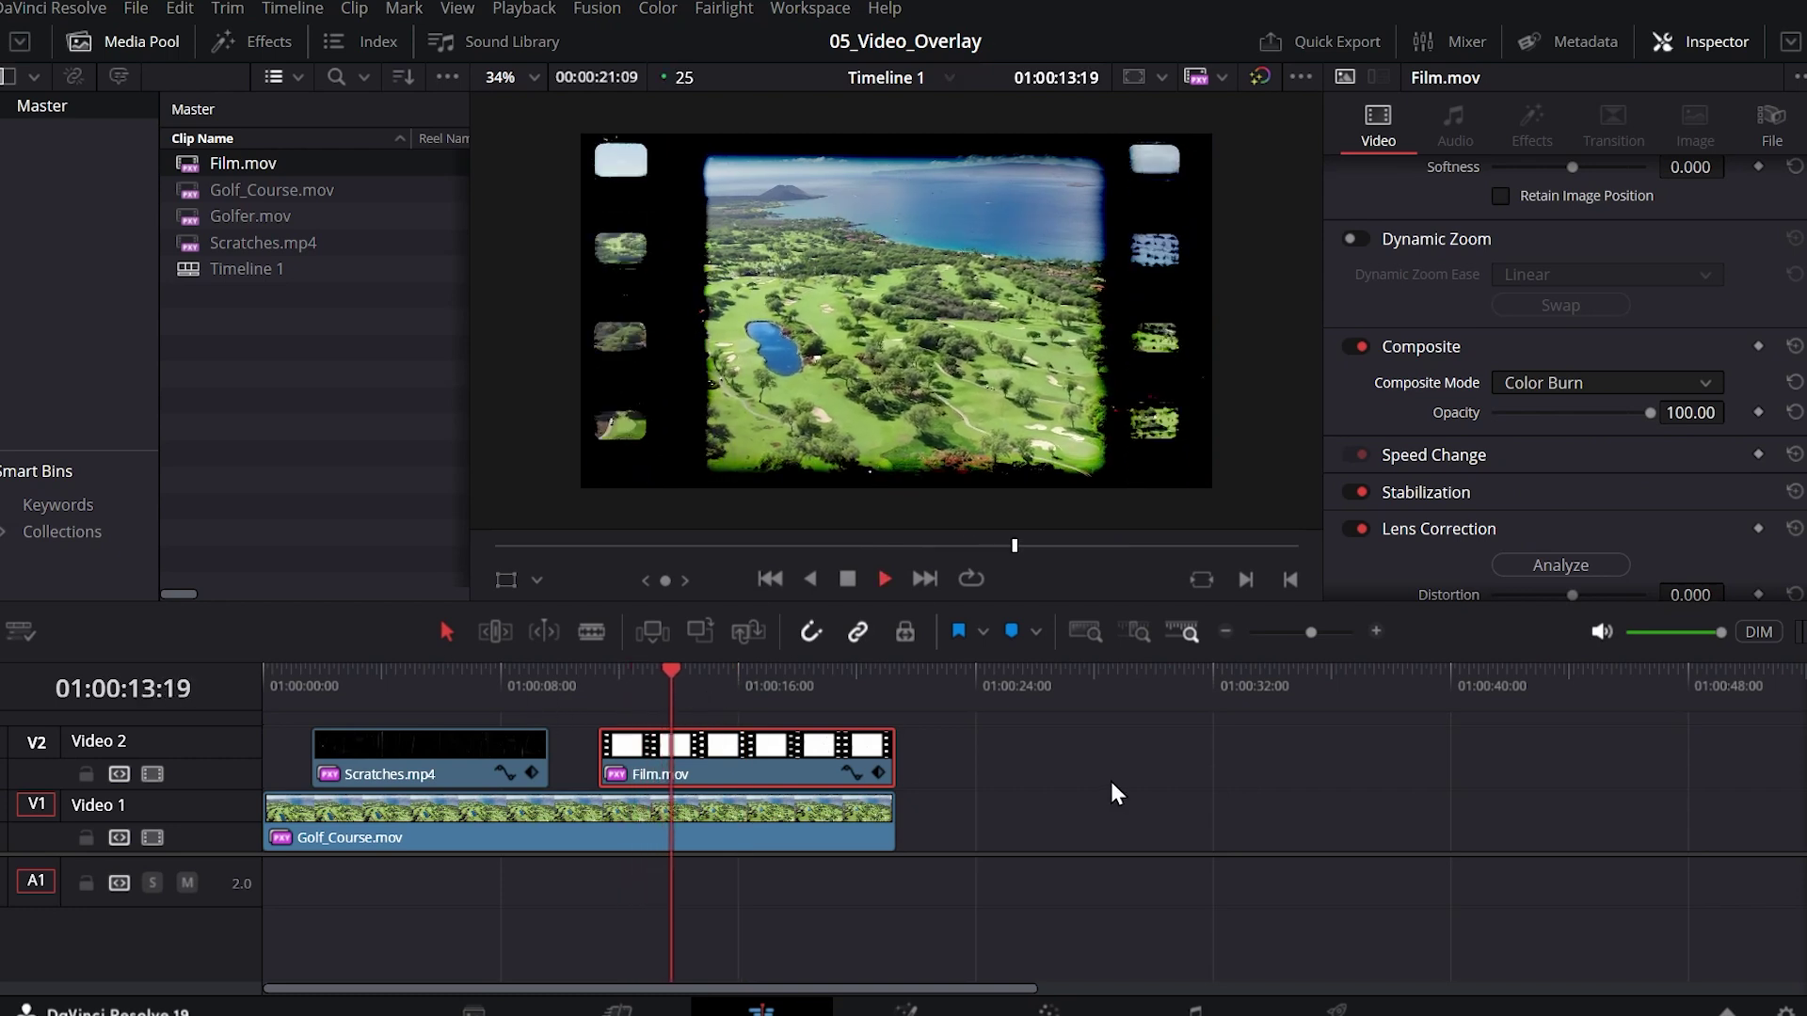